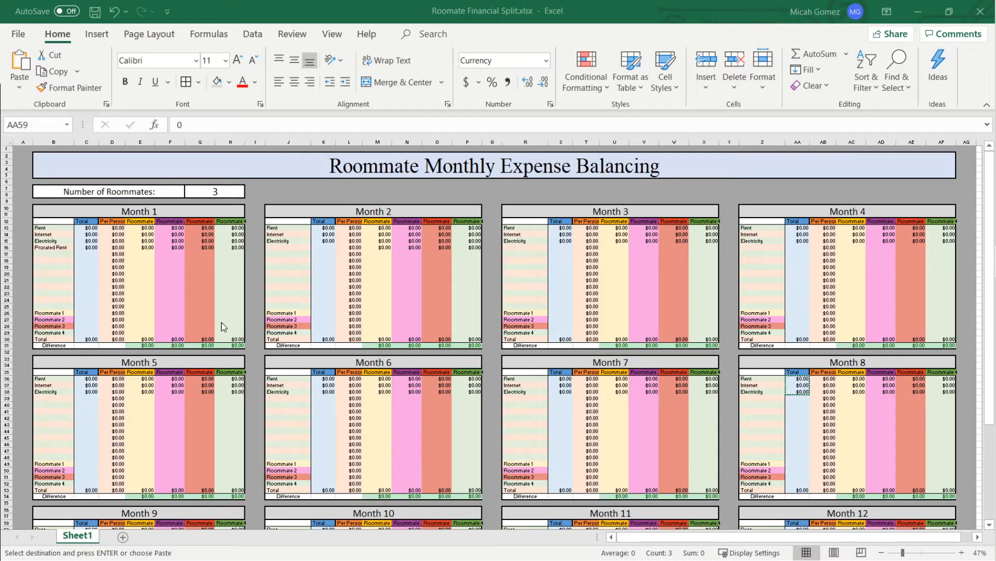
- Set the number of roommates to 1
left_click(227, 190)
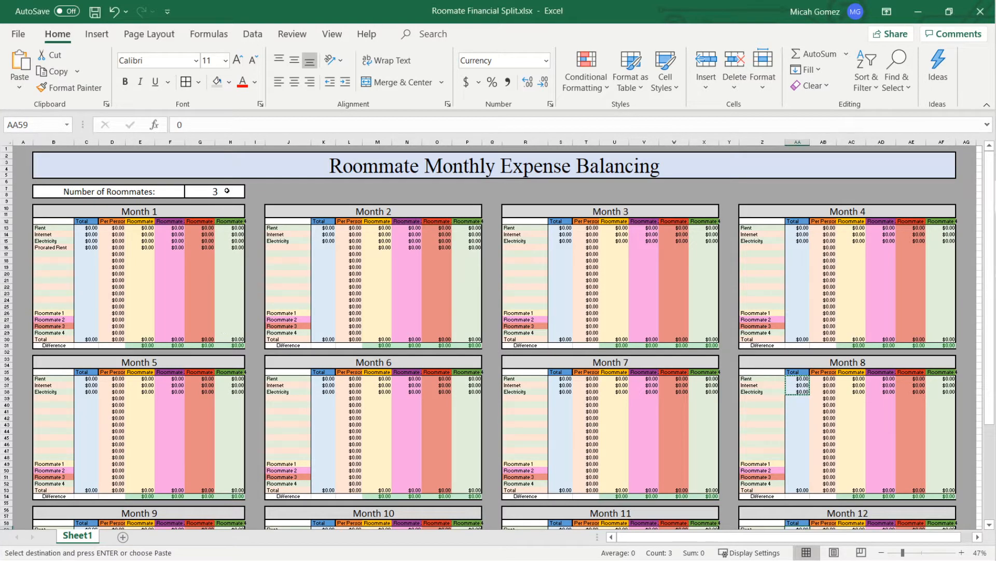
type("1")
key("Return")
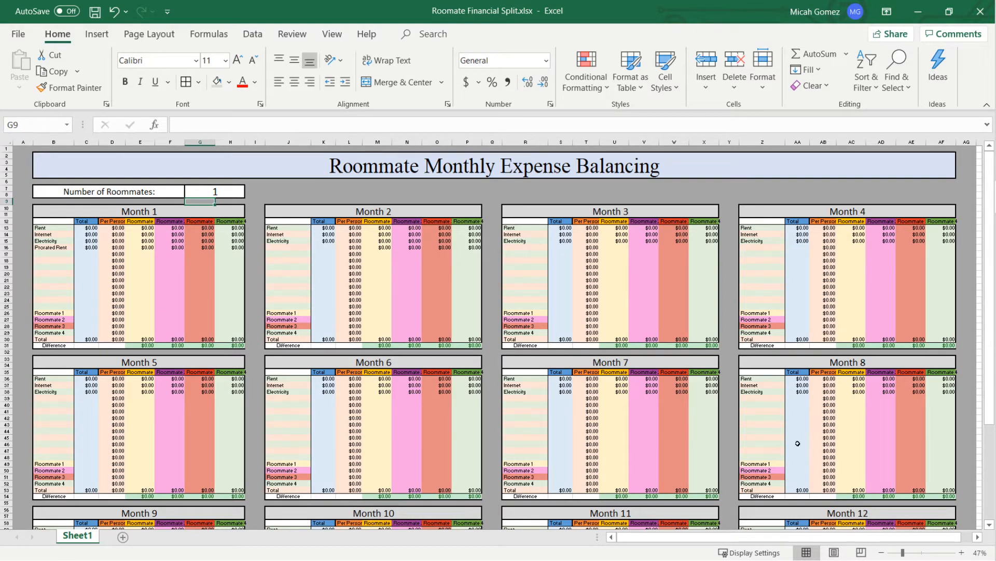
- Enter the Month 1 totals of 1000 for Rent and 100 for Internet
left_click(961, 553)
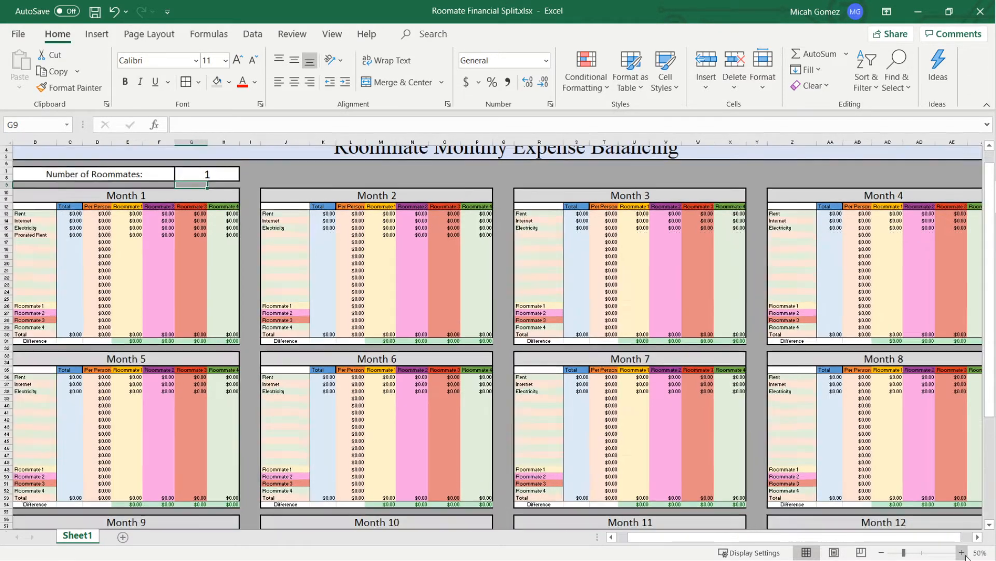
left_click(961, 552)
left_click_drag(916, 540, 872, 540)
scroll(477, 455, "up", 2)
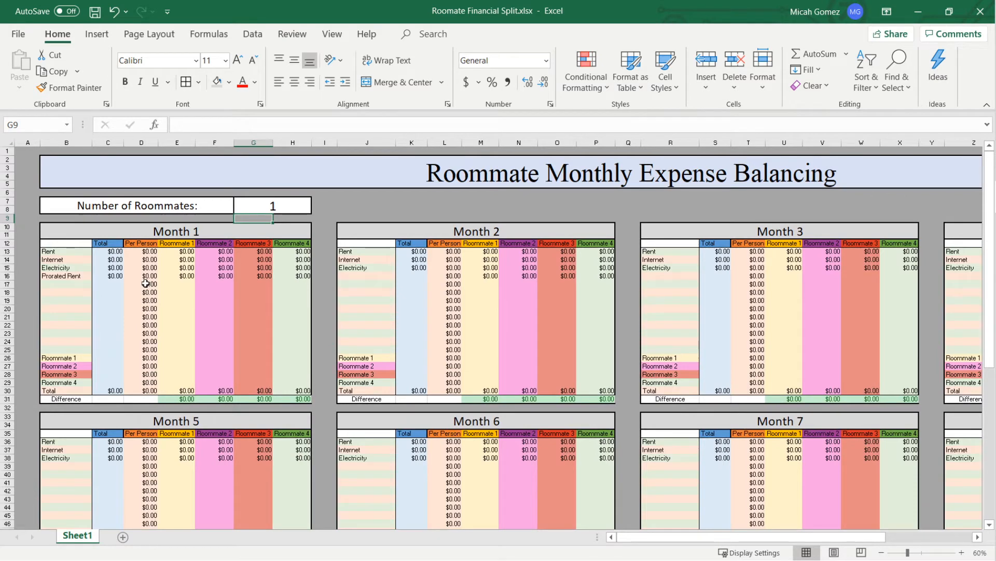
left_click(961, 552)
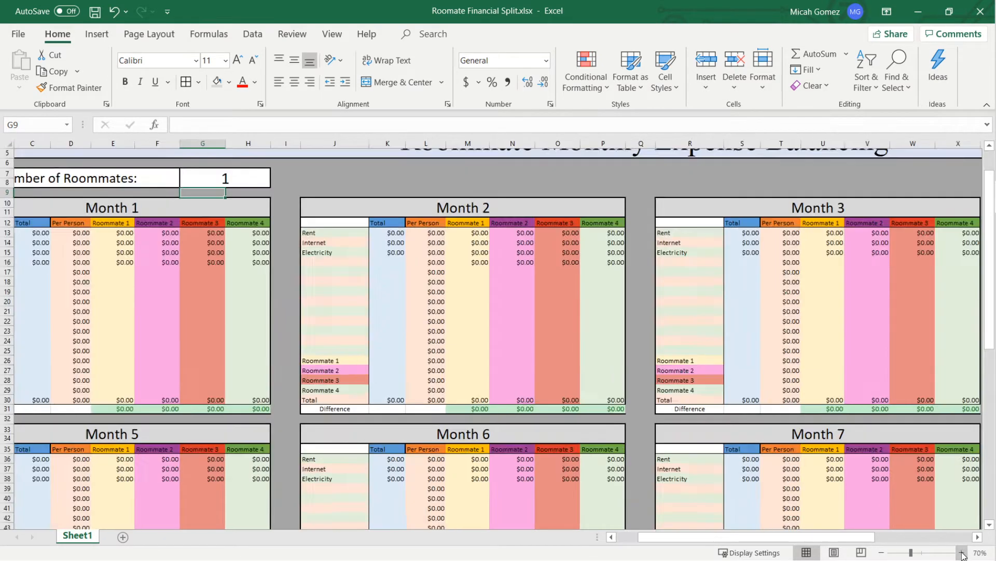
left_click(963, 555)
left_click_drag(851, 538, 648, 529)
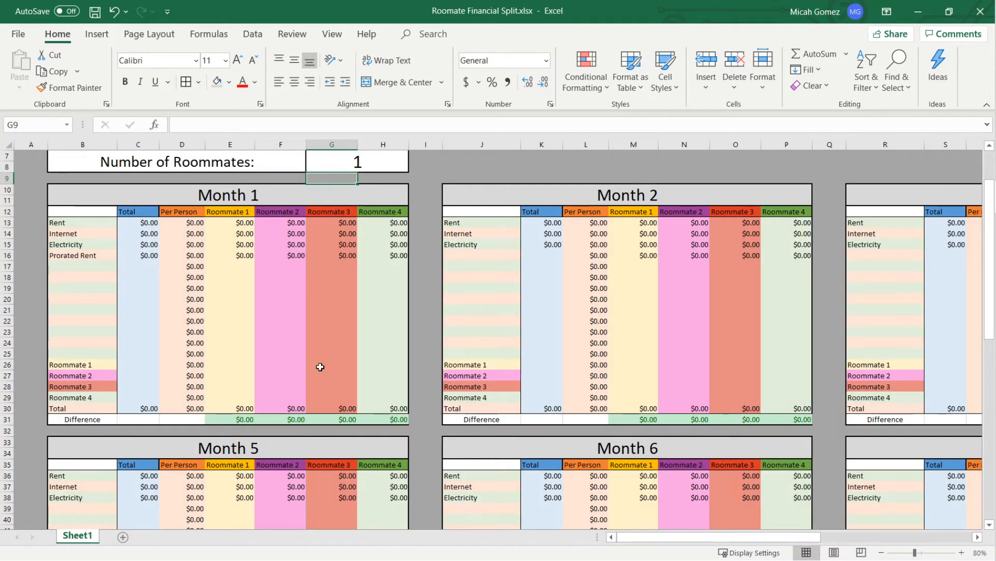
scroll(312, 364, "up", 2)
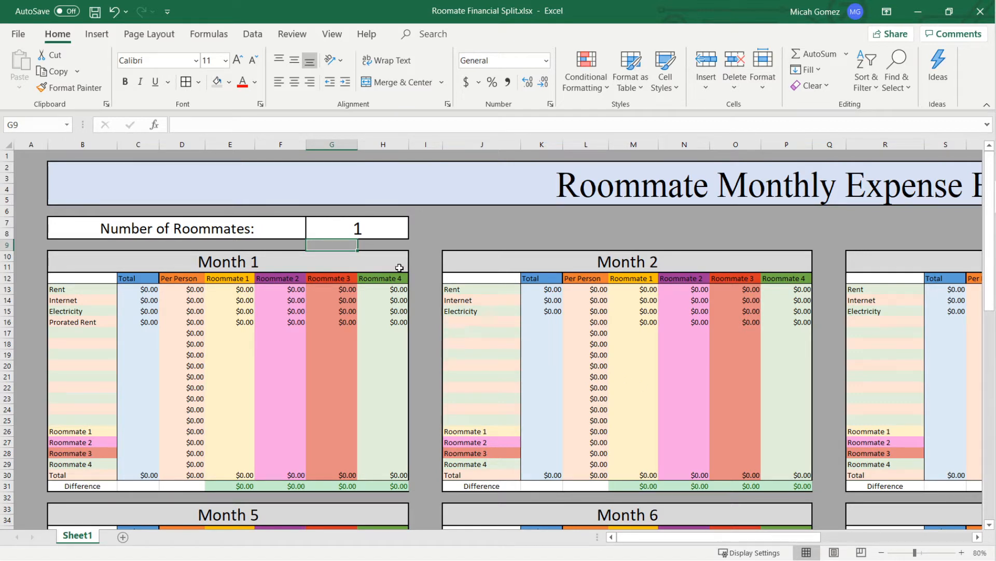
left_click(150, 287)
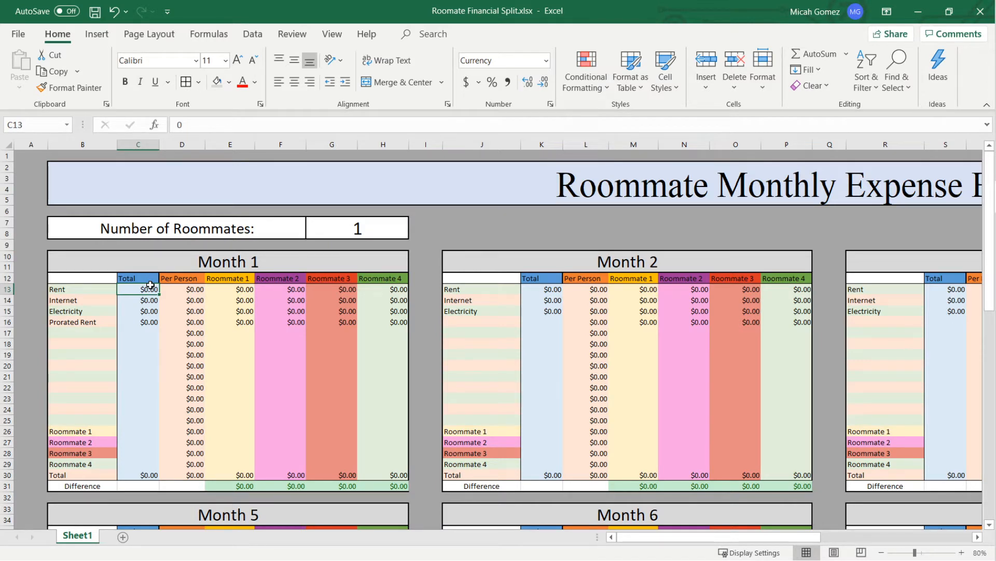
type("1000")
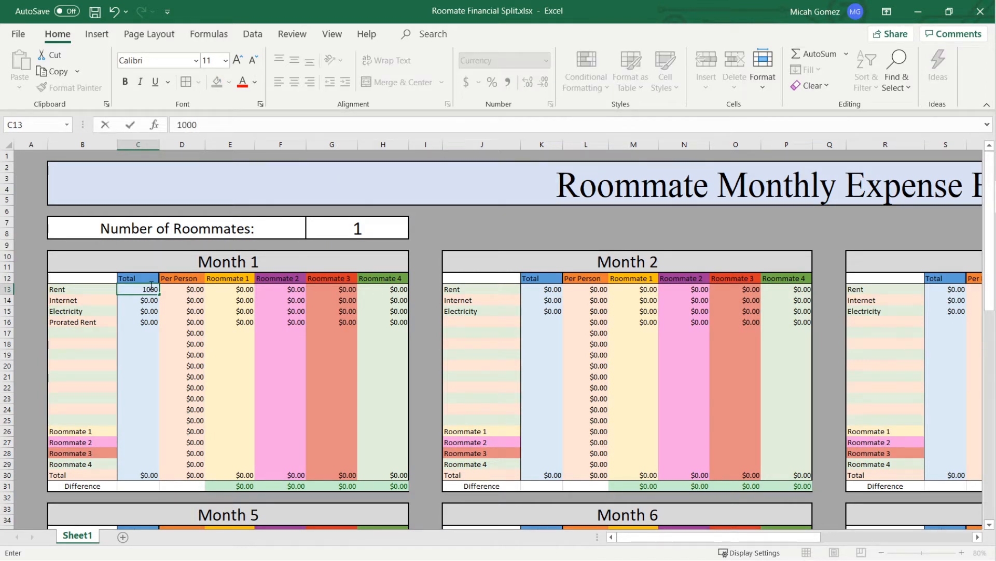
key("Return")
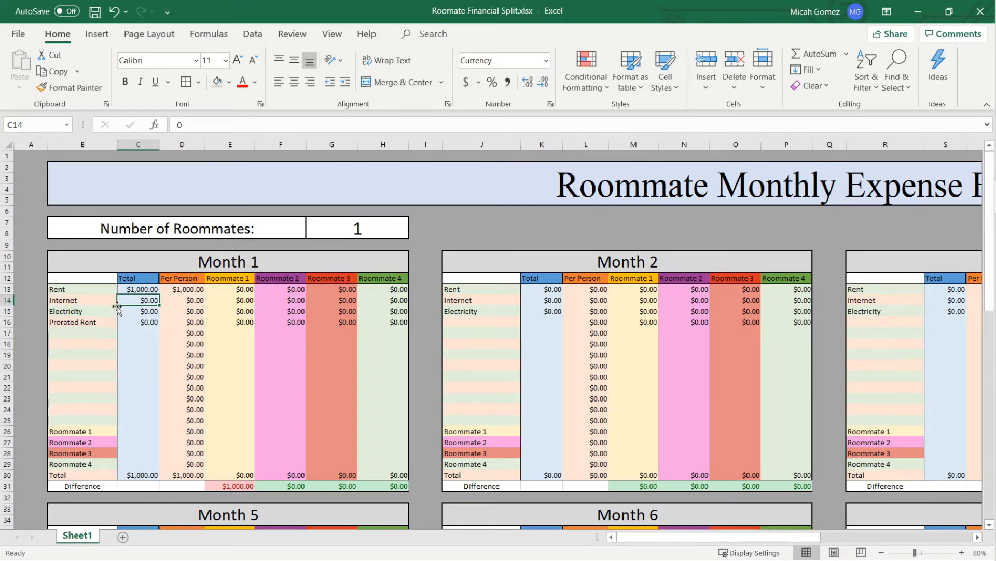
type("100")
key("Return")
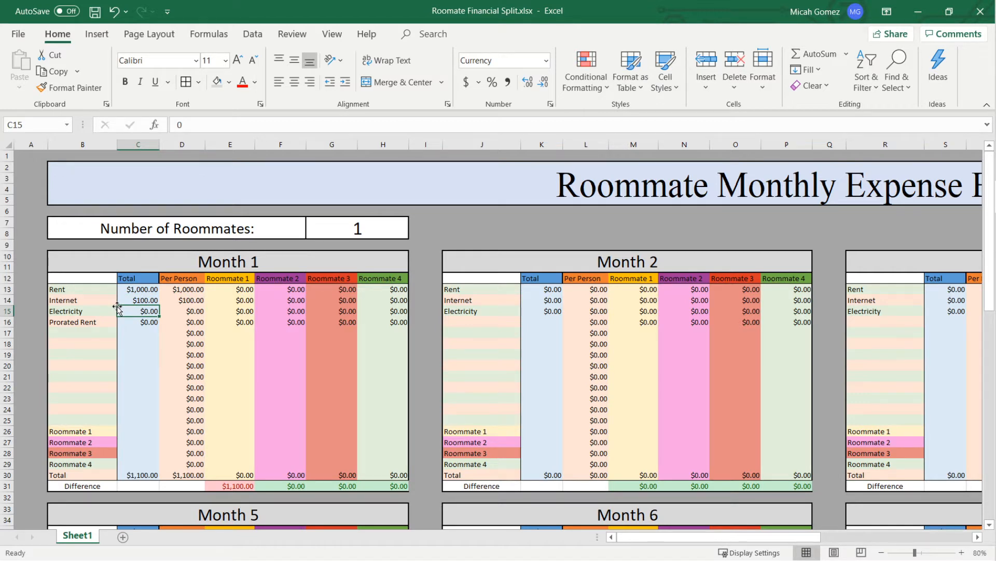
- Enter the Month 1 totals of 120 for Electricity and 100 for Prorated Rent
type("120")
key("Return")
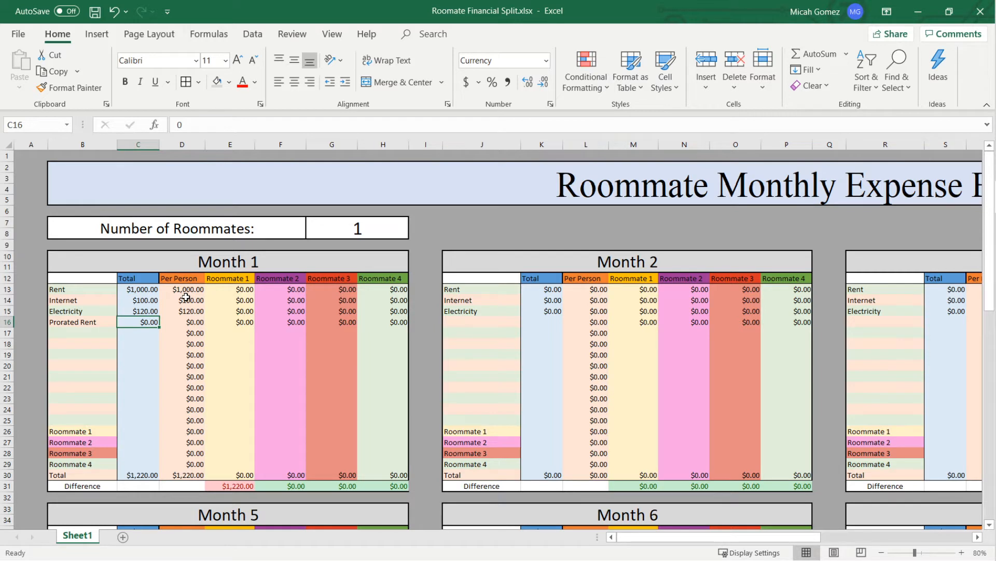
type("100")
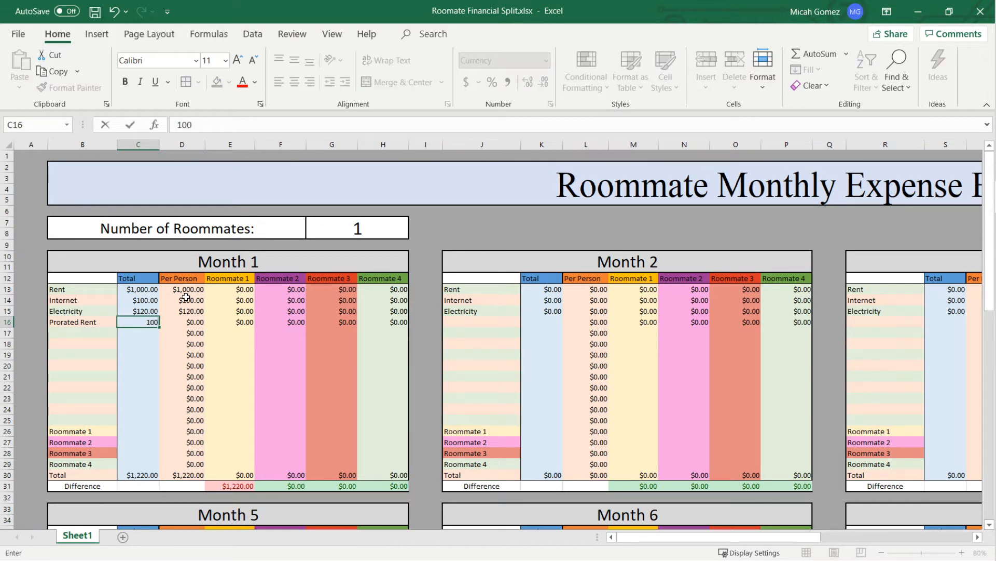
key("Return")
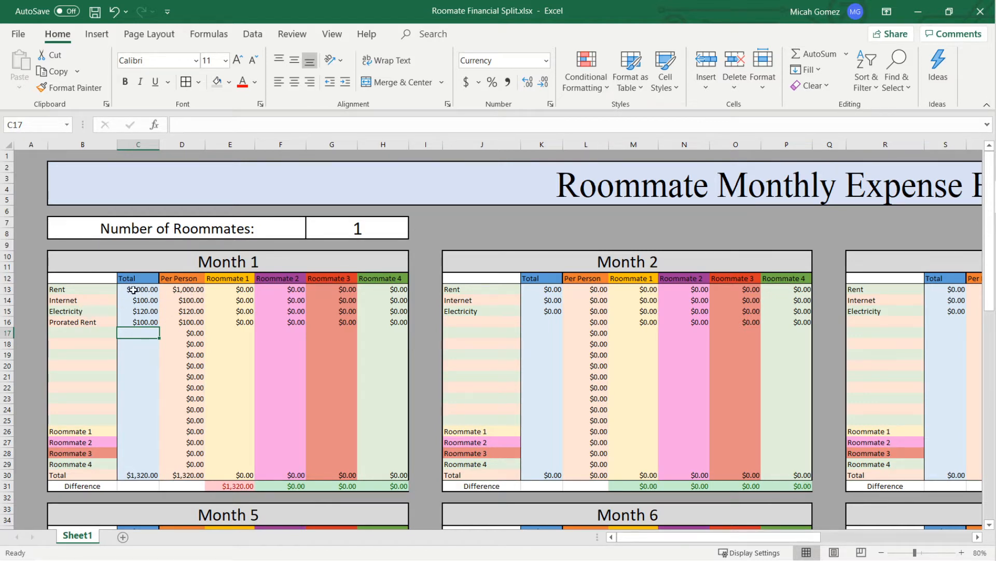
- Add a Fines expense below Prorated Rent in Month 1 with a total of 50
left_click(92, 331)
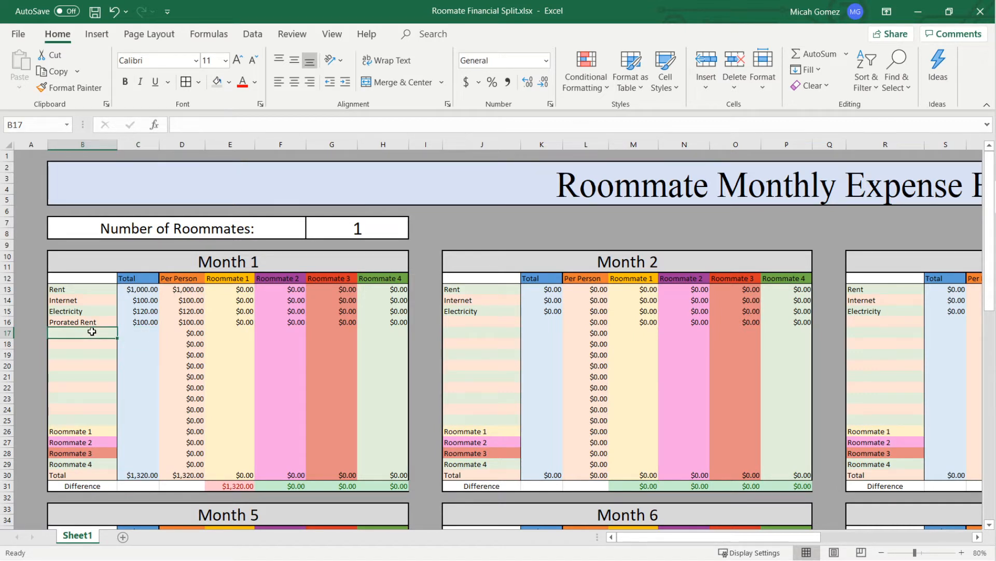
type("Fines")
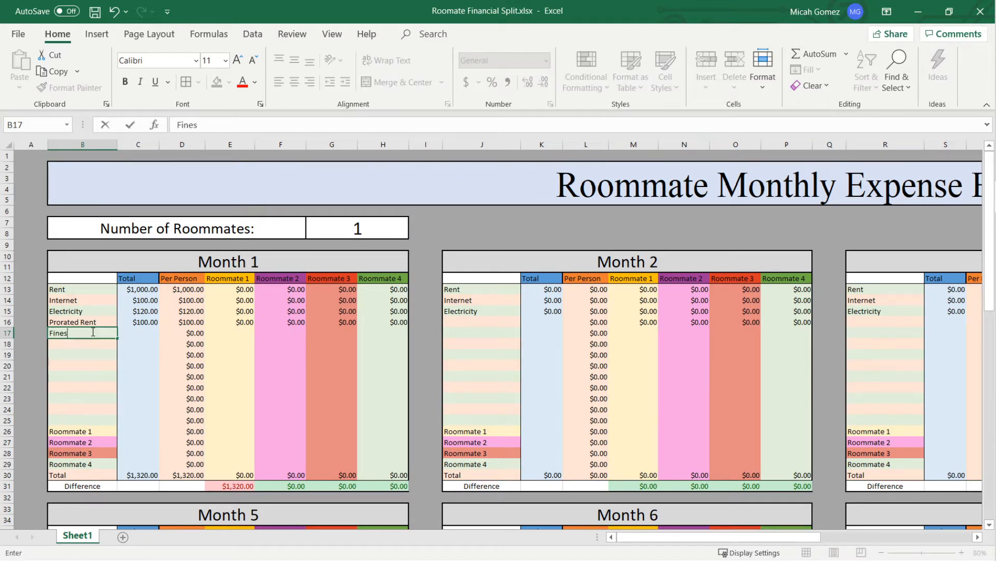
key("Tab")
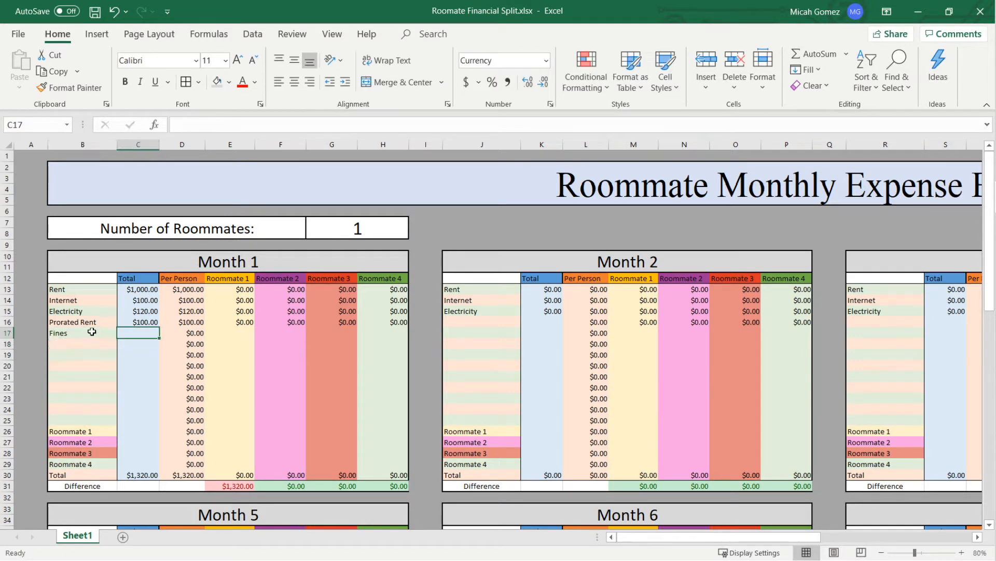
type("50")
key("Return")
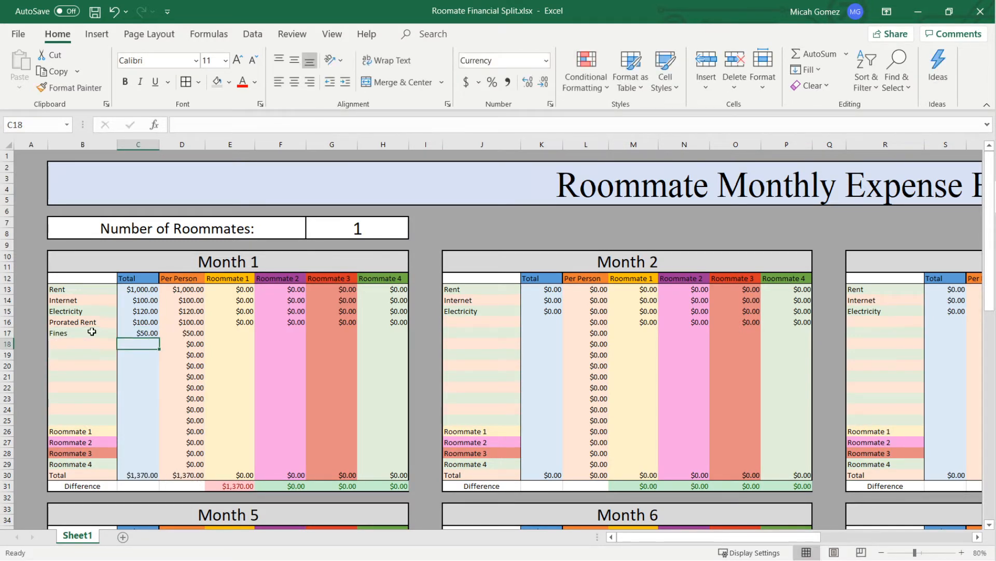
key("Up")
key("Right")
key("Left")
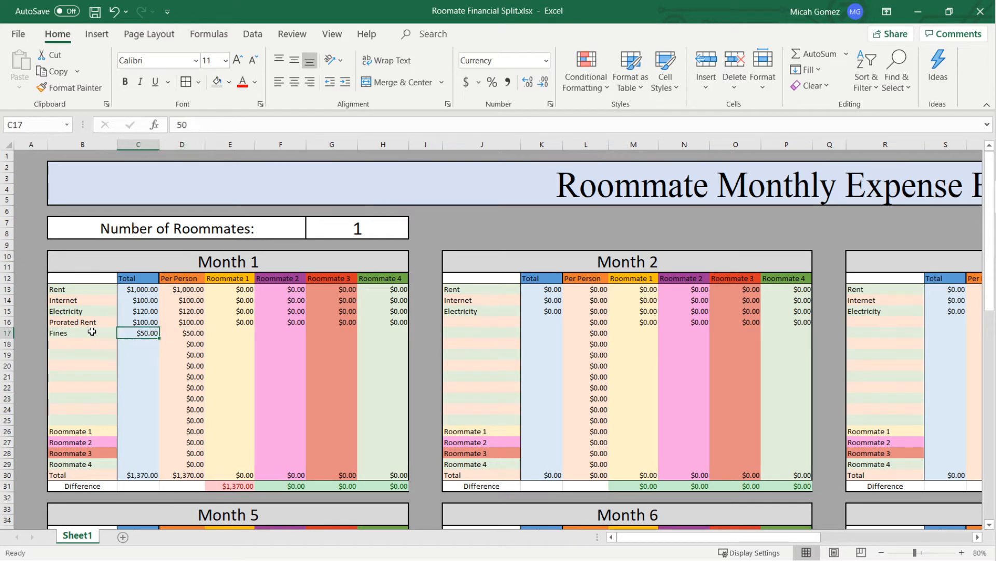
key("Down")
key("Left")
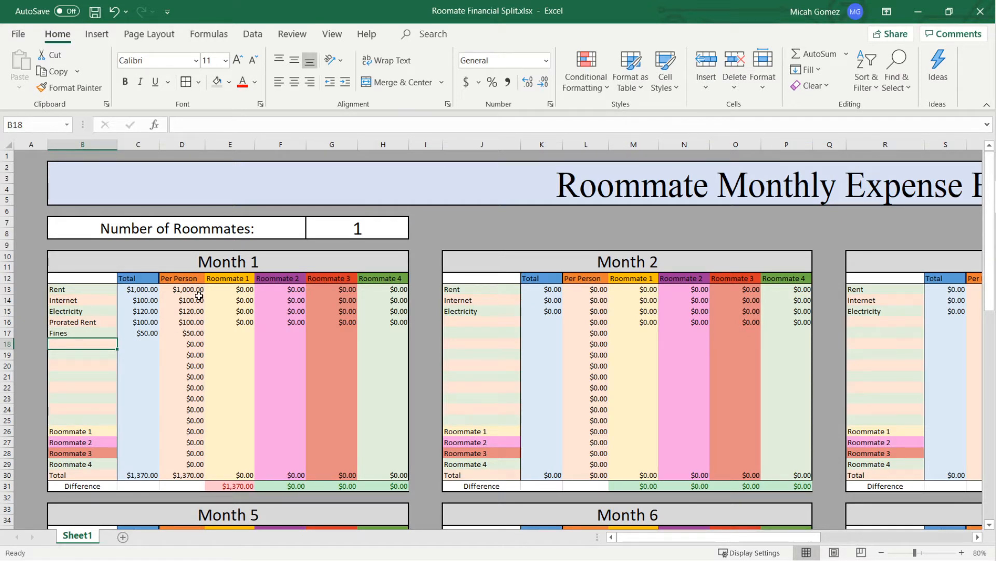
- Examine the formula in Month 1's overall Total cell and the empty rows for extra expenses
left_click(150, 473)
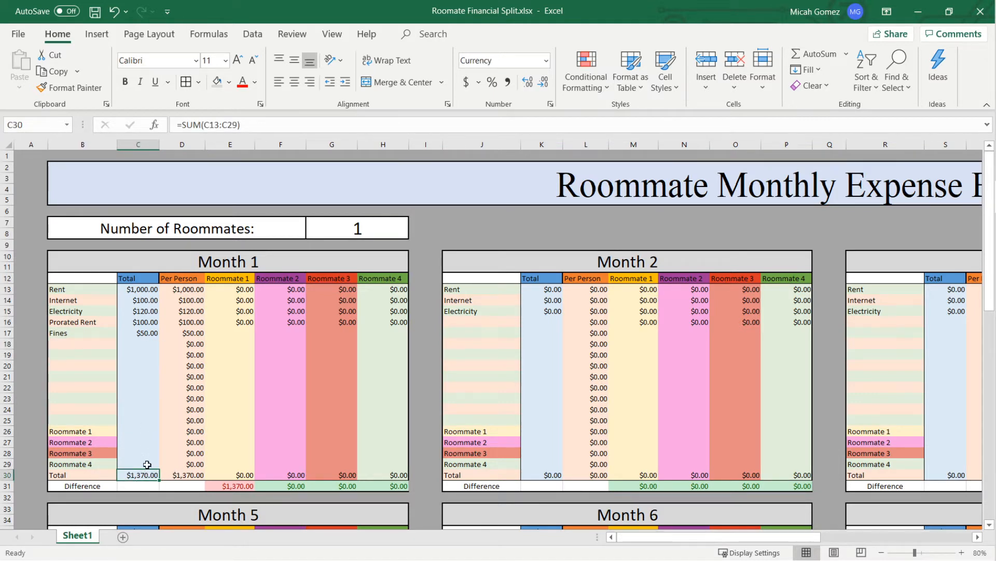
double_click(148, 474)
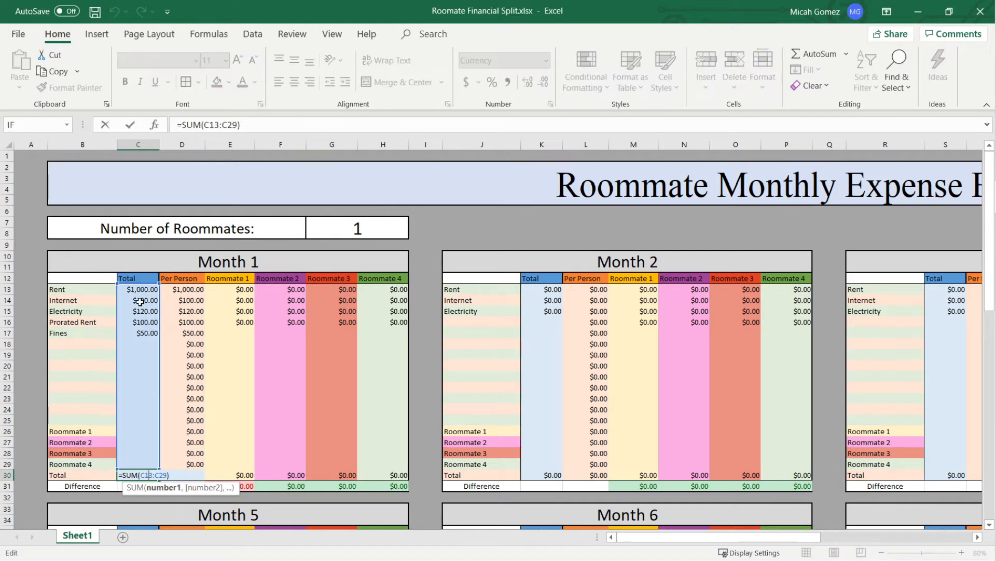
key("Return")
left_click_drag(89, 343, 109, 357)
left_click(146, 348)
left_click(105, 345)
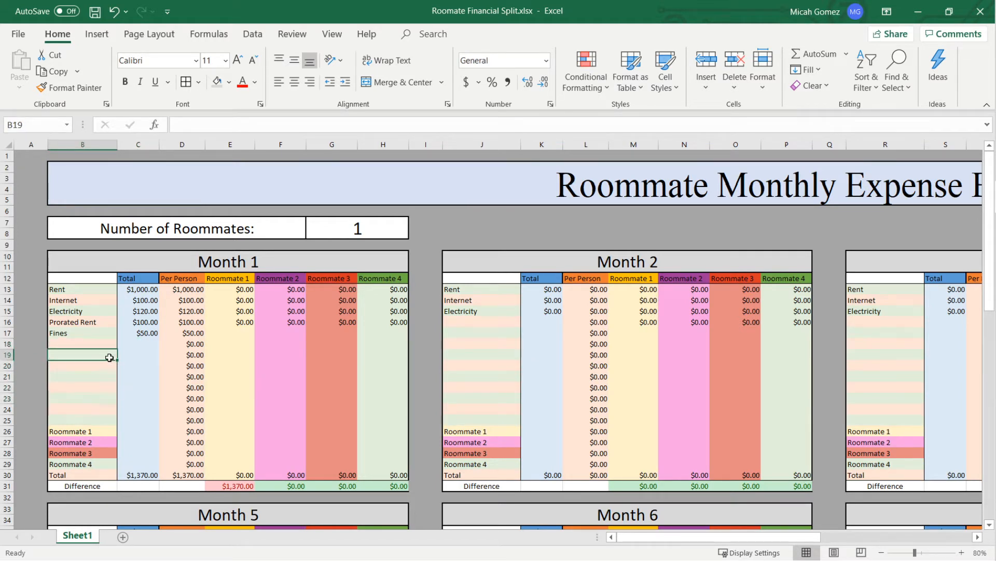
- Examine the Per Person formulas for each Month 1 expense and compare the two column totals
left_click(168, 355)
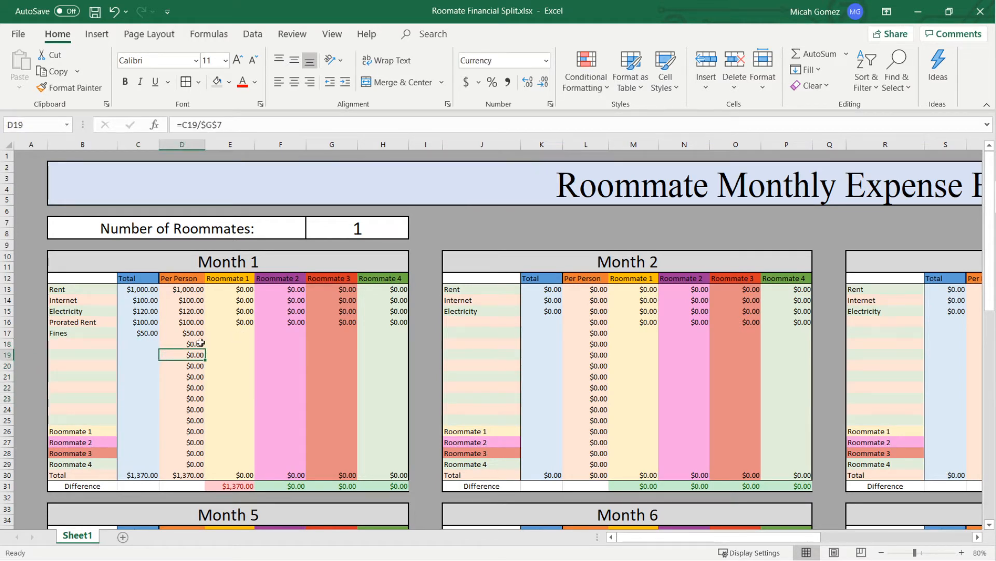
left_click(186, 333)
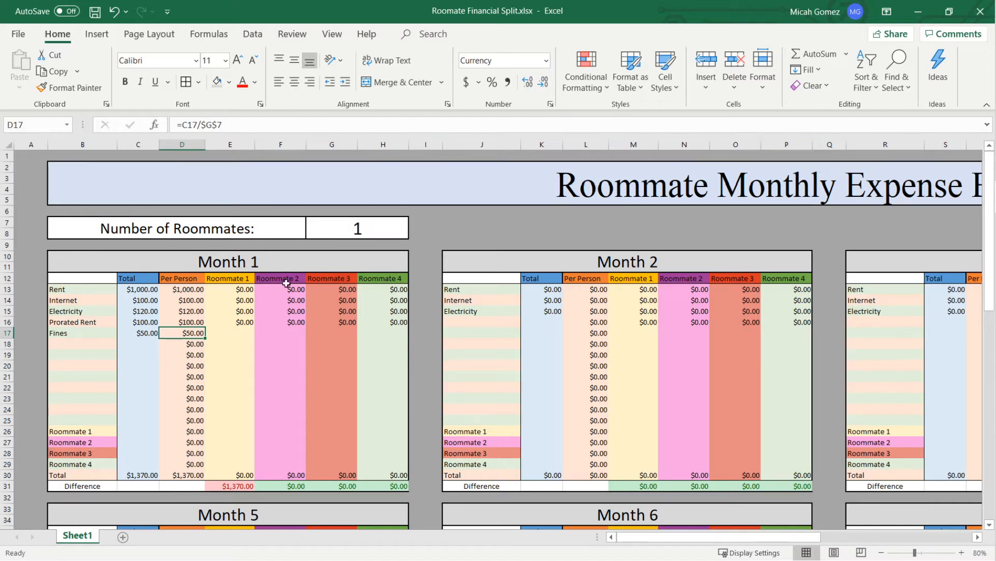
left_click(189, 288)
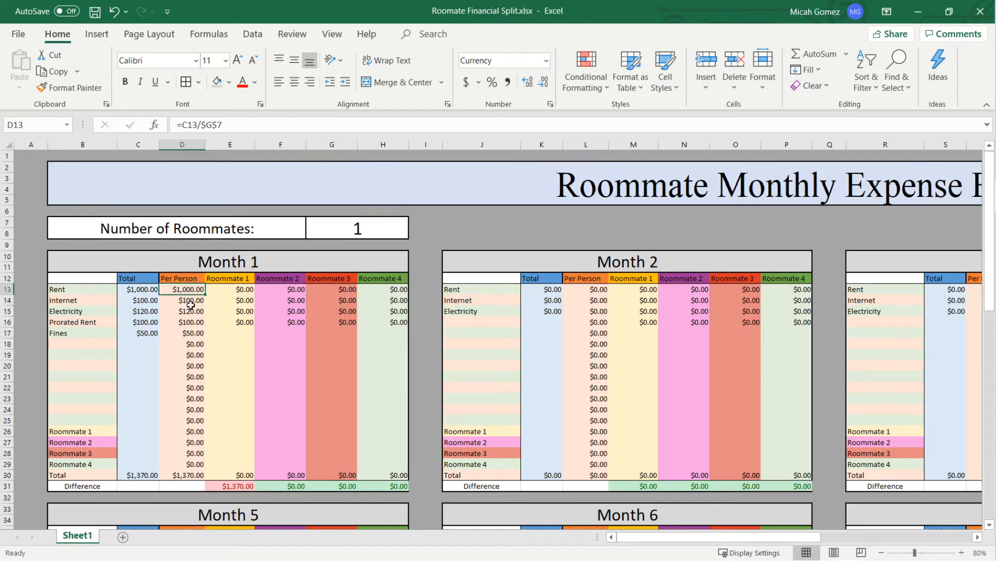
left_click(191, 303)
left_click(188, 311)
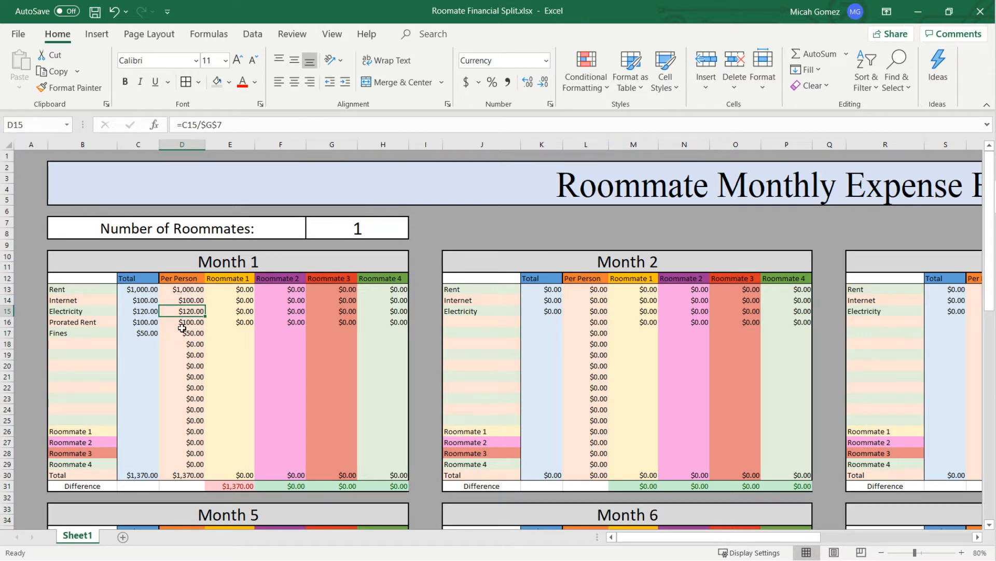
left_click(185, 323)
left_click(185, 332)
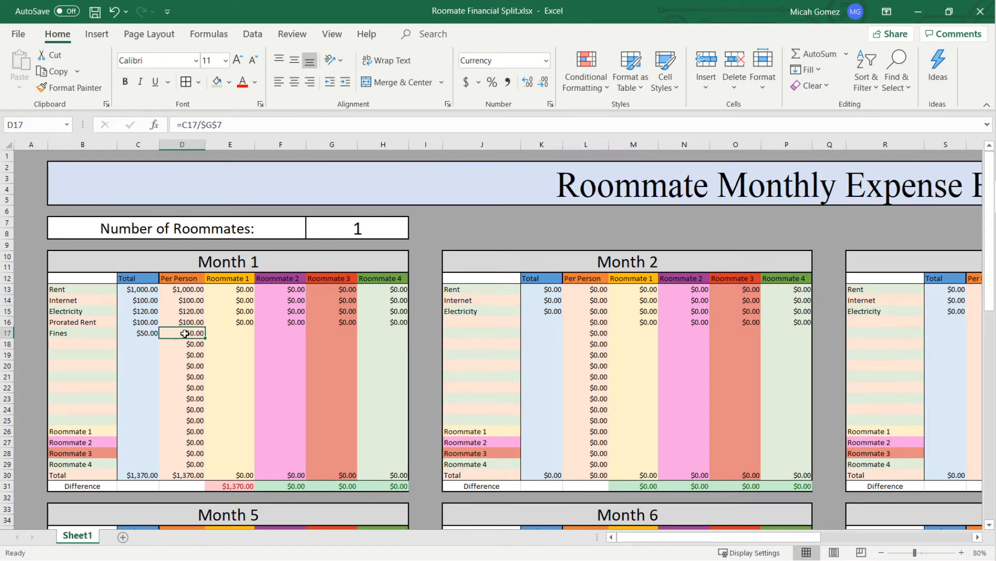
left_click(195, 476)
left_click(155, 476)
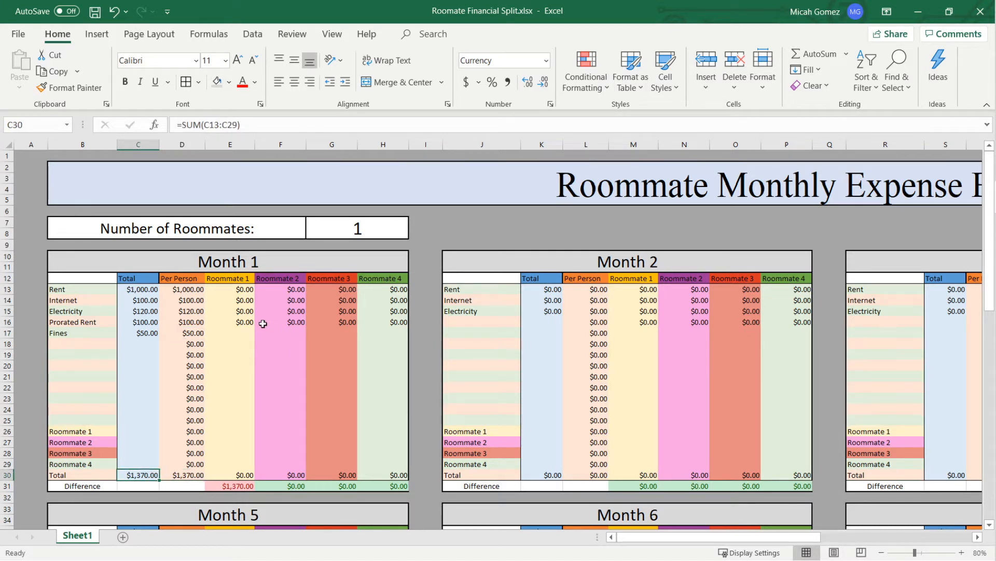
- Set the number of roommates to 2 and check the Month 1 differences for Roommate 1 and Roommate 2
left_click(322, 228)
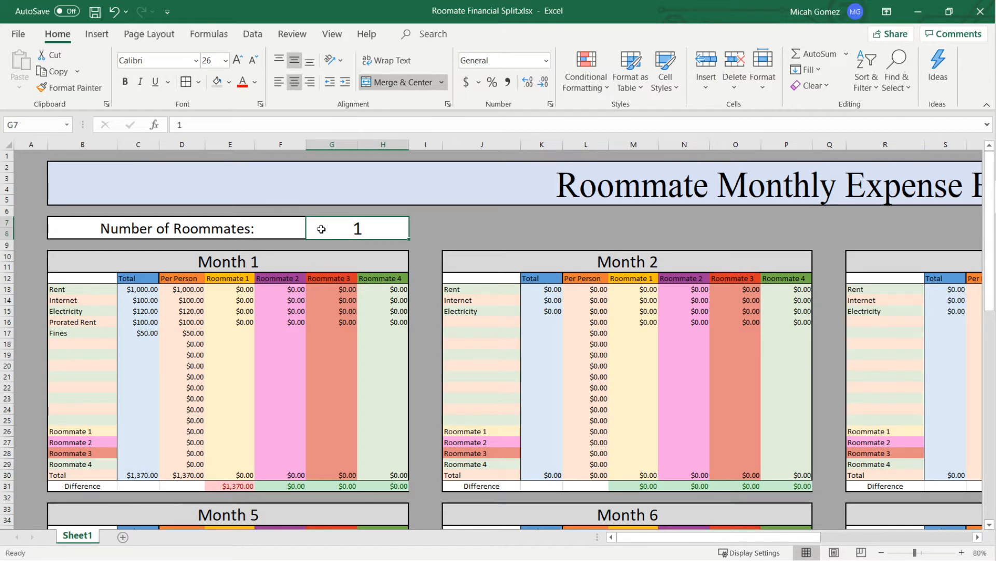
type("2")
key("Return")
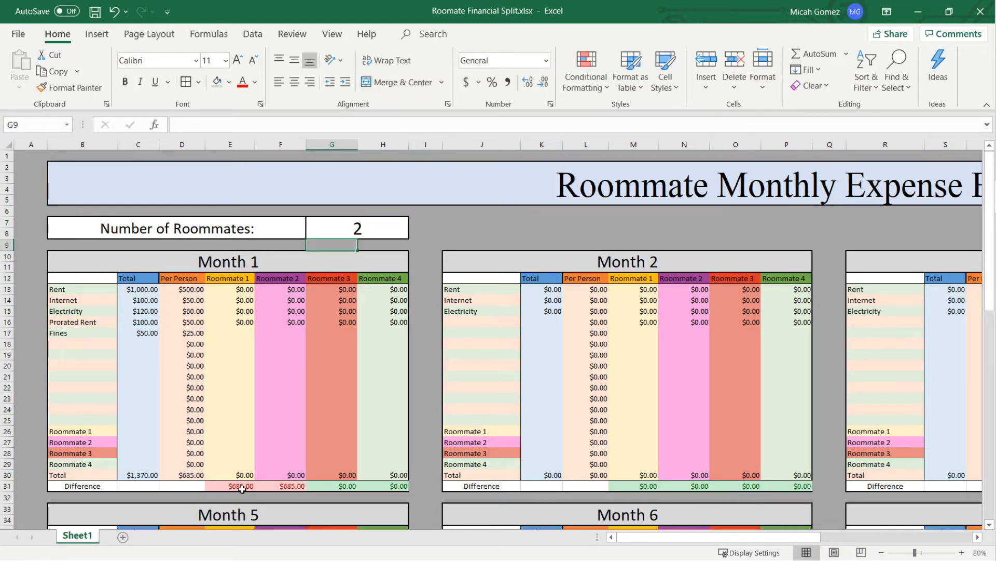
left_click_drag(238, 486, 266, 485)
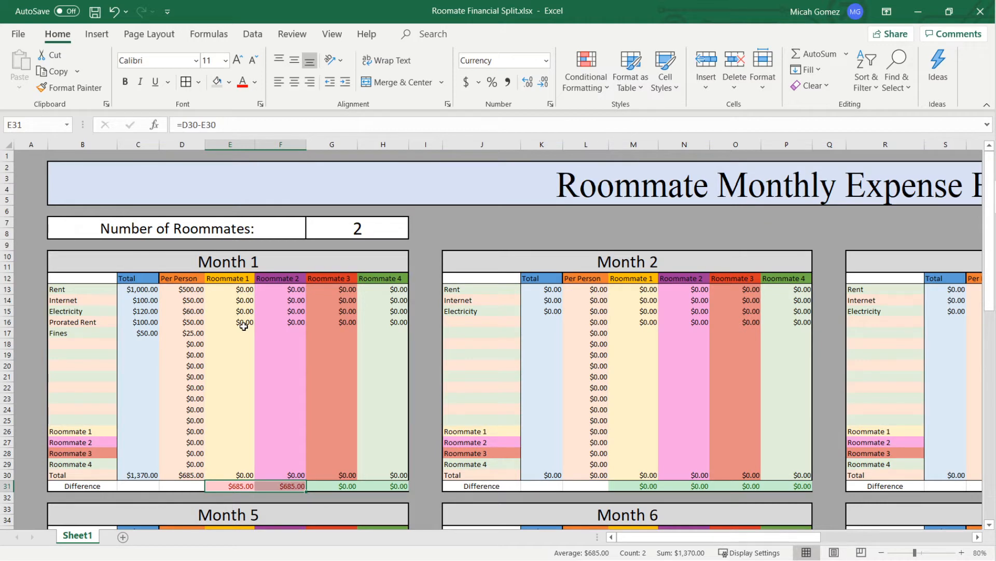
- Record Roommate 1's Month 1 payments as 1000 for Rent and 100 for Prorated Rent
left_click(246, 288)
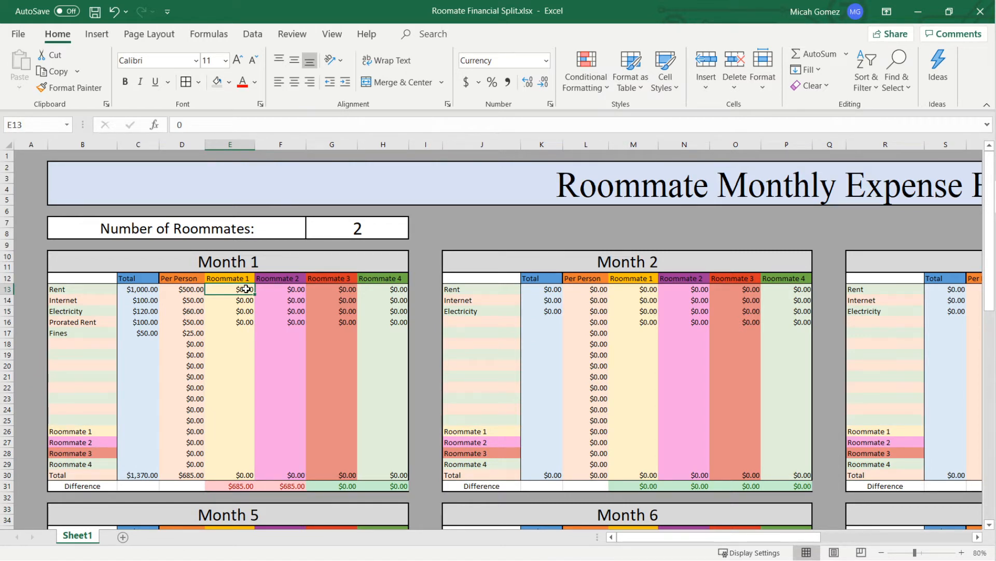
type("100")
key("Return")
key("Return")
key("Return")
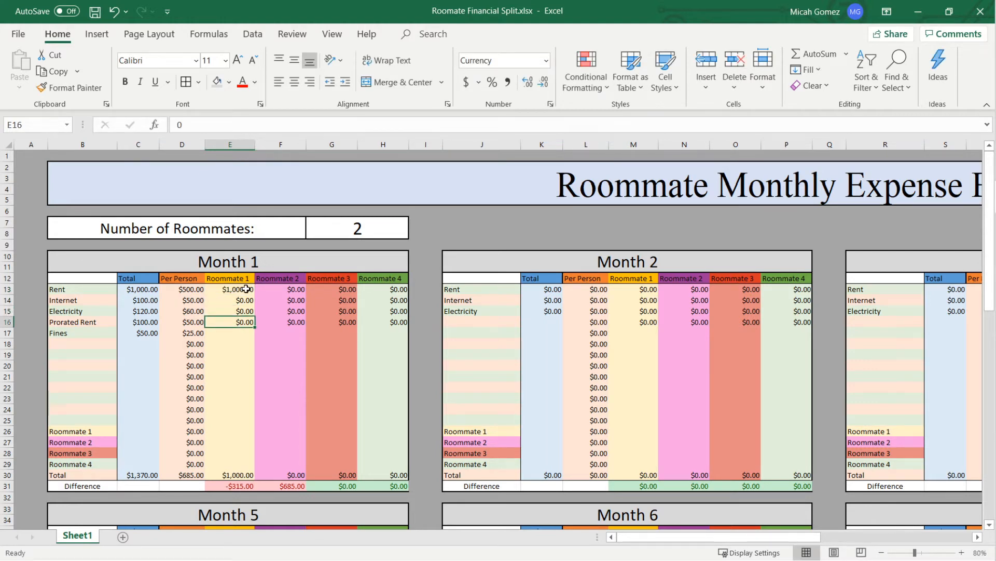
type("100")
key("Return")
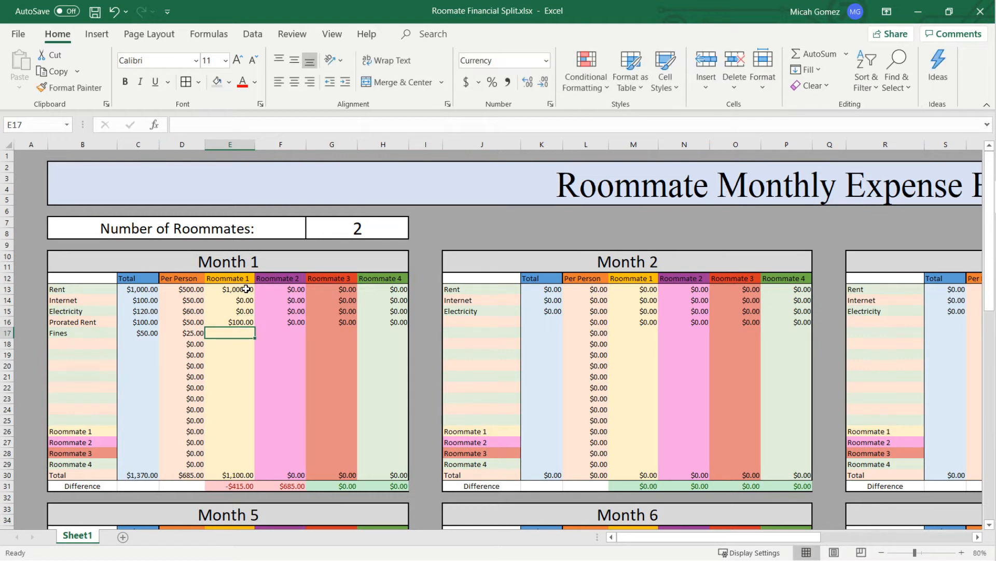
- Record Roommate 2's Month 1 payments as 100 for Internet and 120 for Electricity
key("Right")
key("Up")
key("Up")
key("Up")
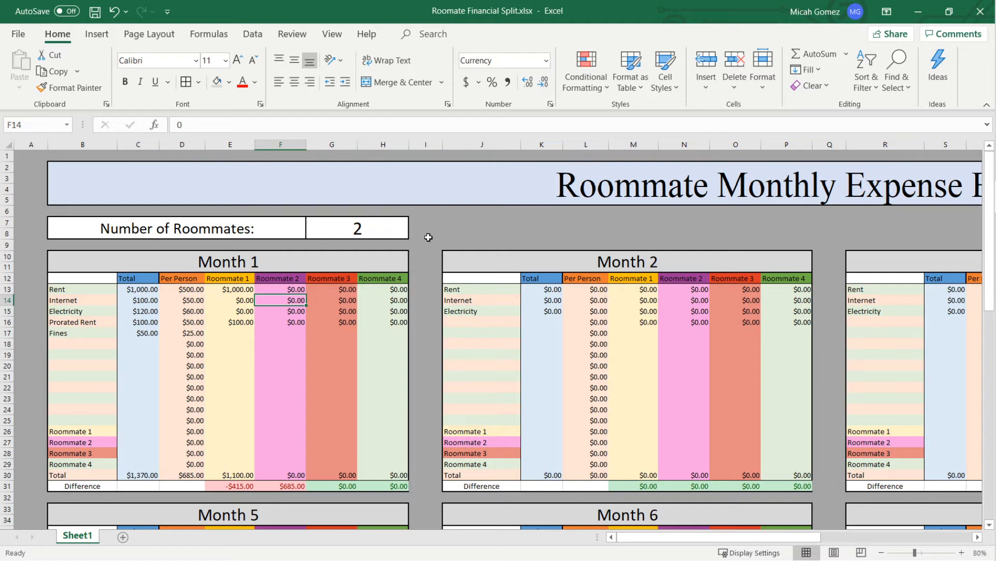
type("100")
key("Return")
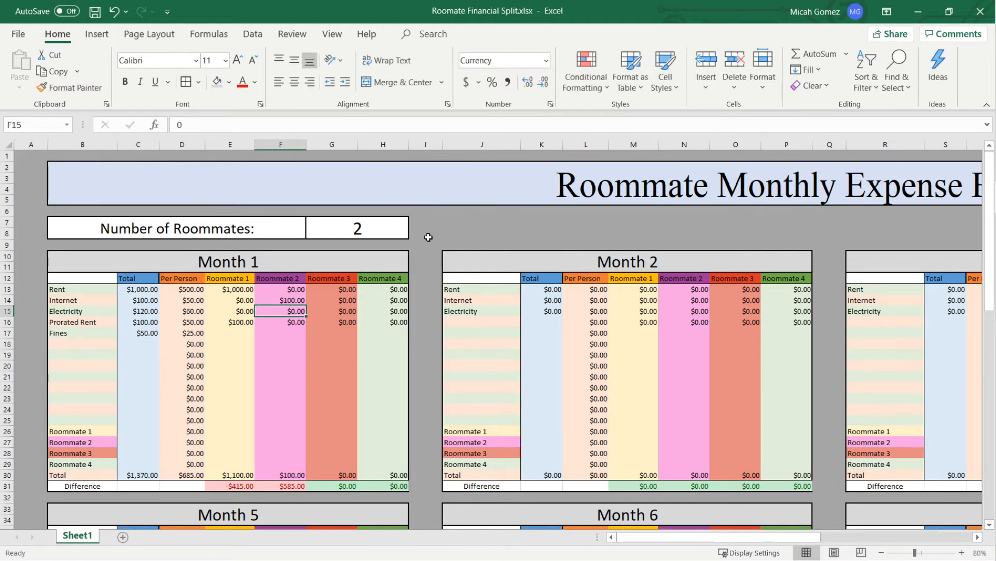
type("120")
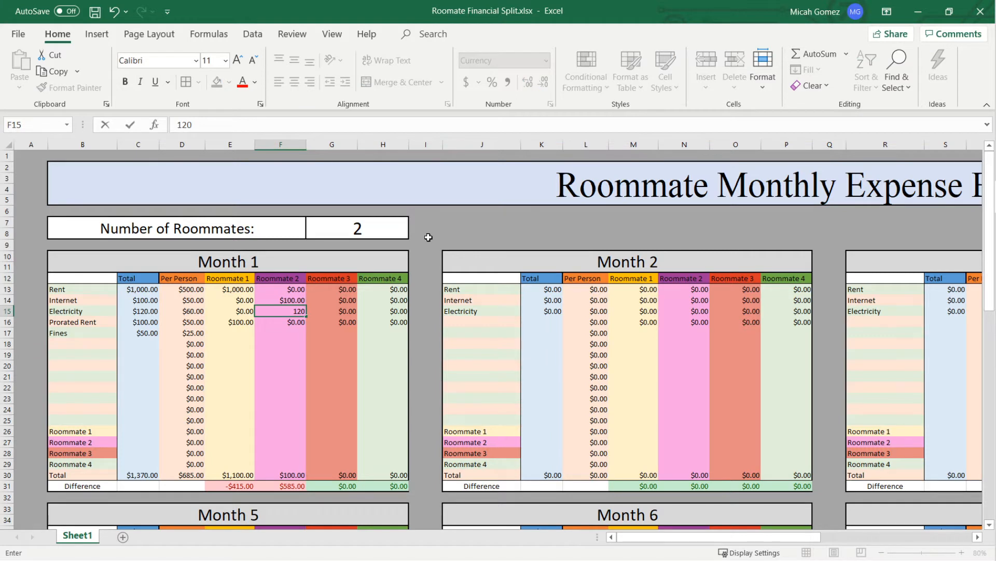
key("Return")
- Record the Month 1 Fines payments as 0 for Roommate 1 and 50 for Roommate 2
key("Down")
key("Left")
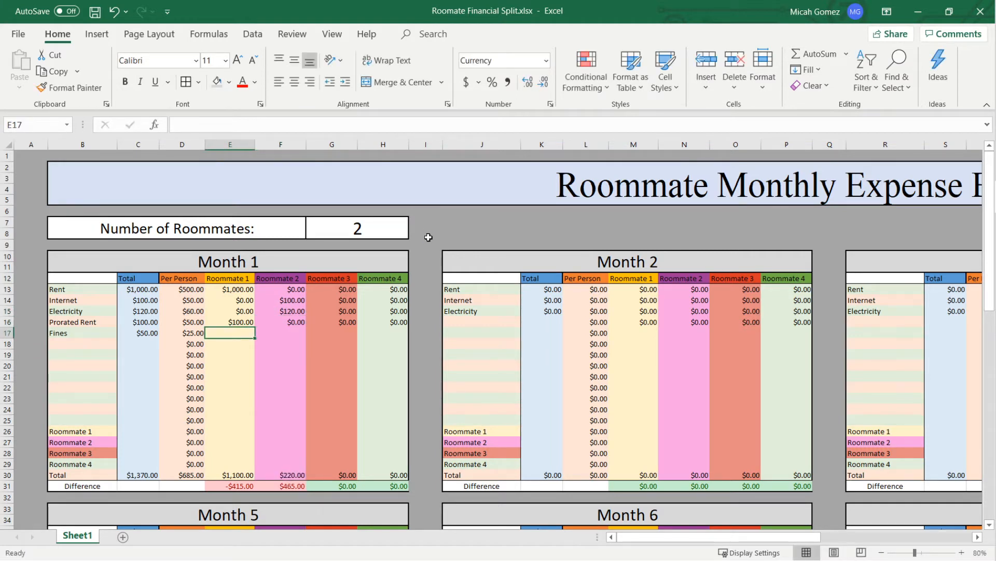
type("0")
key("Tab")
type("5")
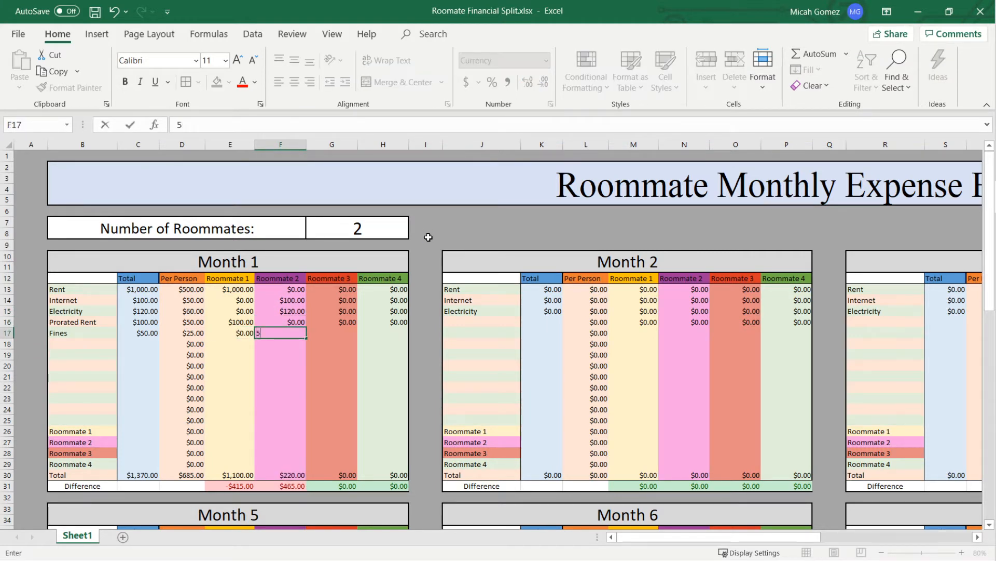
key("Return")
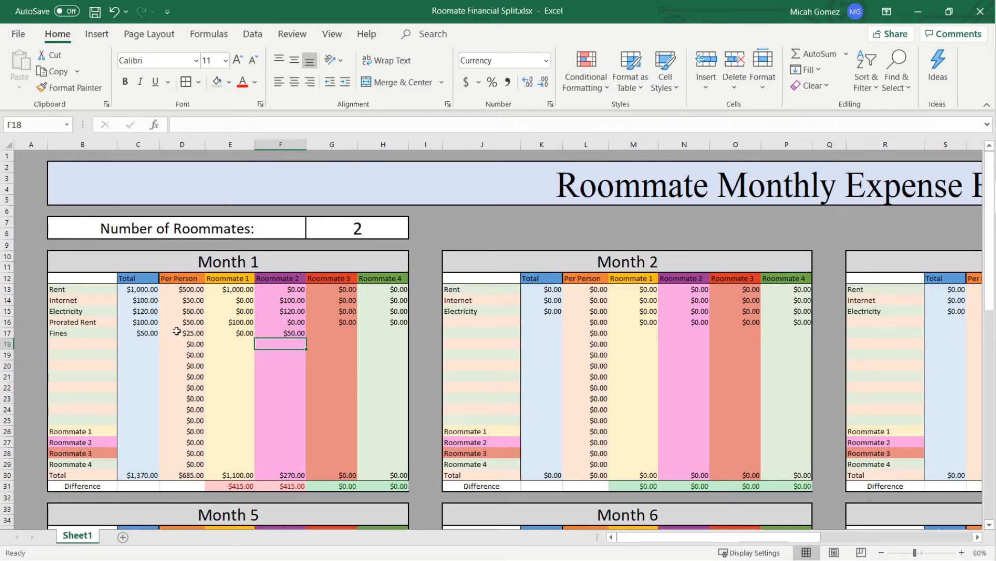
- Compare the roommates' recorded Month 1 payments for Fines, Prorated Rent, Electricity and Internet with the expense totals
left_click(271, 334)
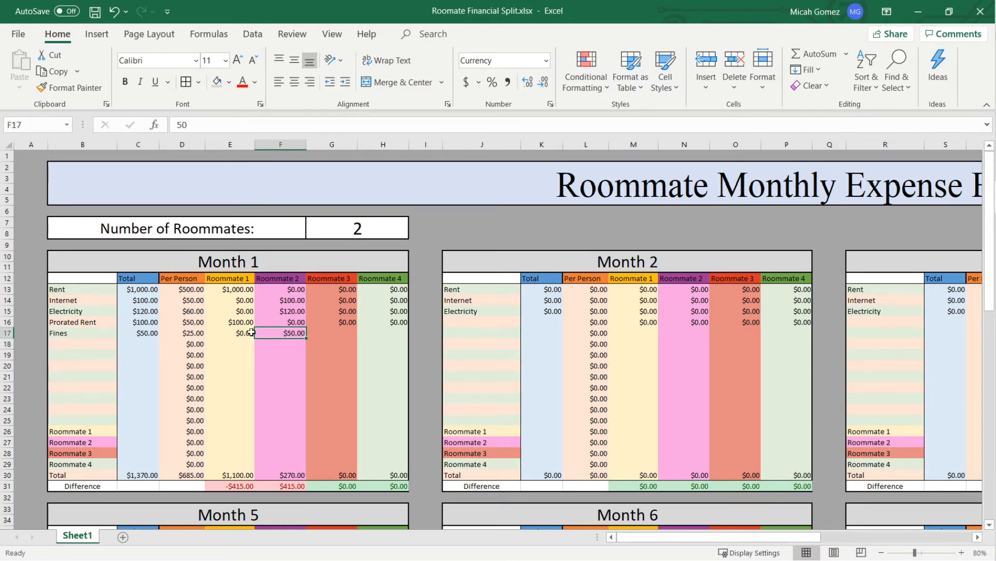
left_click(148, 335)
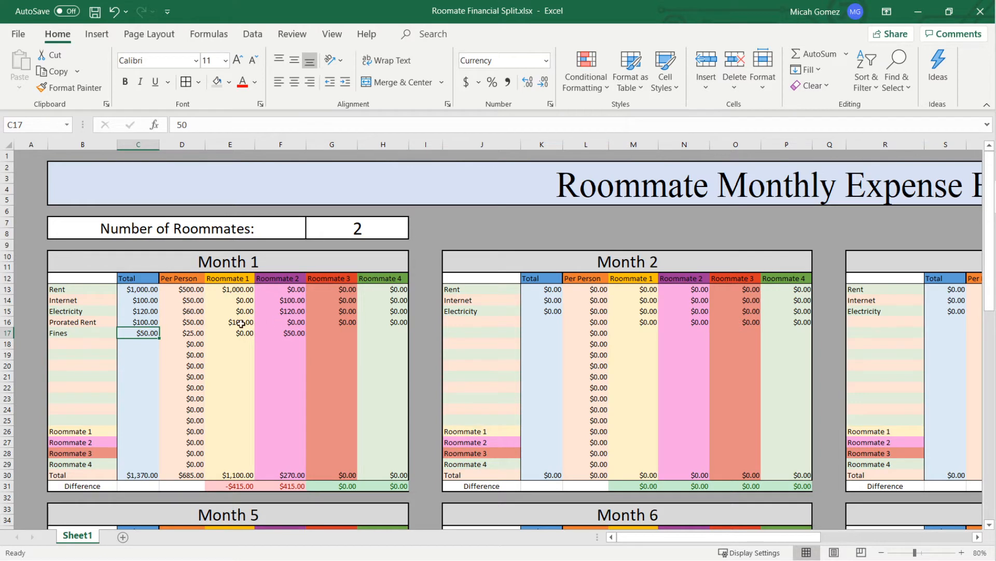
left_click(241, 323)
left_click(285, 312)
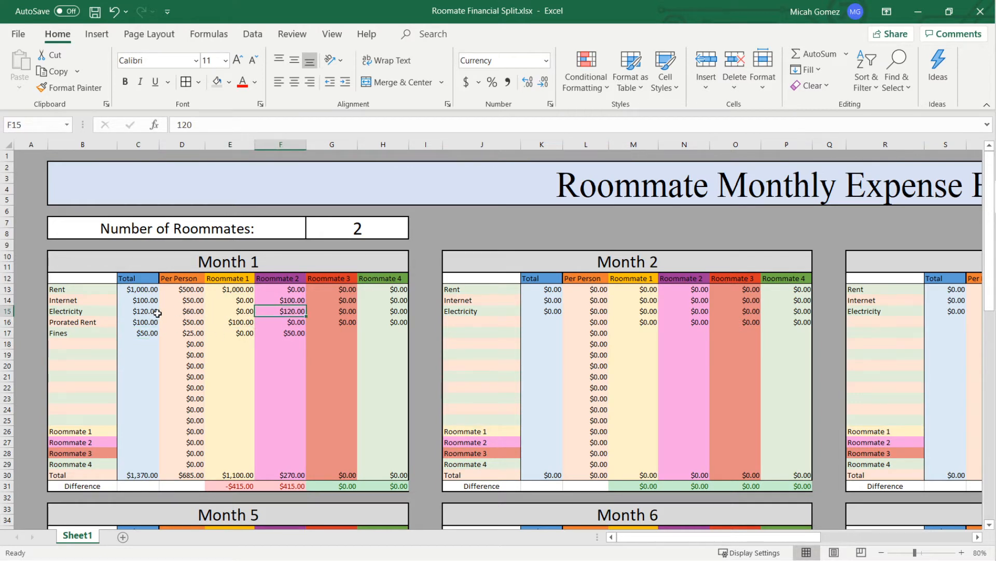
left_click(271, 301)
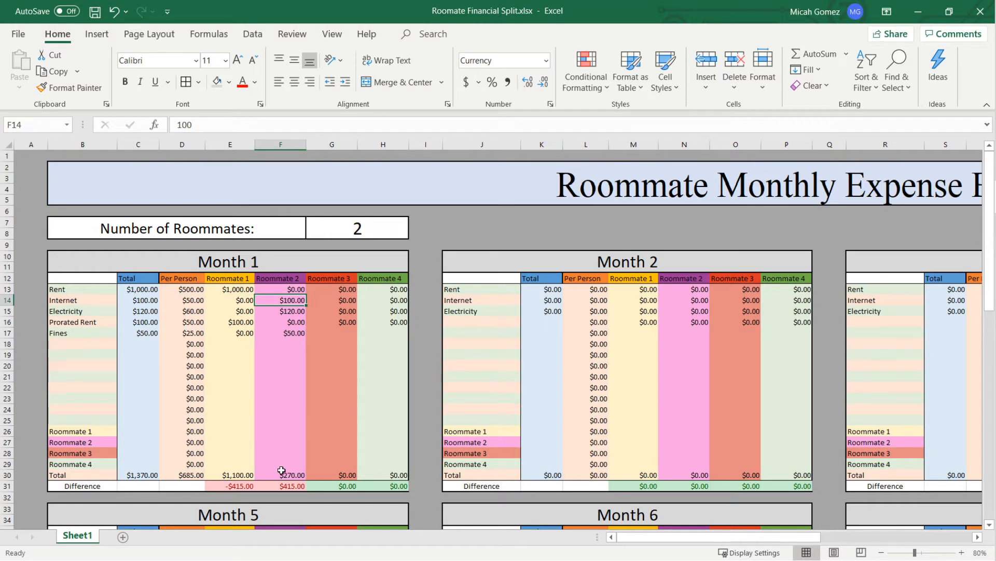
- Examine the Month 1 Total formulas and the Difference cells for Roommate 1 and Roommate 2
double_click(265, 474)
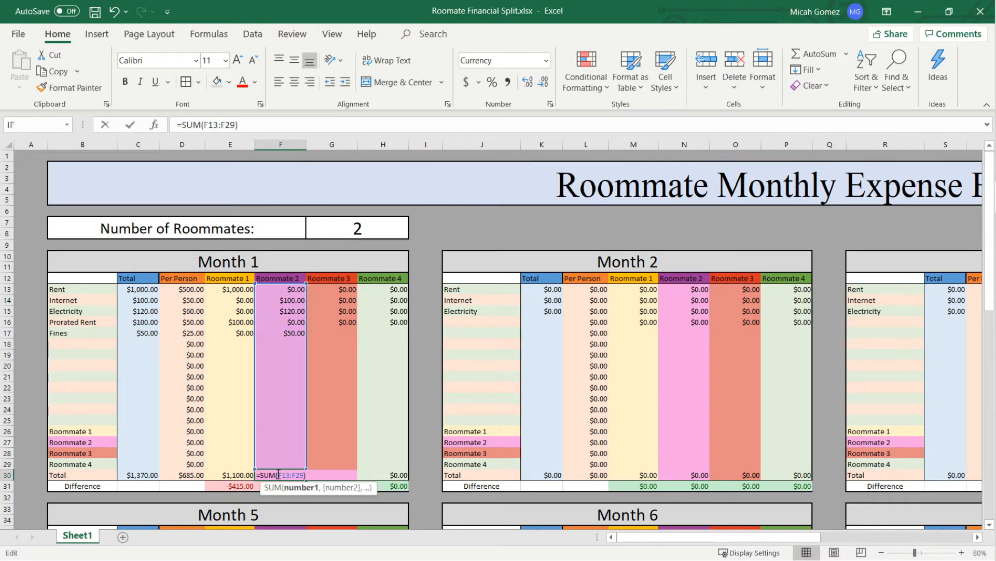
key("Escape")
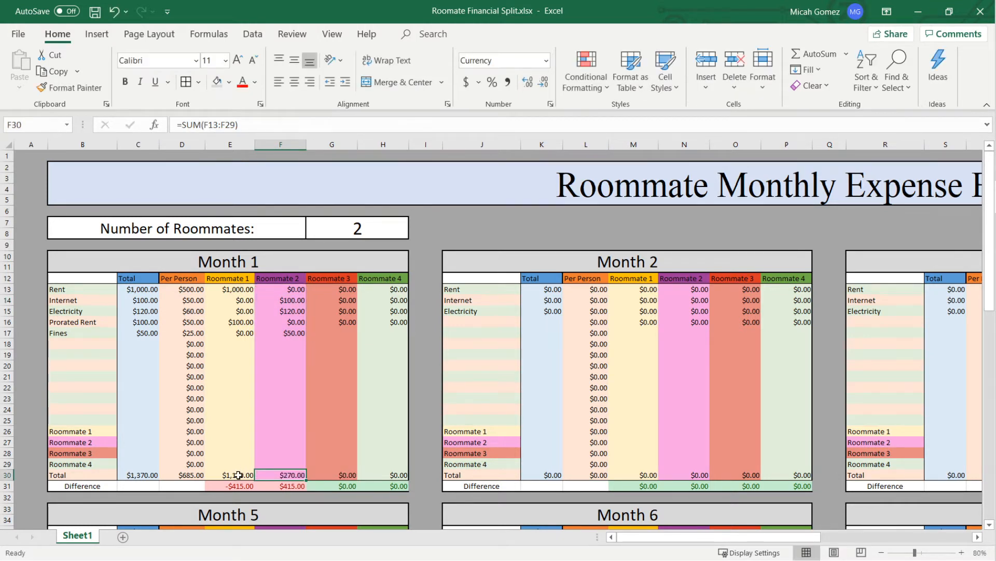
double_click(240, 474)
key("Escape")
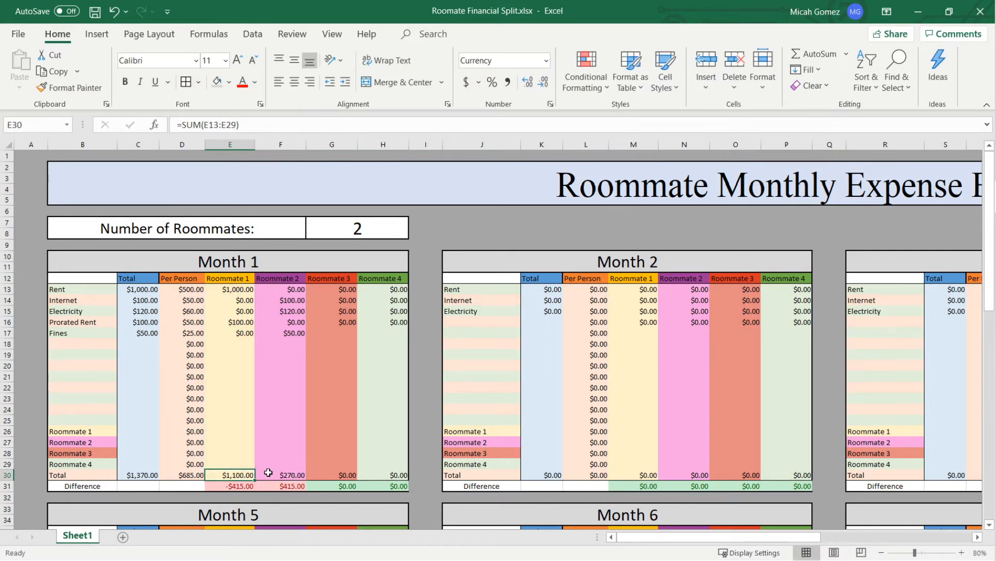
left_click_drag(246, 487, 284, 487)
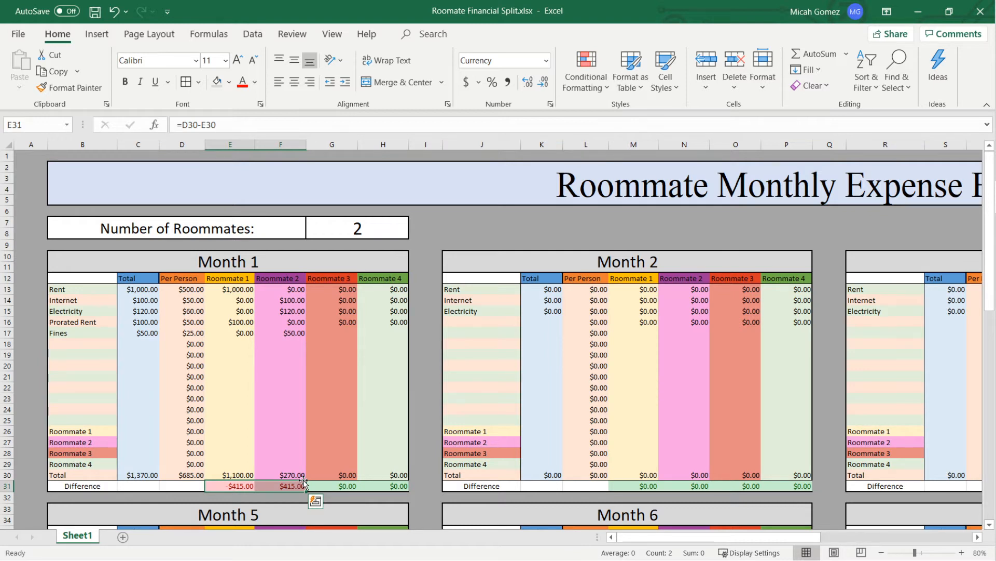
key("shift+Left")
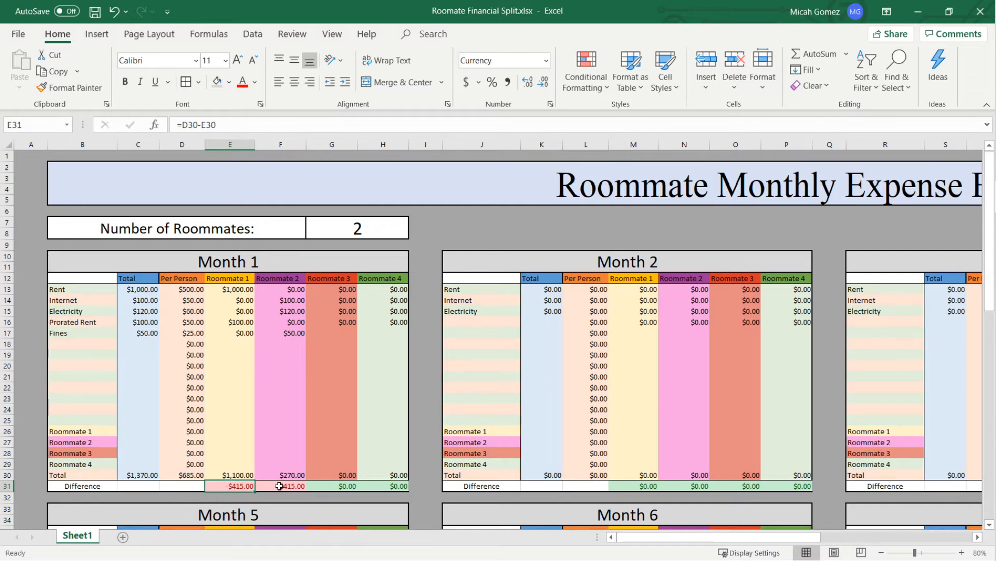
left_click(279, 485)
- Record Roommate 2's balancing payment to Roommate 1 as 415 in Month 1's Roommate 1 row
left_click(239, 430)
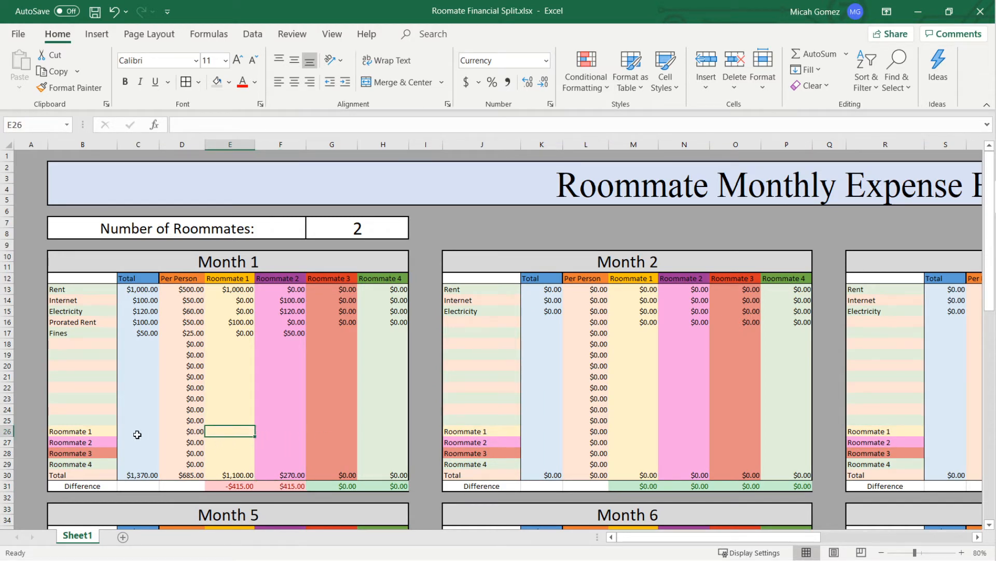
left_click(107, 433)
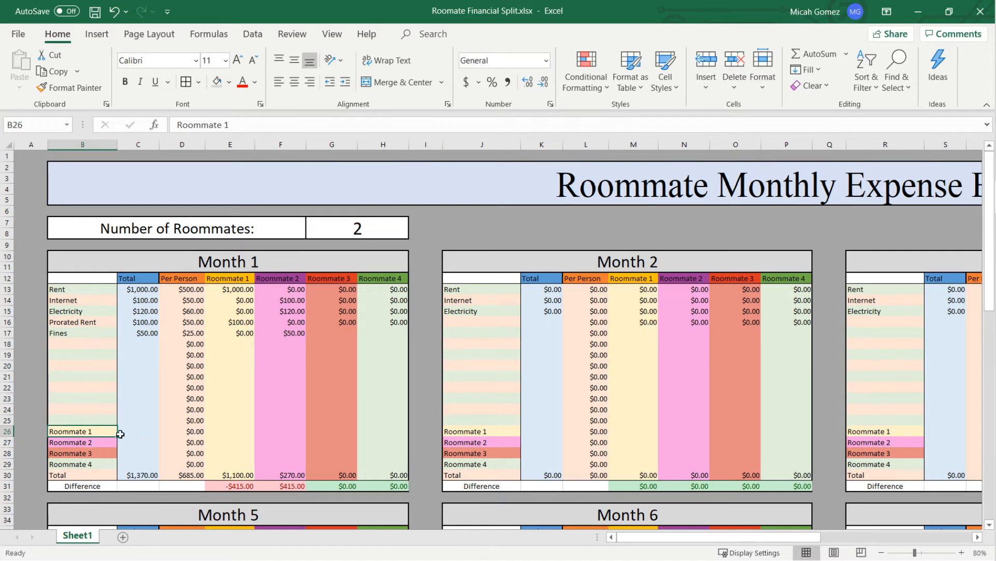
left_click_drag(100, 431, 98, 463)
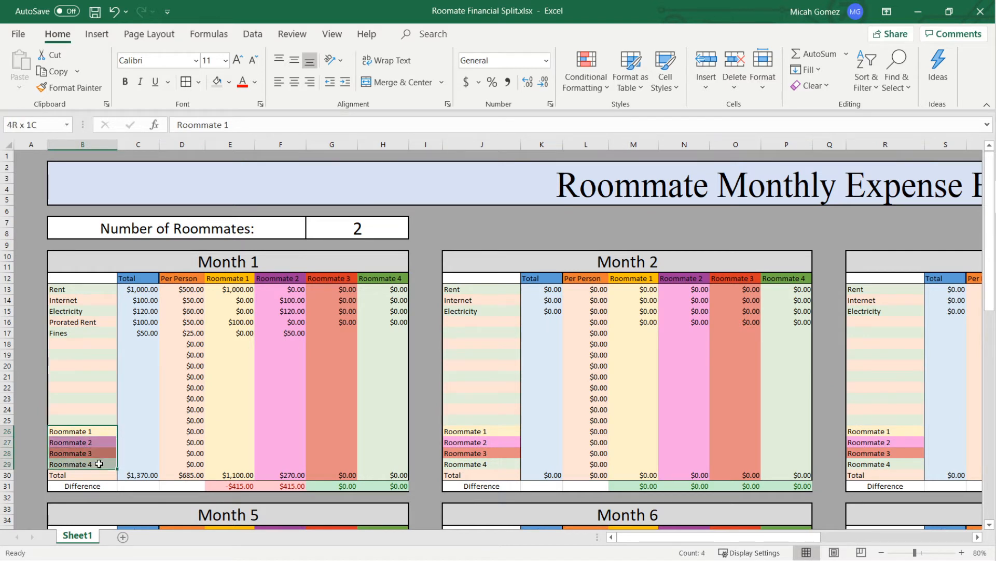
left_click(229, 430)
left_click(285, 431)
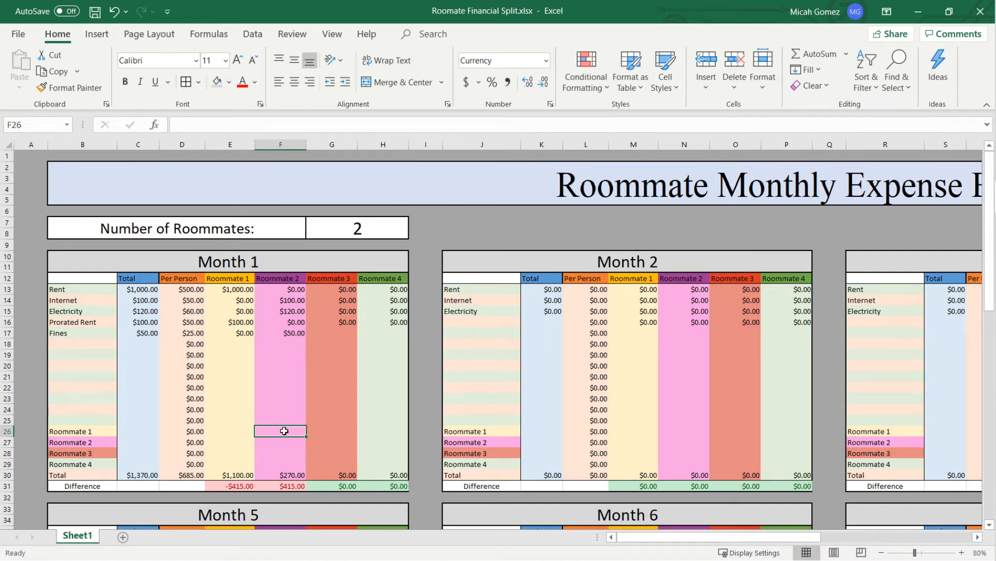
type("415")
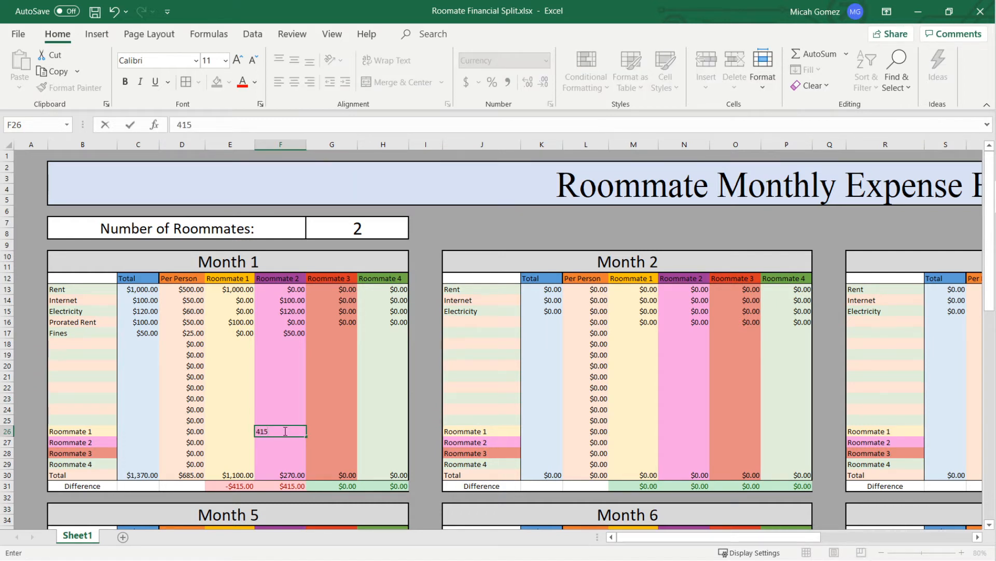
key("Return")
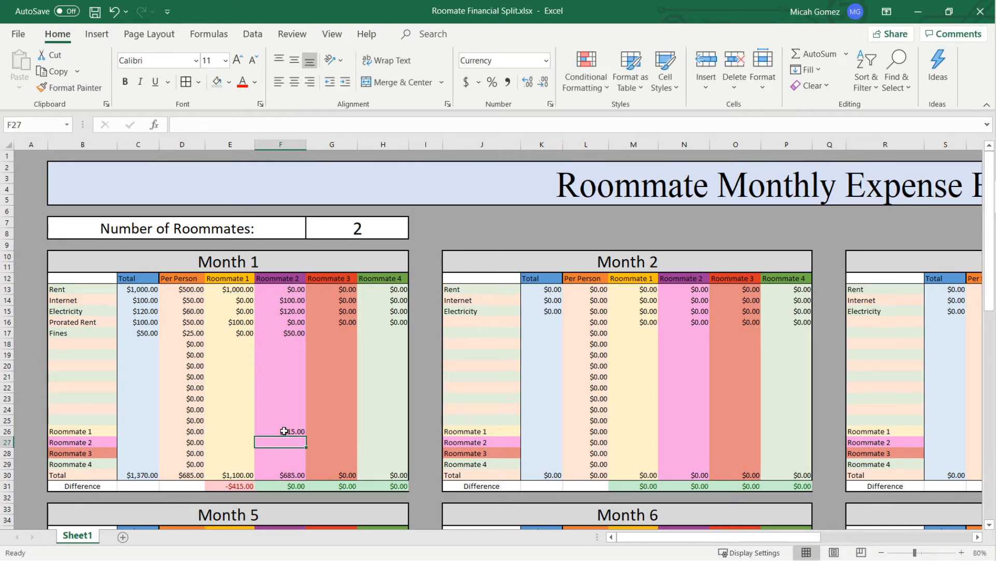
- Enter -415 in Roommate 1's column on Month 1's Roommate 2 row to record the payment received
key("Left")
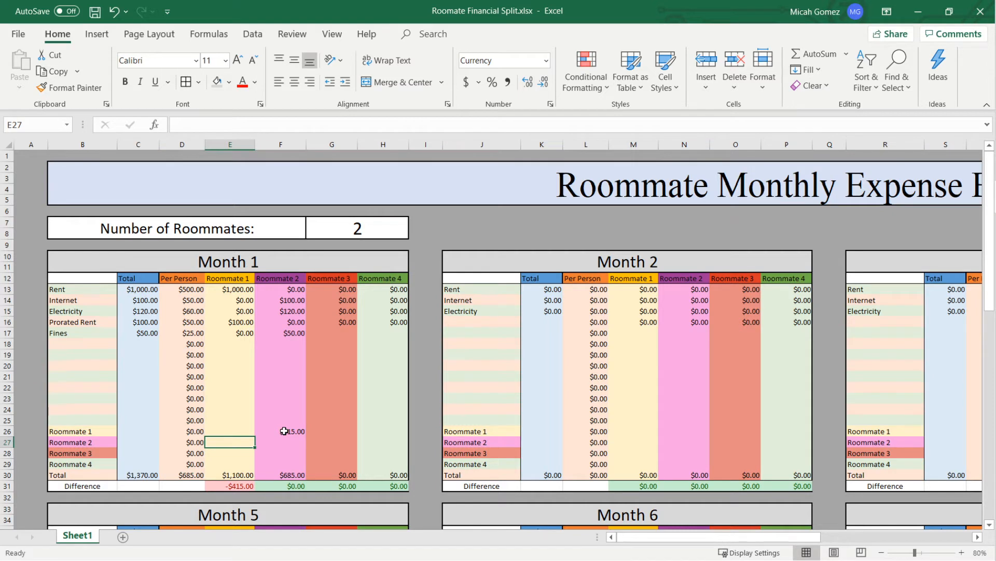
key("Left")
key("Left")
key("Left")
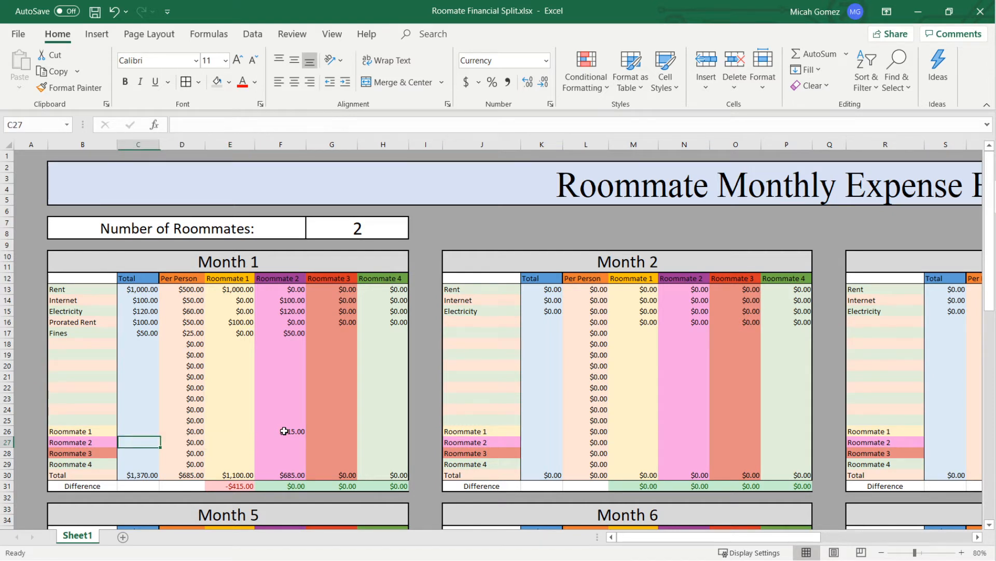
key("Right")
key("Left")
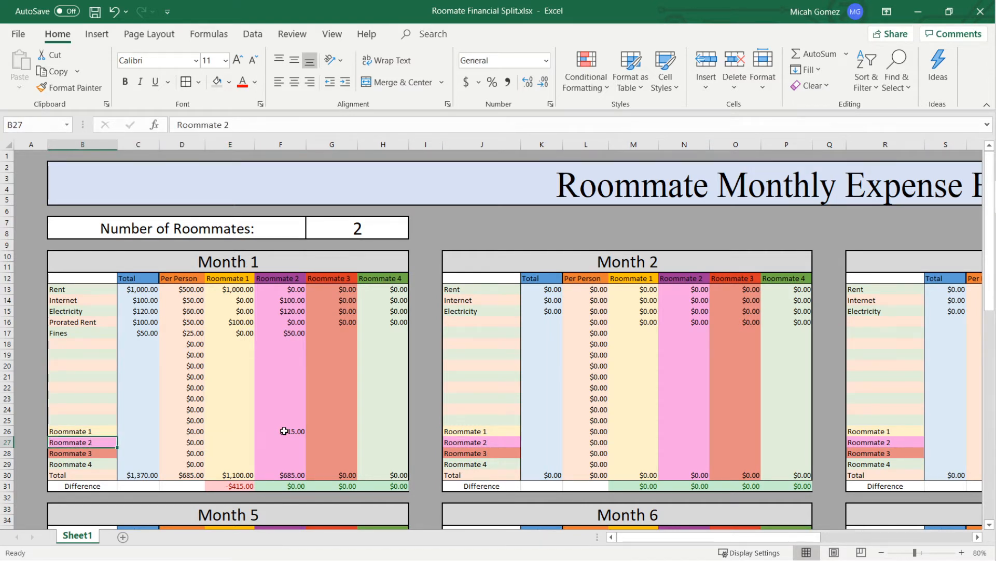
key("Right")
key("Right")
key("Right")
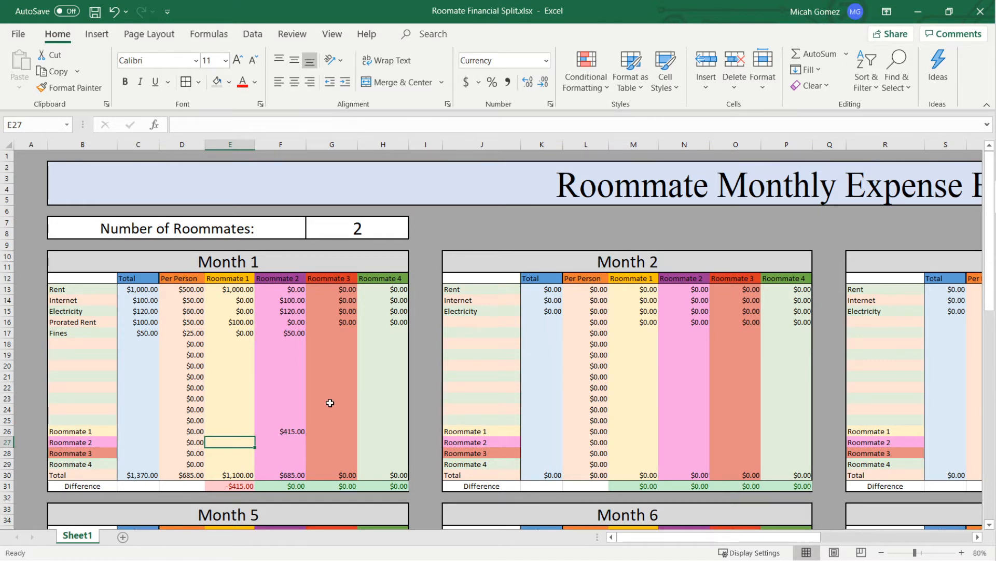
type("-4")
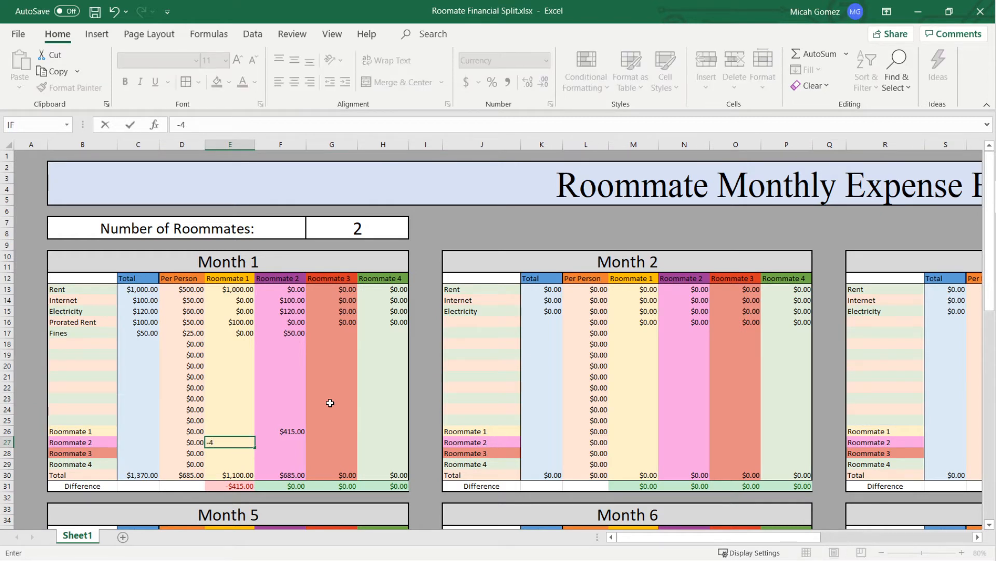
type("15")
key("Return")
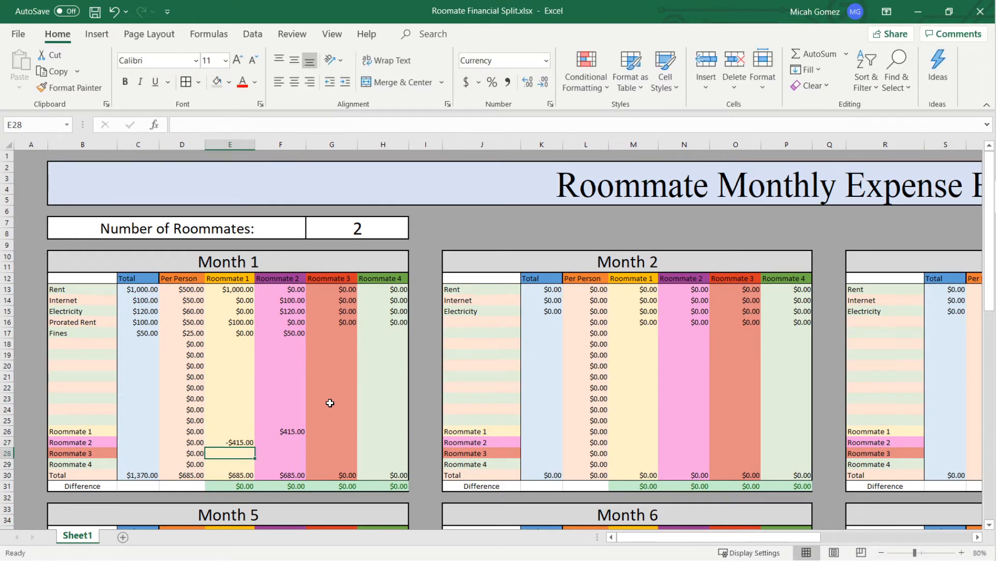
- Check the Month 1 Total and Difference cells of Roommate 1 and Roommate 2 against the Per Person total
key("Up")
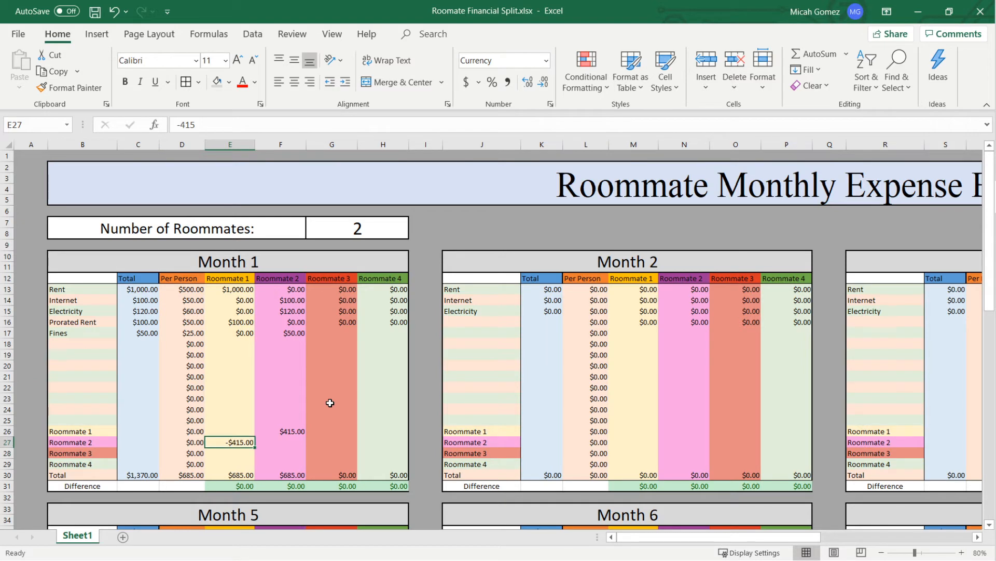
key("Down")
key("Down")
key("Down")
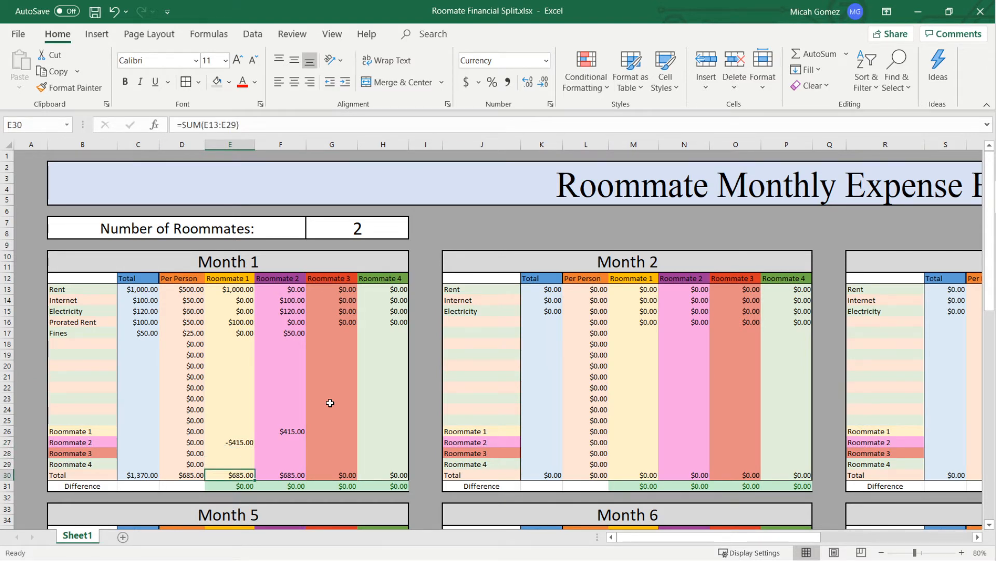
key("Left")
key("Right")
key("Right")
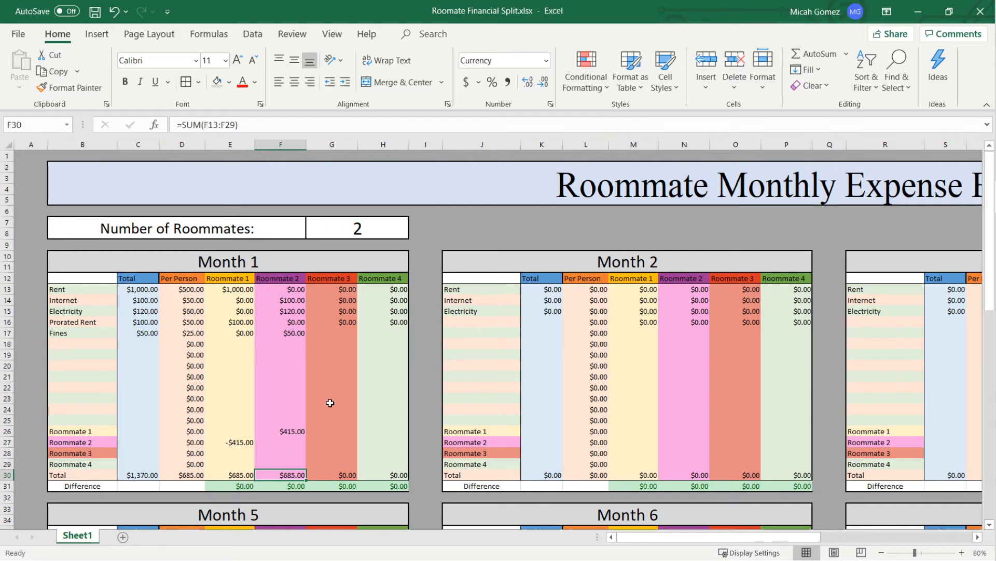
key("Left")
key("Down")
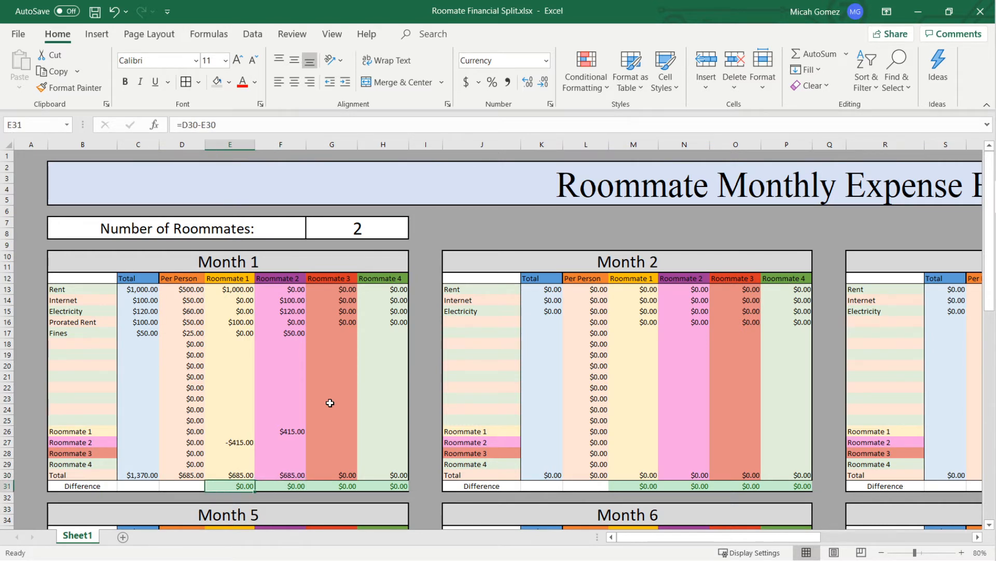
key("Right")
key("Left")
key("Left")
key("Right")
key("Right")
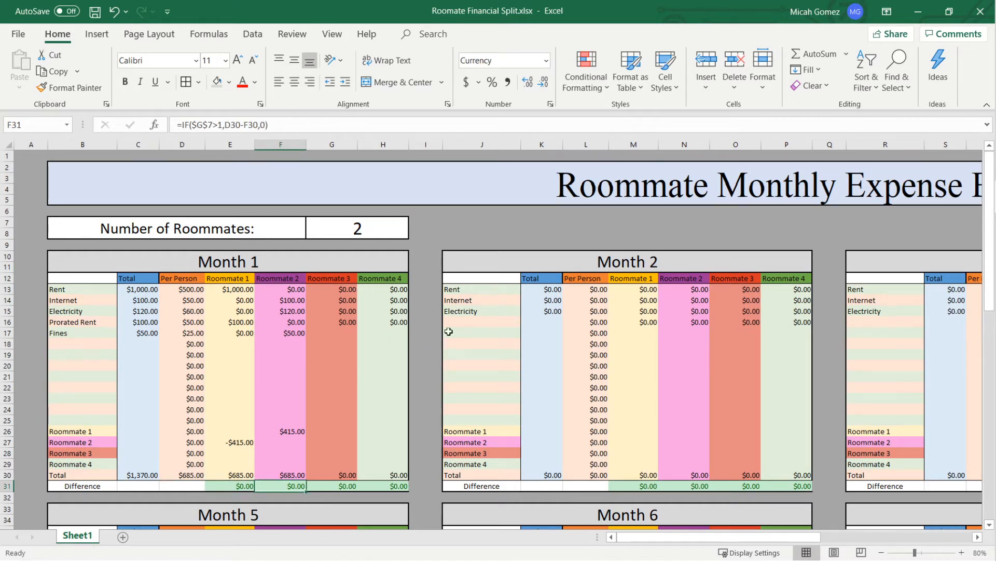
- Look over the neighbouring months' tables and select the Number of Roommates value
left_click_drag(698, 539, 725, 540)
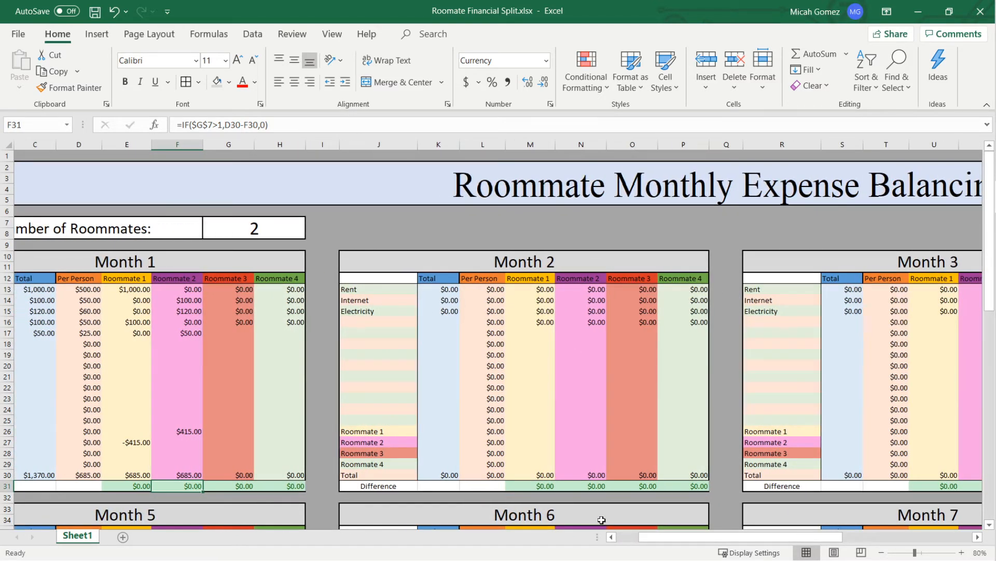
left_click_drag(651, 539, 629, 539)
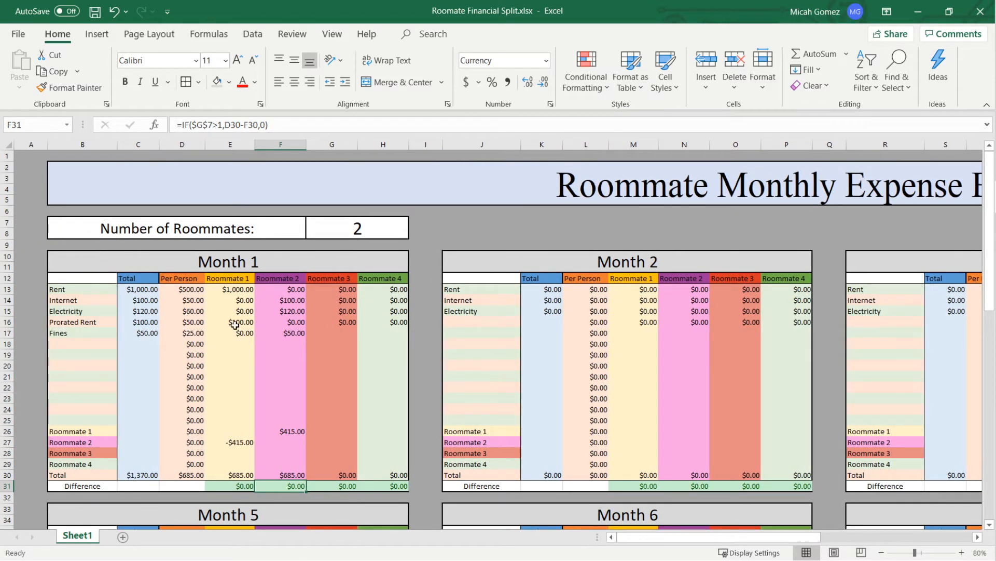
left_click(361, 231)
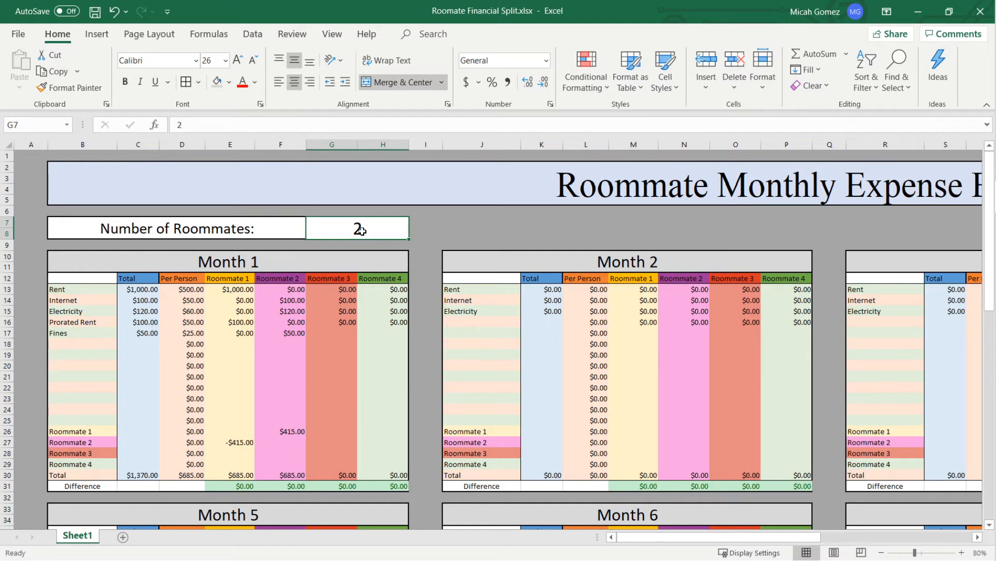
- Set the Number of Roommates to 3
type("3")
key("Return")
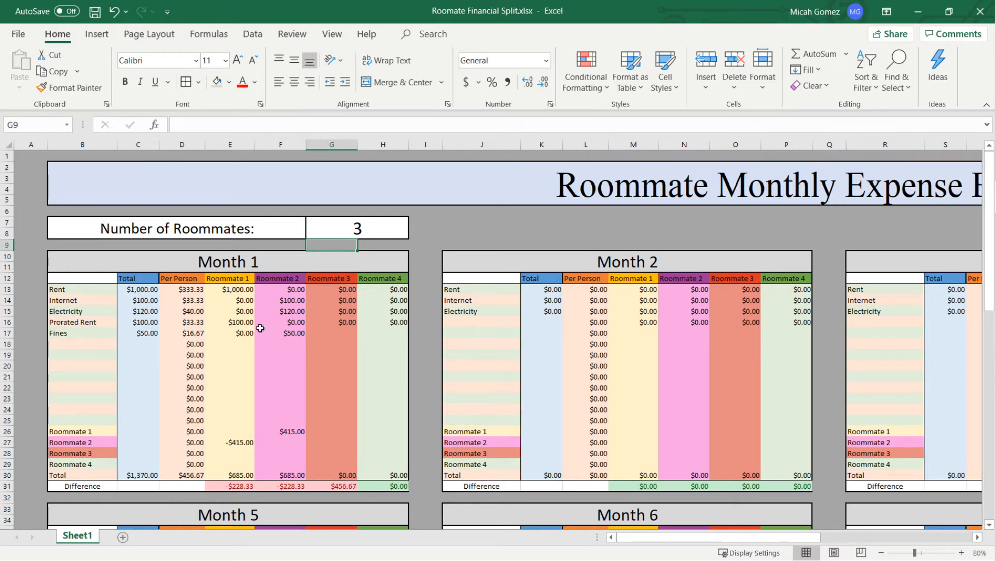
- Reset Roommate 1's Rent and Prorated Rent amounts in Month 1 to 0
left_click(244, 289)
double_click(245, 290)
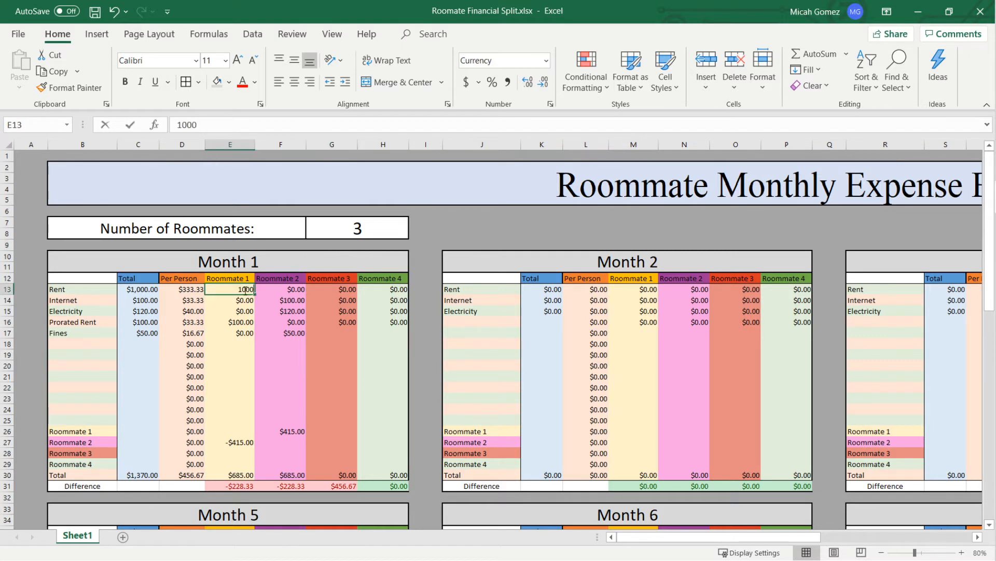
type("0")
key("Left")
key("Left")
key("Left")
key("Right")
key("Right")
key("Right")
key("Down")
key("Down")
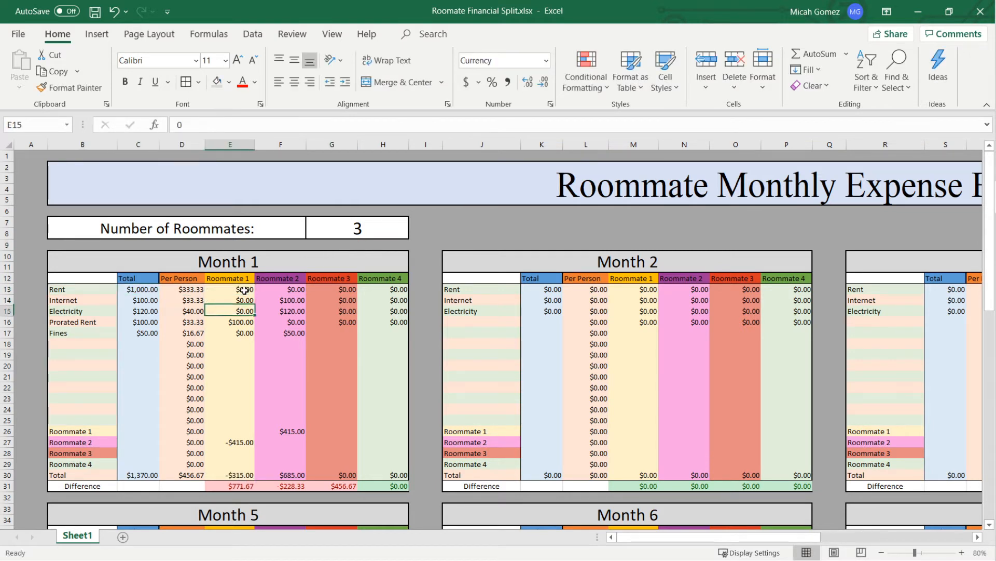
key("Down")
type("0")
key("Down")
- Reset Roommate 2's Fines, Electricity and Internet amounts in Month 1 to 0
key("Right")
key("Up")
key("Down")
type("0")
key("Up")
key("Up")
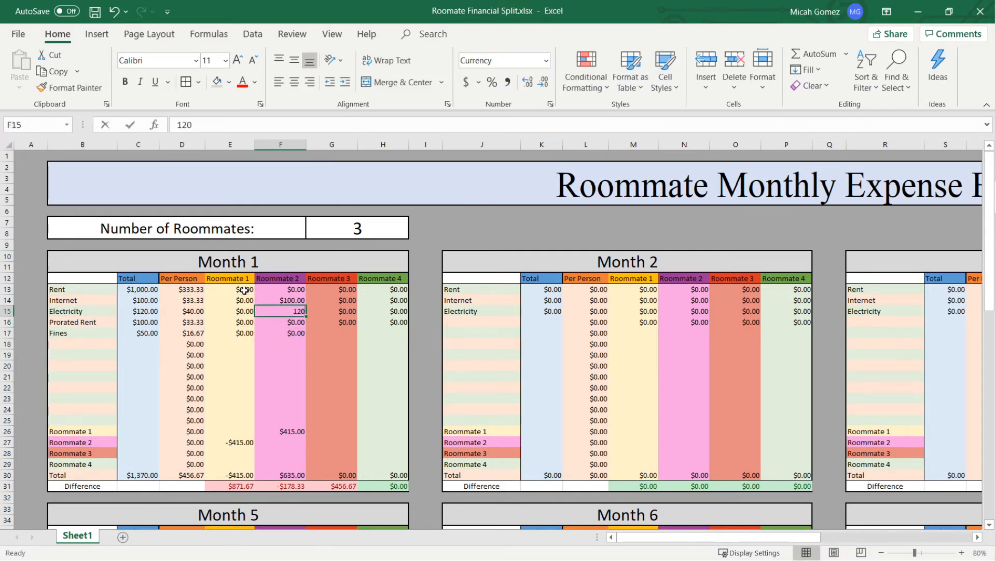
type("0")
key("Up")
type("0")
- Clear the Month 1 balancing payments from Roommate 2's column in the Roommate 1 row and Roommate 1's column in the Roommate 2 row
key("Down")
key("Down")
key("Down")
key("Down")
key("Down")
key("Down")
key("Down")
key("Down")
key("Down")
key("Down")
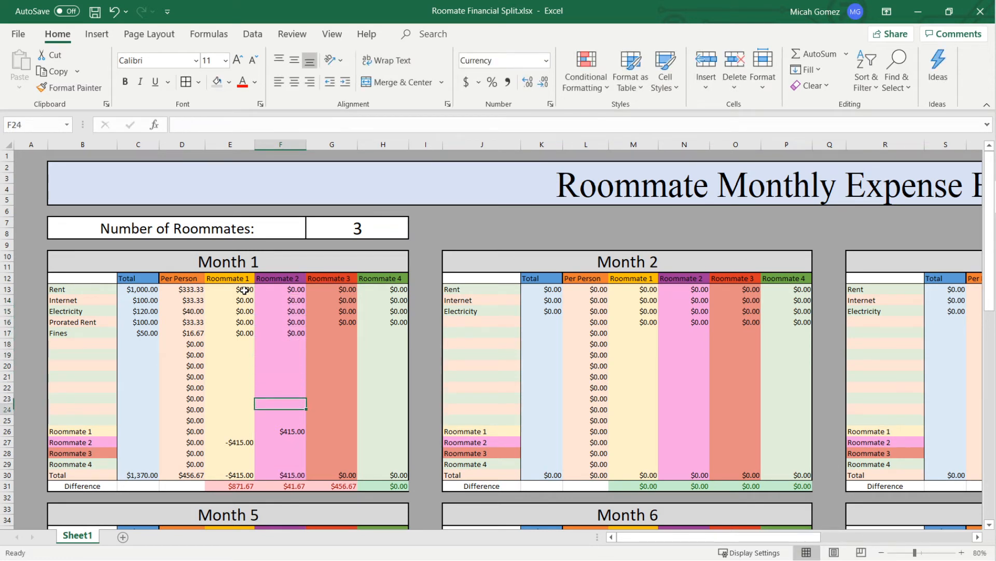
key("Down")
key("Down")
key("BackSpace")
key("Left")
key("Down")
key("BackSpace")
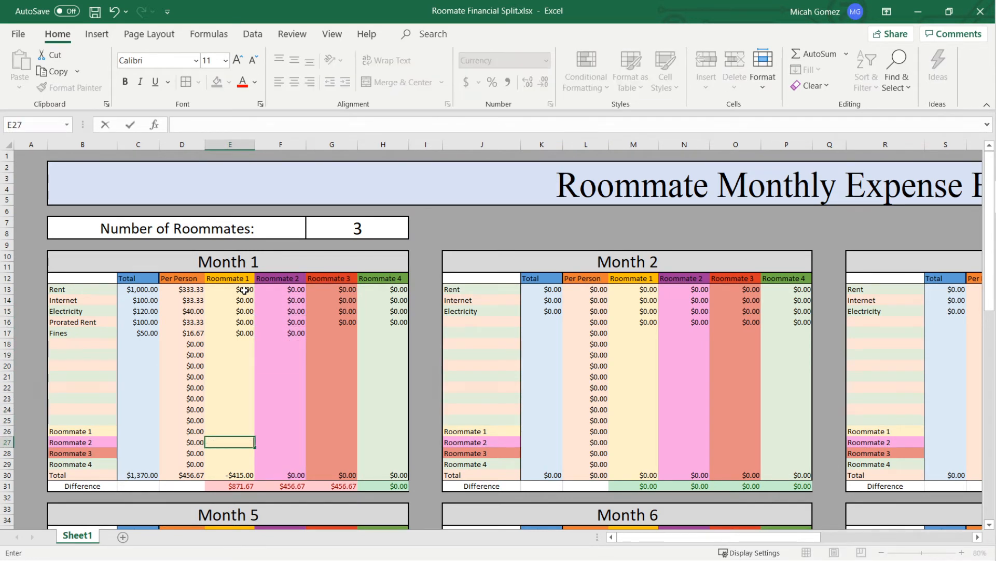
key("Up")
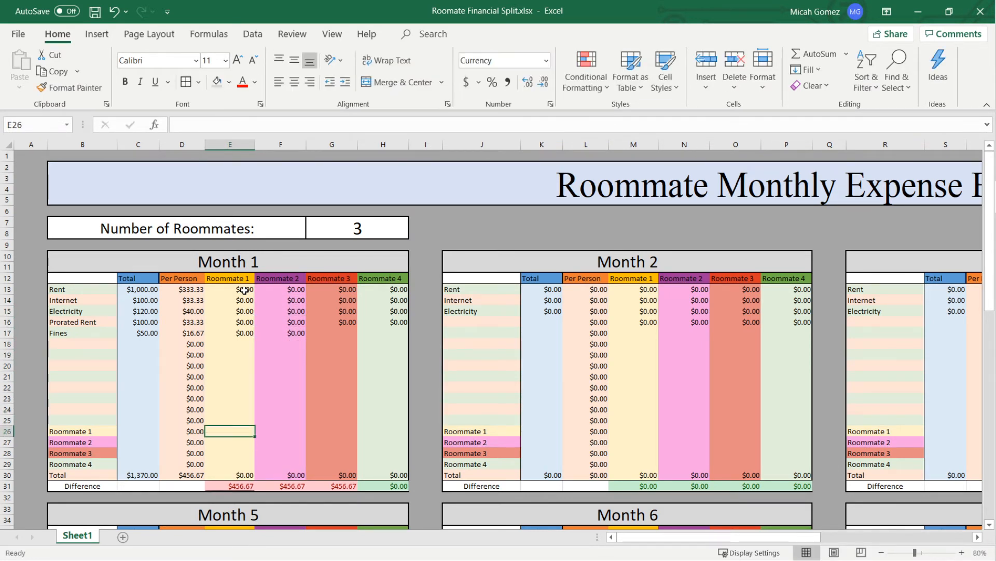
- Enter Roommate 1's Month 1 payments as 1000 for Rent and 100 for Prorated Rent
left_click(245, 486)
left_click(200, 474)
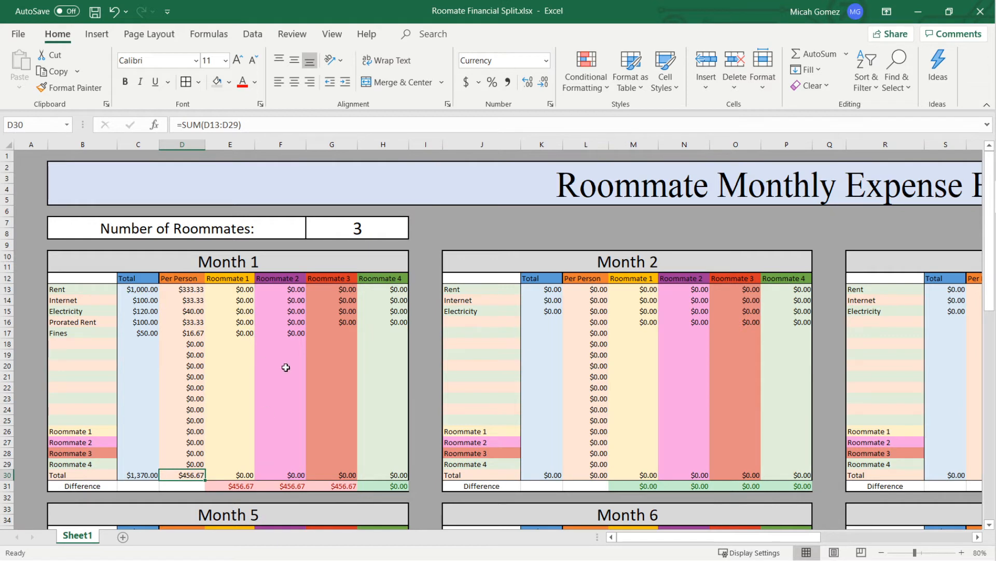
left_click(247, 291)
type("1000")
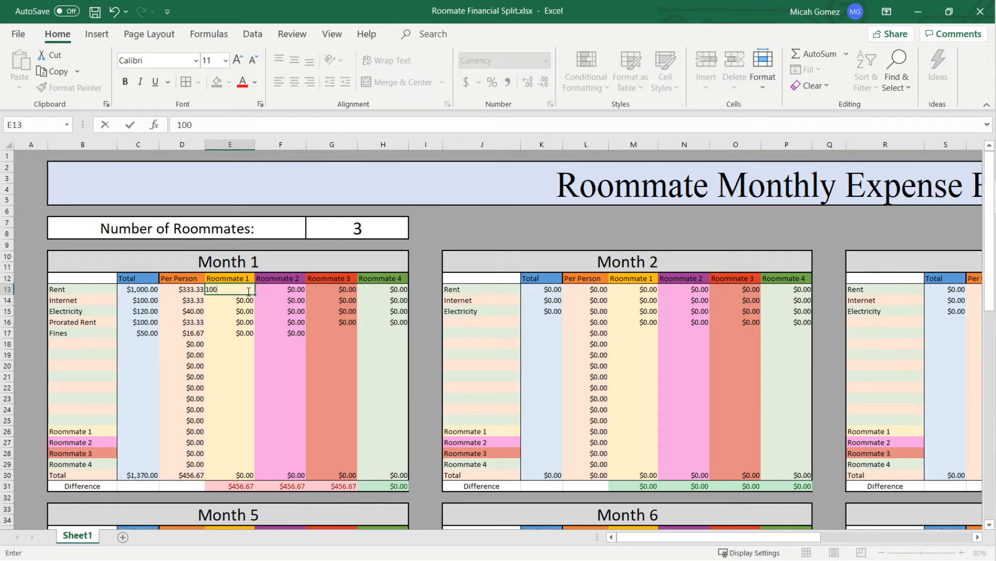
key("Return")
key("Return")
key("Return")
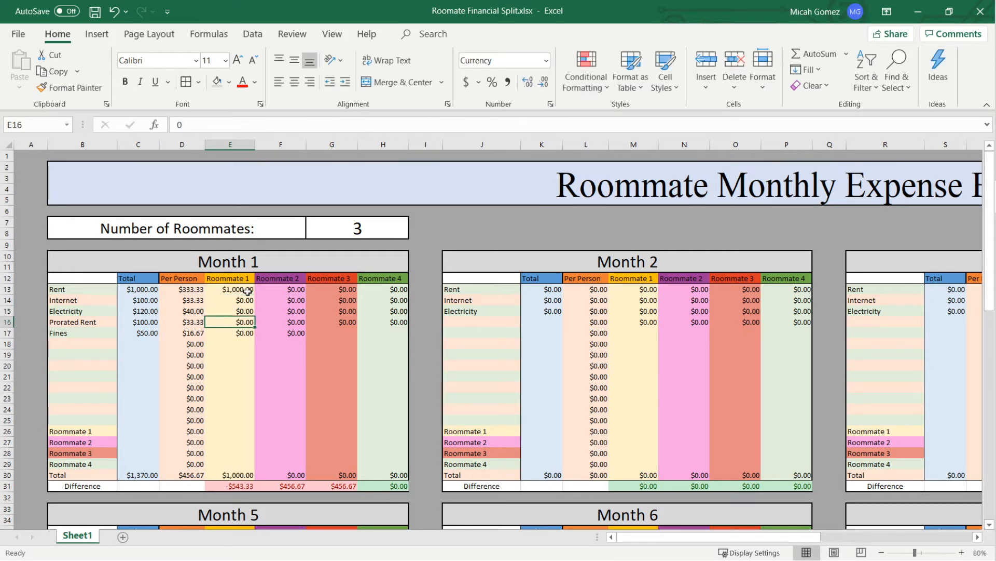
type("100")
key("Return")
- Enter 50 each for Roommate 2 and Roommate 3 in Month 1's Internet row
key("Right")
key("Up")
key("Up")
key("Up")
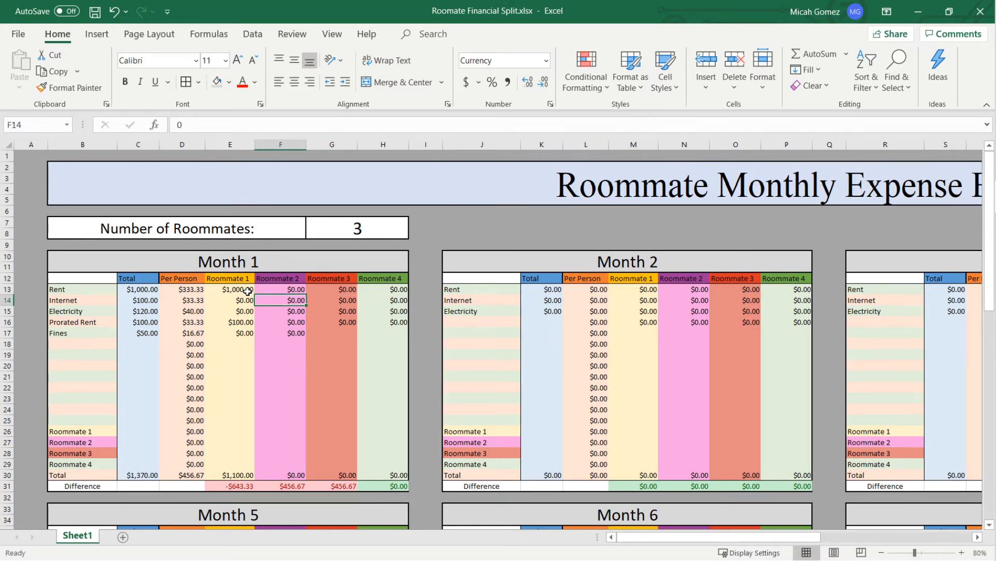
type("50")
key("Return")
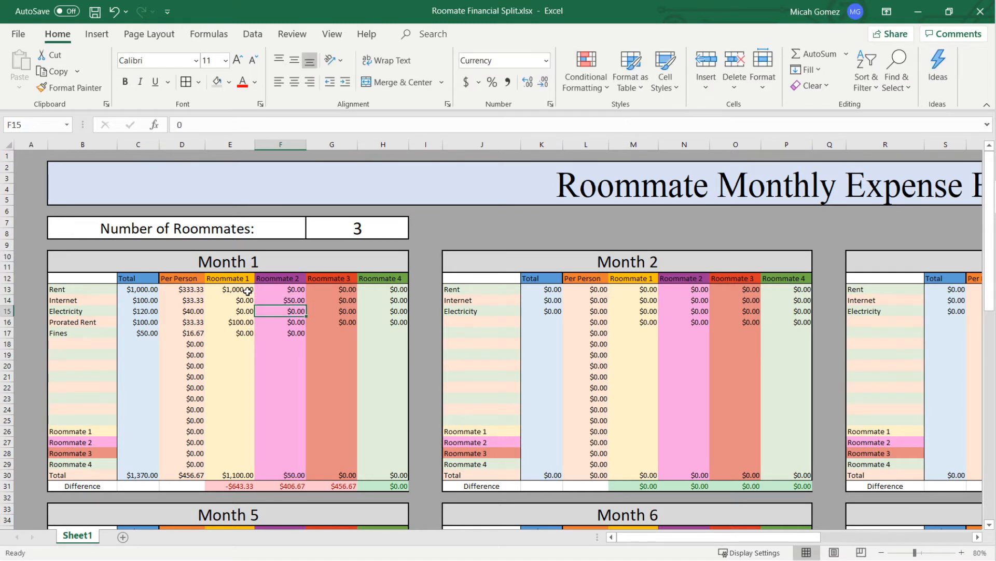
key("Right")
key("Up")
type("50")
key("Return")
- Enter Month 1's Electricity payments as 30 for Roommate 2 and 90 for Roommate 3
key("Left")
type("30")
key("Right")
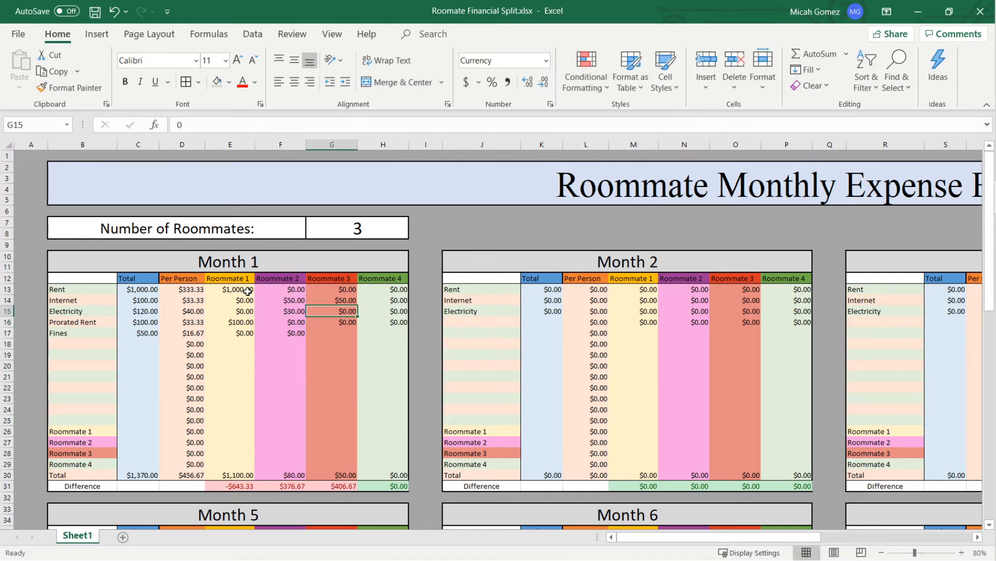
key("Left")
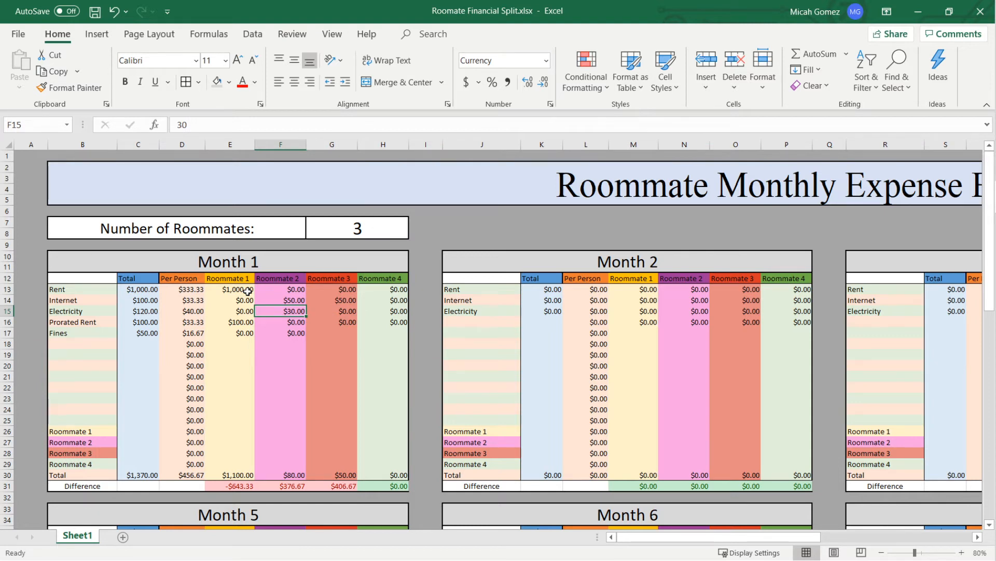
key("Right")
type("90")
key("Return")
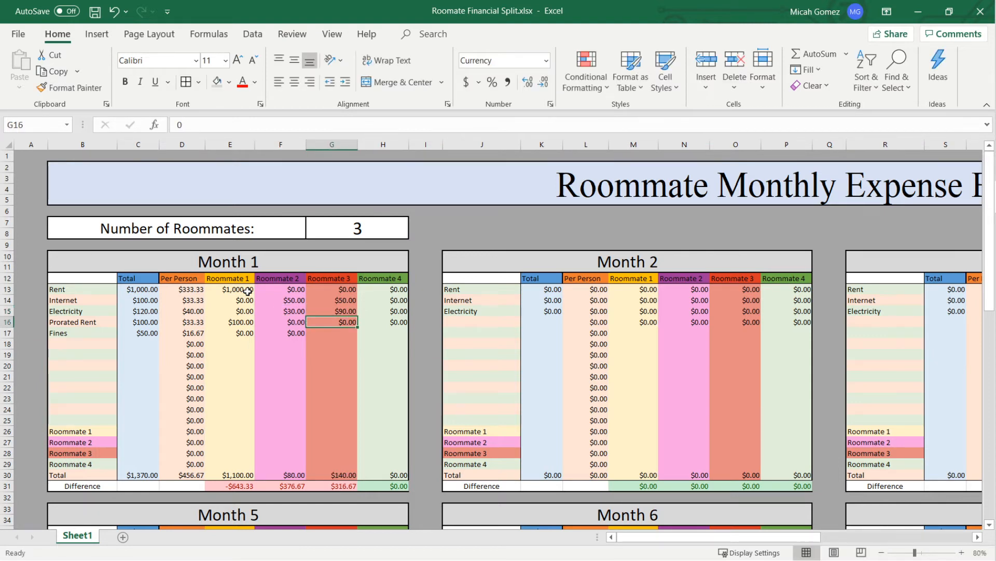
- Compare the Month 1 Electricity and Internet totals with the amounts each roommate paid
key("Left")
key("Up")
key("Left")
key("Left")
key("Left")
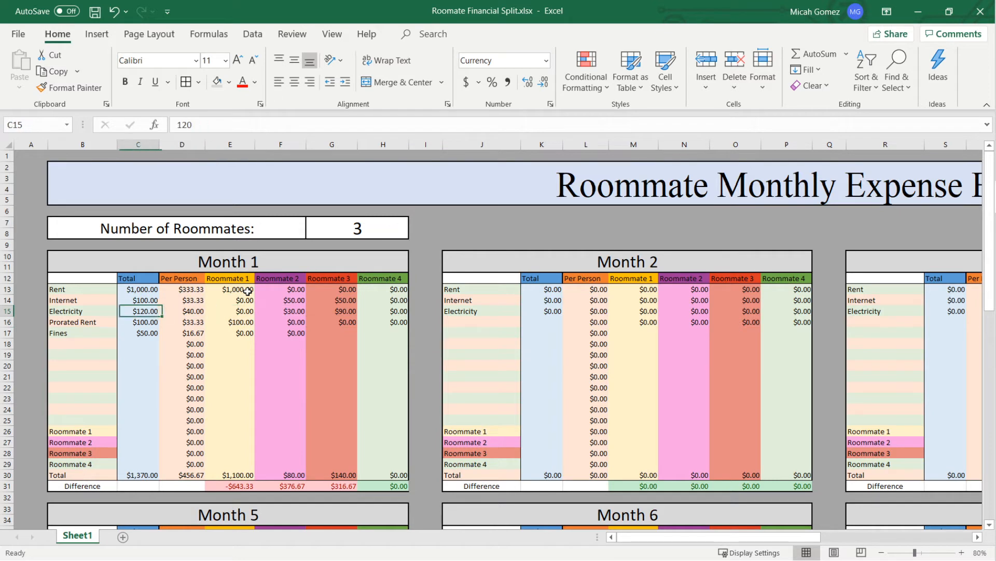
key("Right")
key("Right")
key("Right")
key("Right")
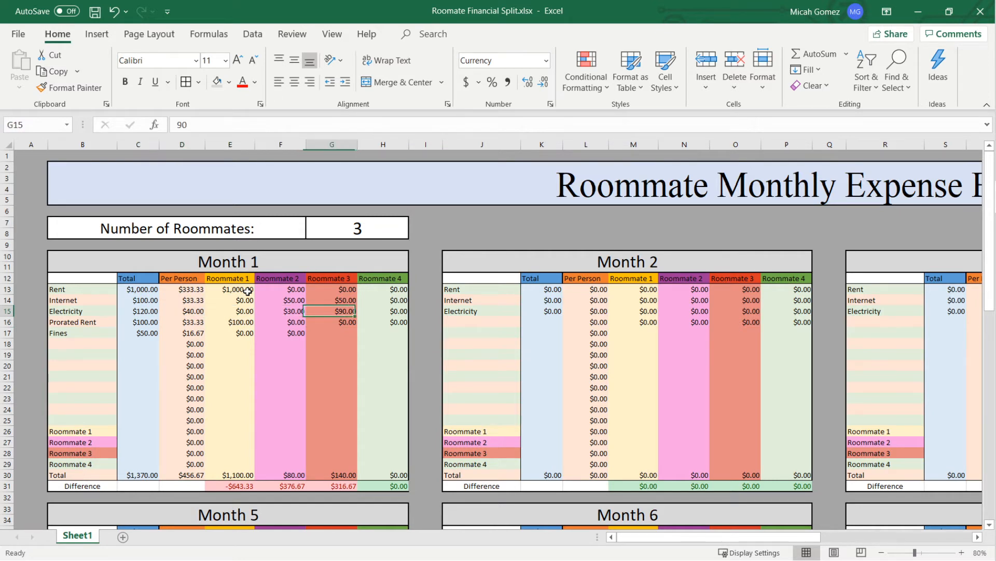
key("Up")
key("Left")
key("Left")
key("Left")
key("Left")
- Enter 25 each for Roommate 2 and Roommate 3 in Month 1's Fines row
key("Right")
key("Right")
key("Down")
key("Down")
key("Right")
key("Right")
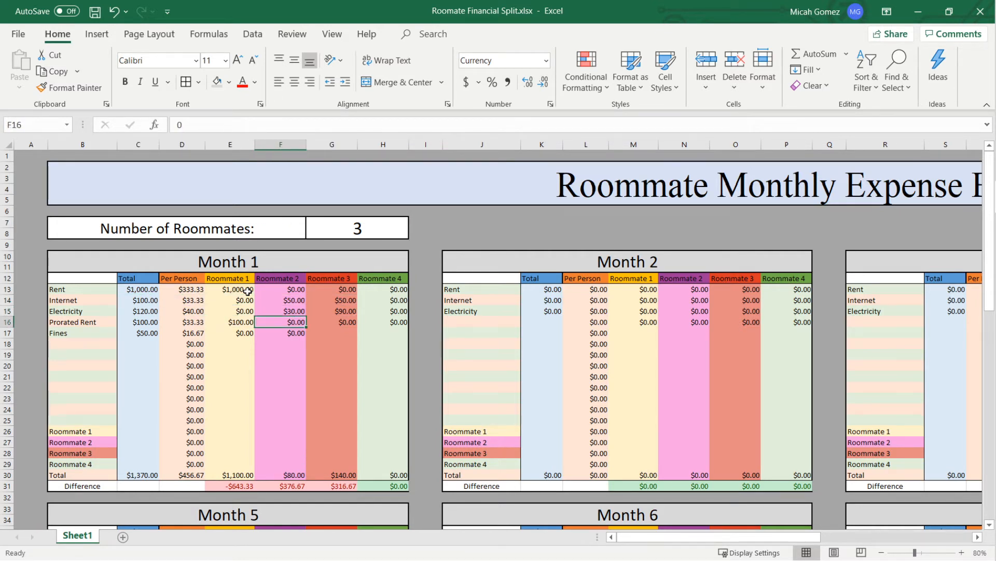
key("Down")
key("Left")
type("25")
key("Right")
type("25")
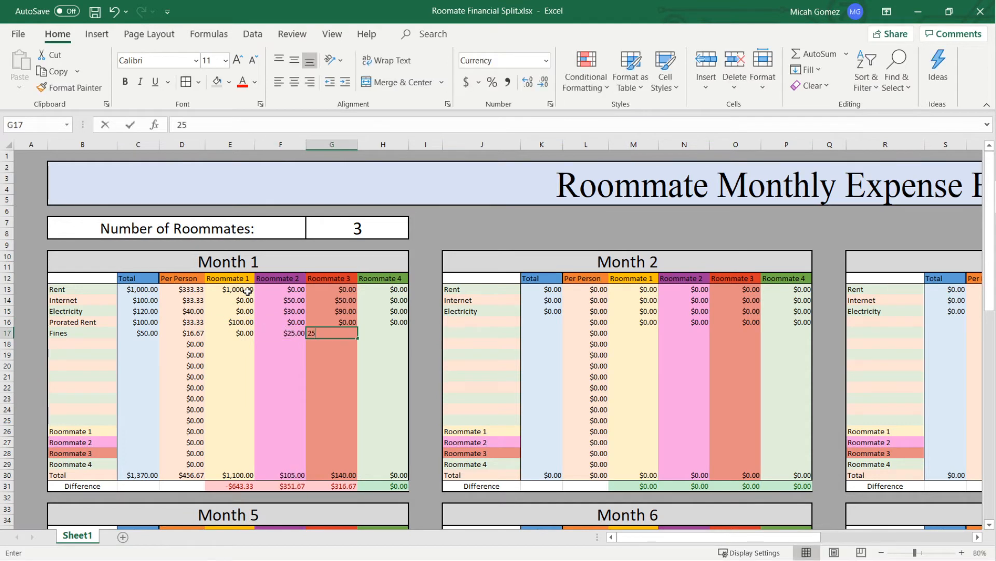
key("Down")
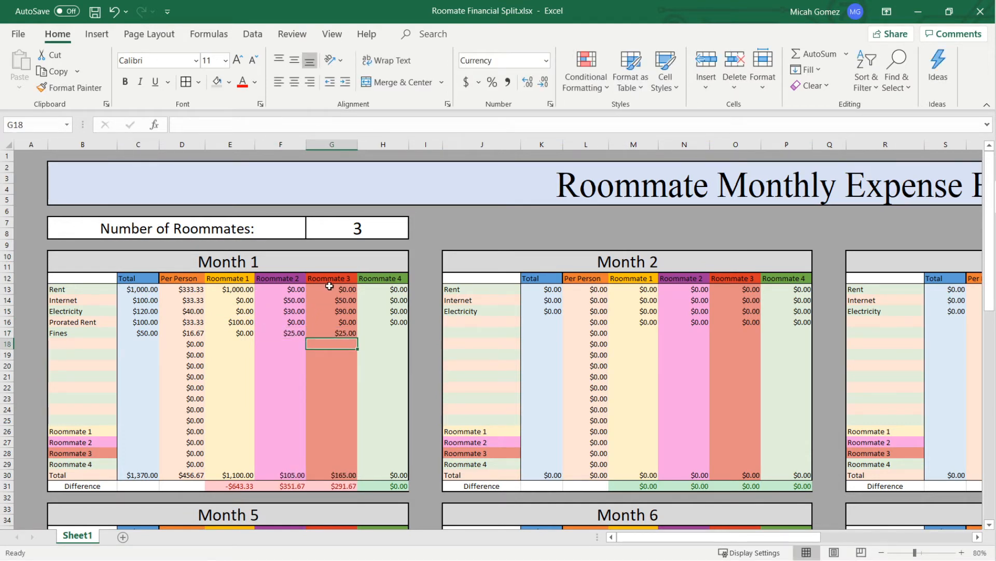
- Record Roommate 2's balancing payment to Roommate 1 as 351.67 in Month 1's Roommate 1 row
left_click(351, 312)
left_click(286, 310)
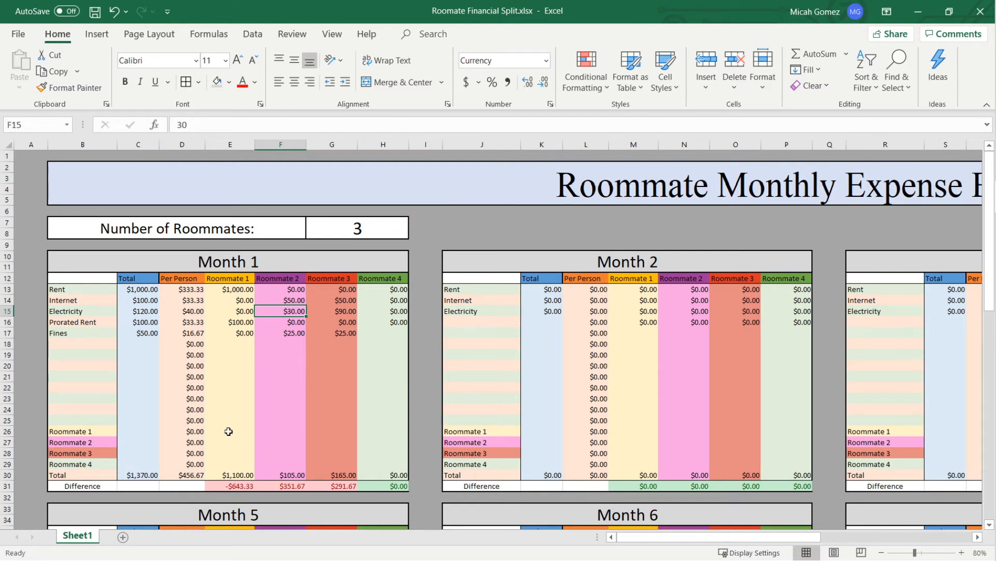
left_click(294, 432)
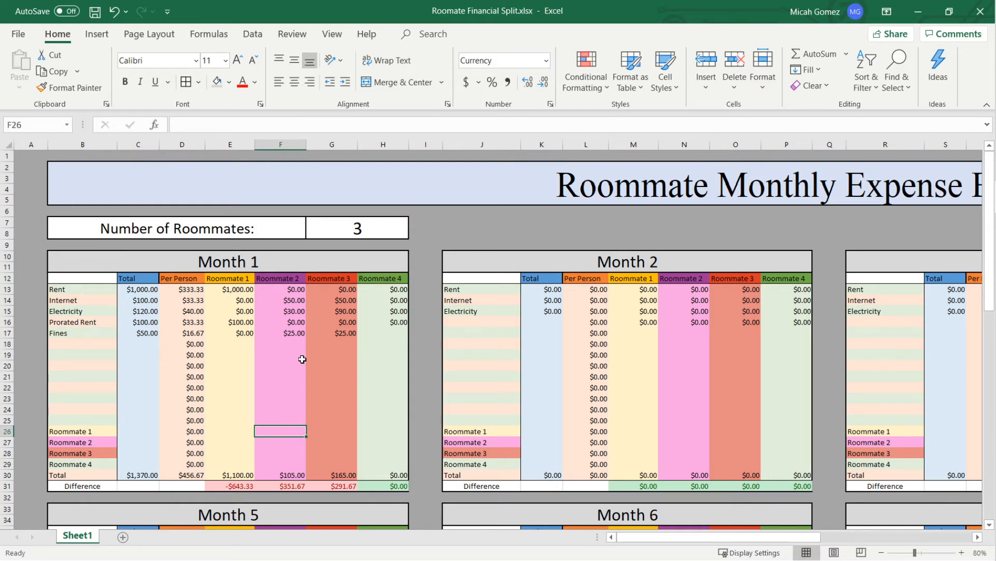
type("351.67")
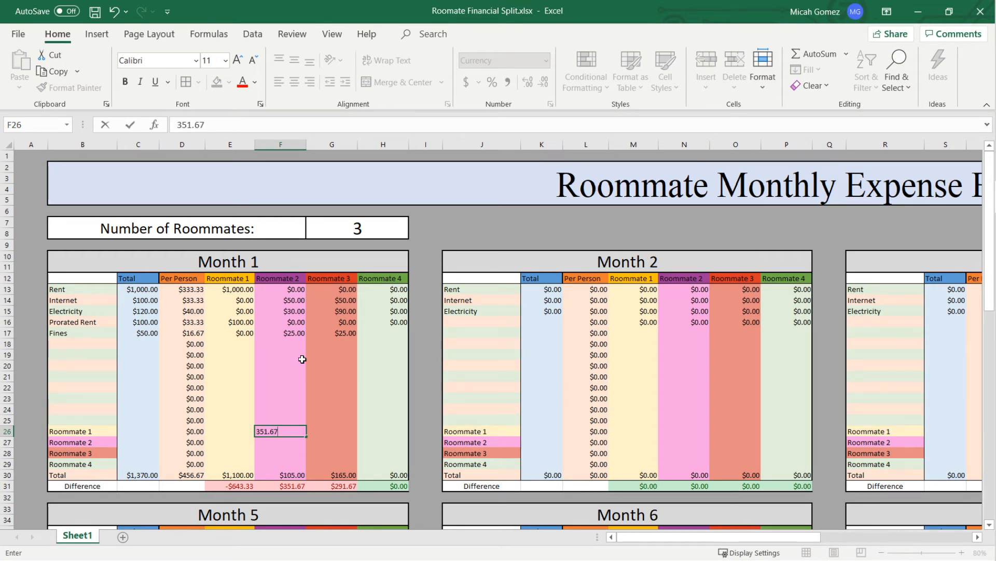
key("Tab")
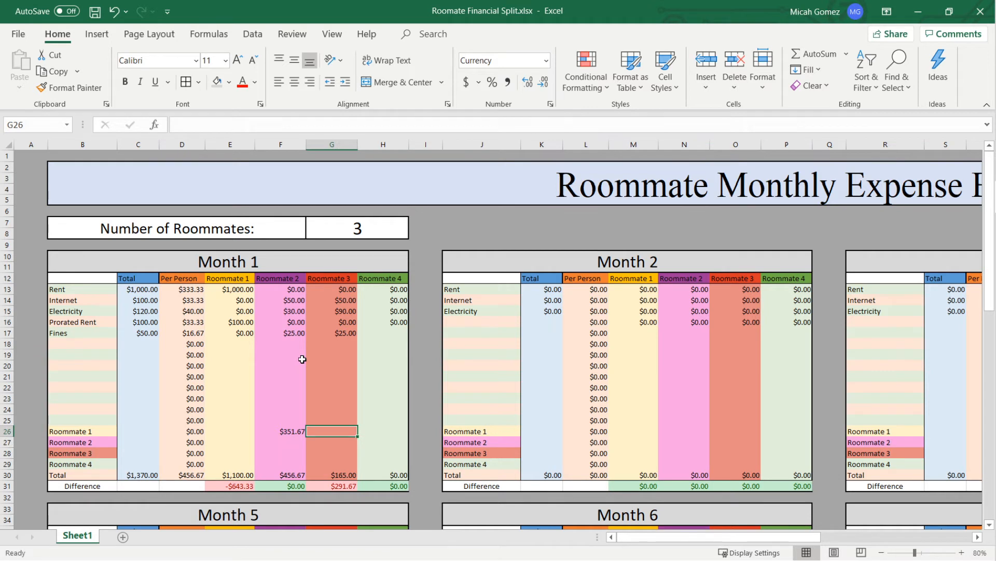
- Record Roommate 3's balancing payment to Roommate 1 as 291.67 in Month 1's Roommate 1 row
type("291")
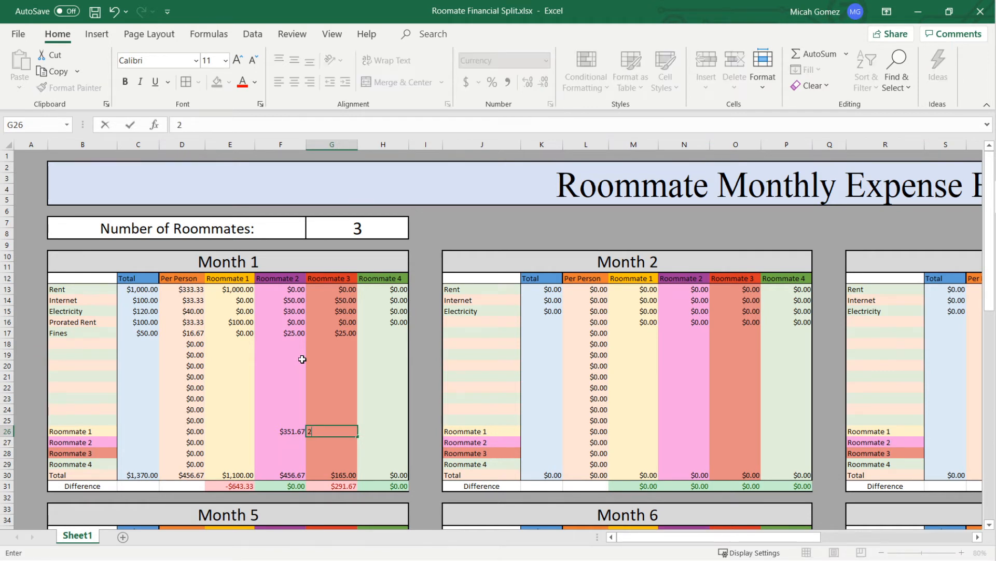
type("7")
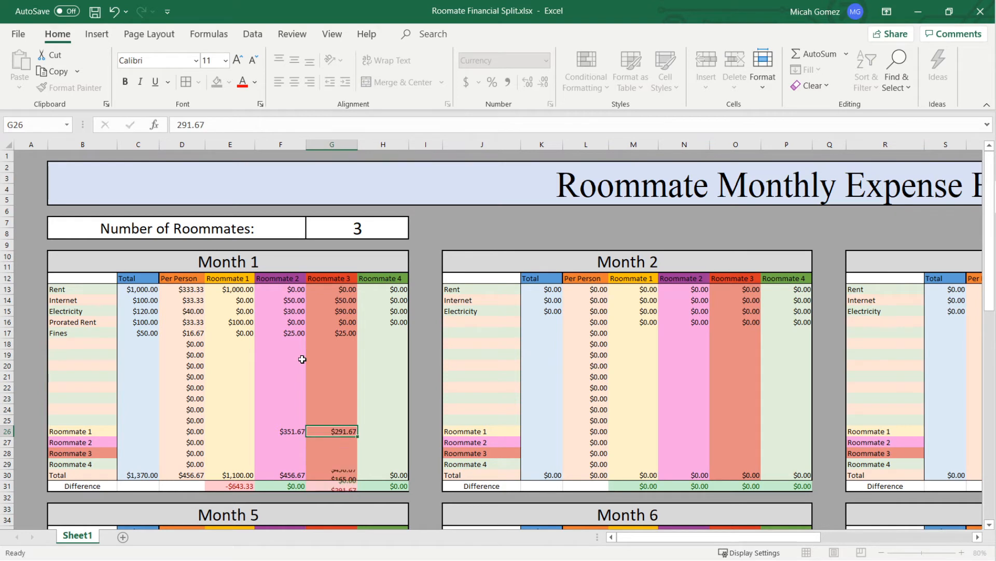
key("Left")
key("Left")
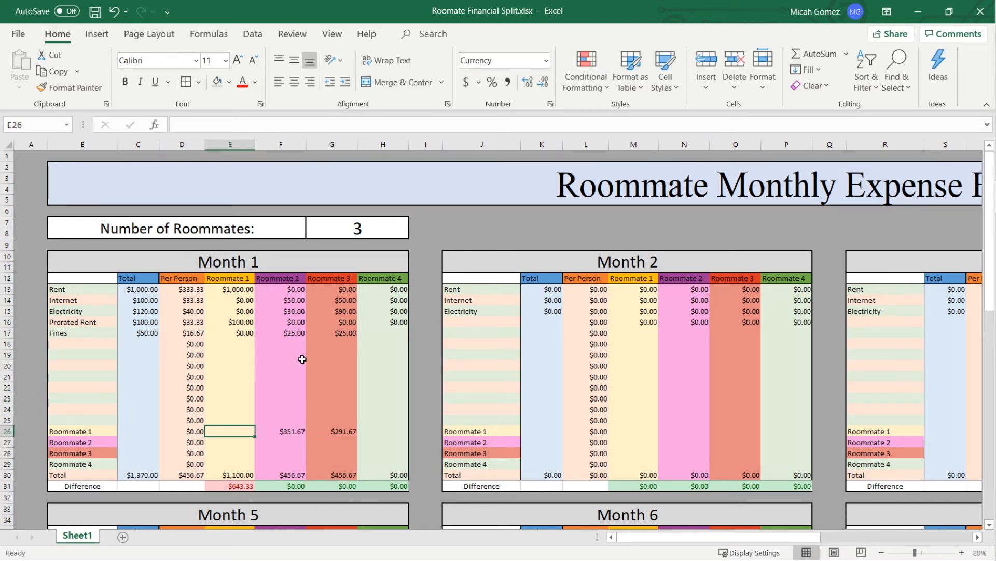
- Enter -351.67 in Roommate 1's column on the Roommate 2 row as the payment received from Roommate 2
key("Down")
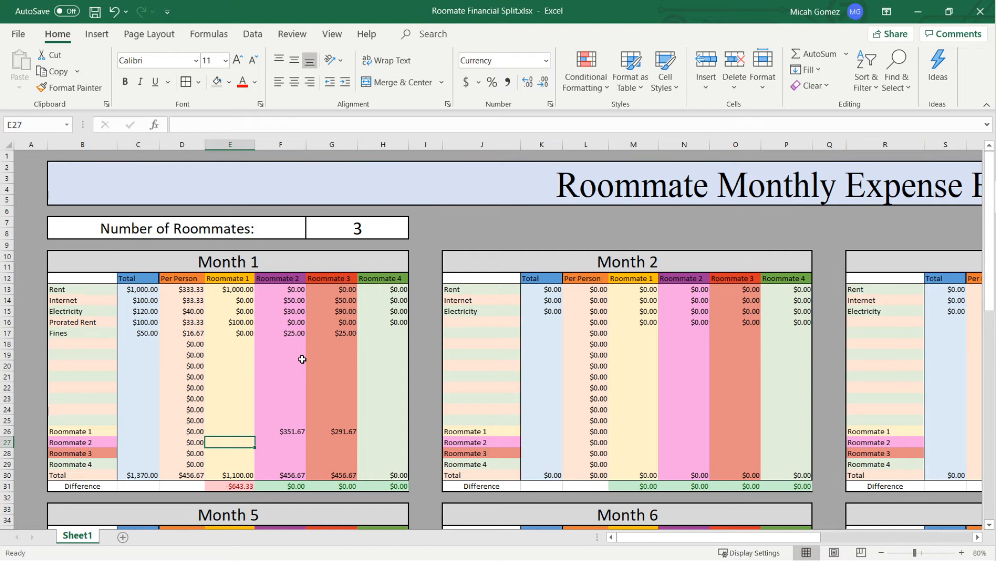
type("-351.67")
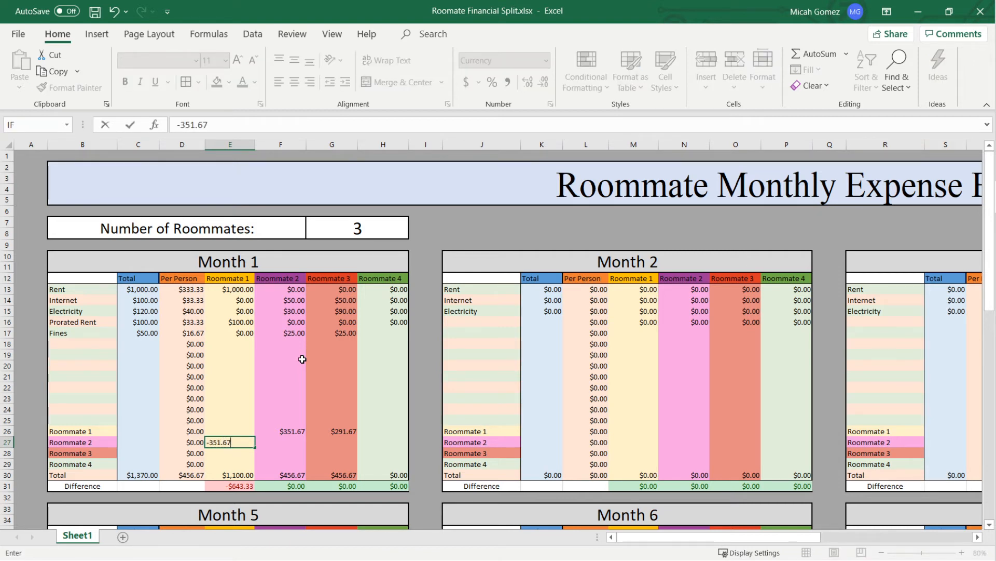
key("Return")
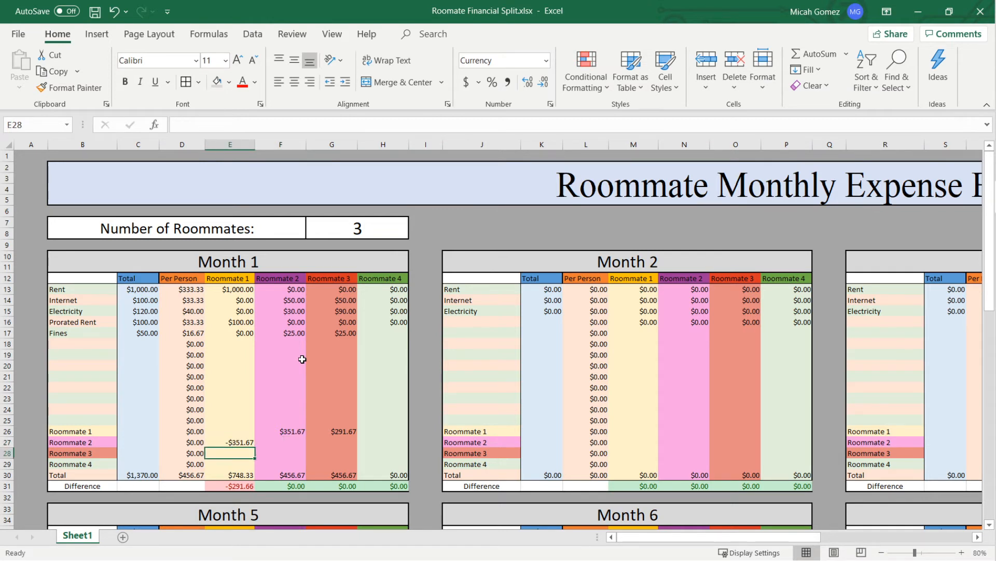
- Enter -291.67 in Roommate 1's column on the Roommate 3 row as the payment received from Roommate 3
type("-")
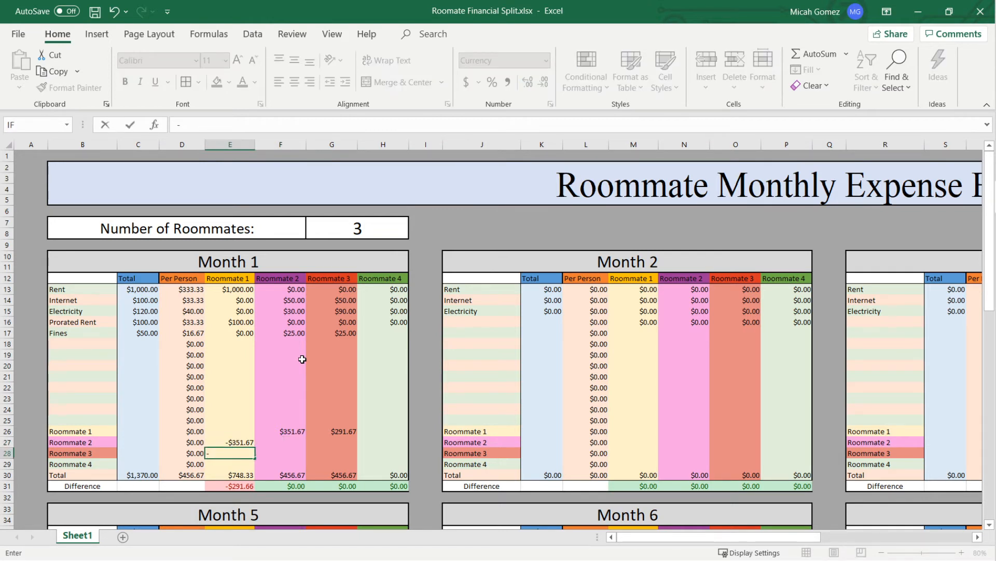
type("291.67")
key("Return")
- Review the Month 1 balancing payments between roommates and Roommate 1's resulting Difference cell
key("Down")
key("Up")
key("Up")
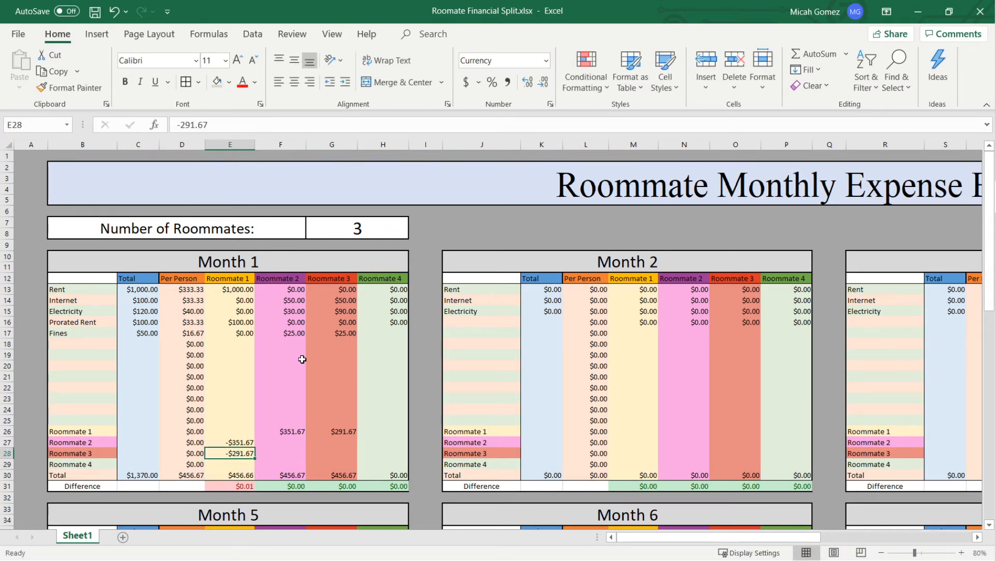
key("Up")
key("Right")
key("Right")
key("Up")
key("Left")
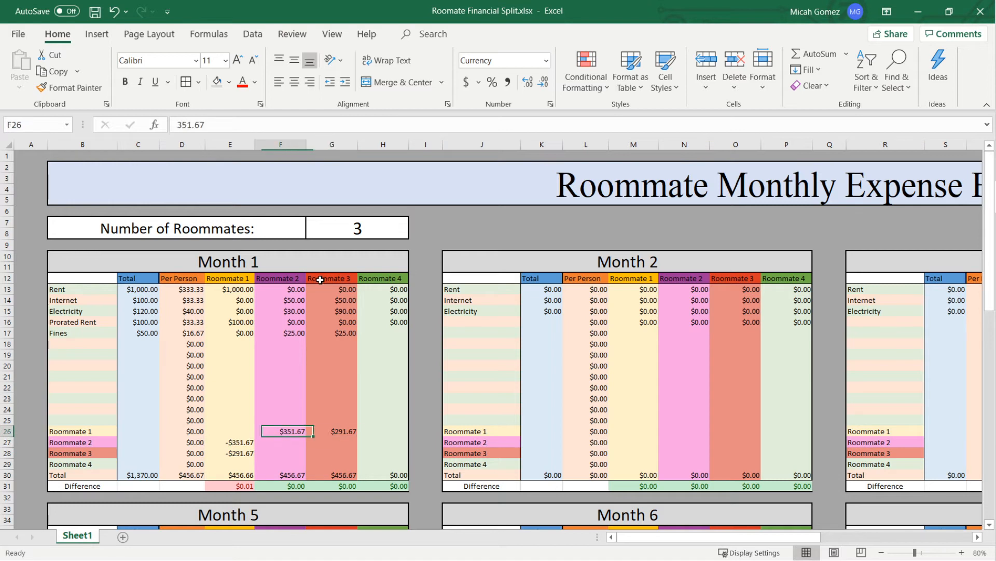
key("Down")
key("Left")
key("Down")
key("Down")
key("Down")
key("Down")
key("Up")
key("Up")
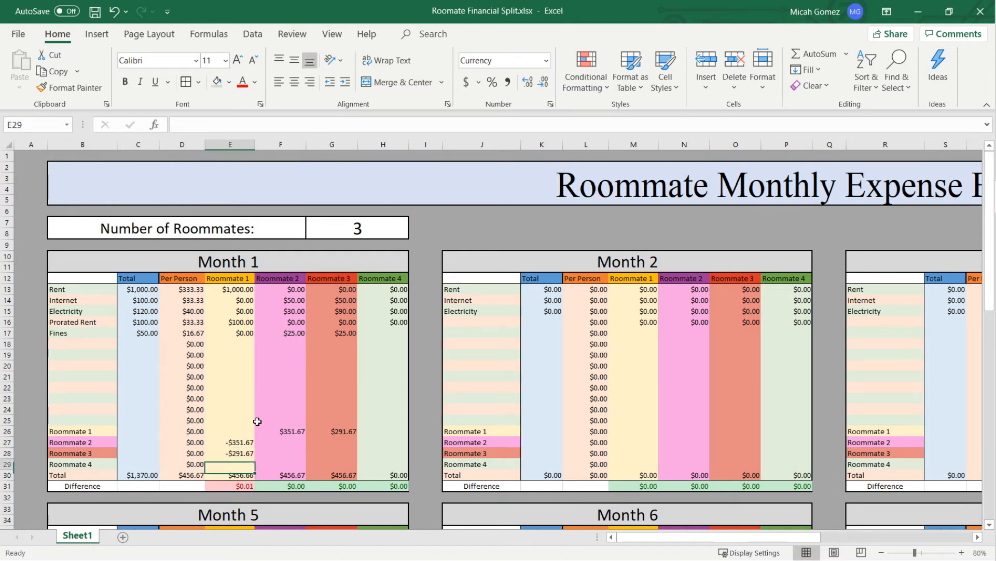
key("Down")
key("Down")
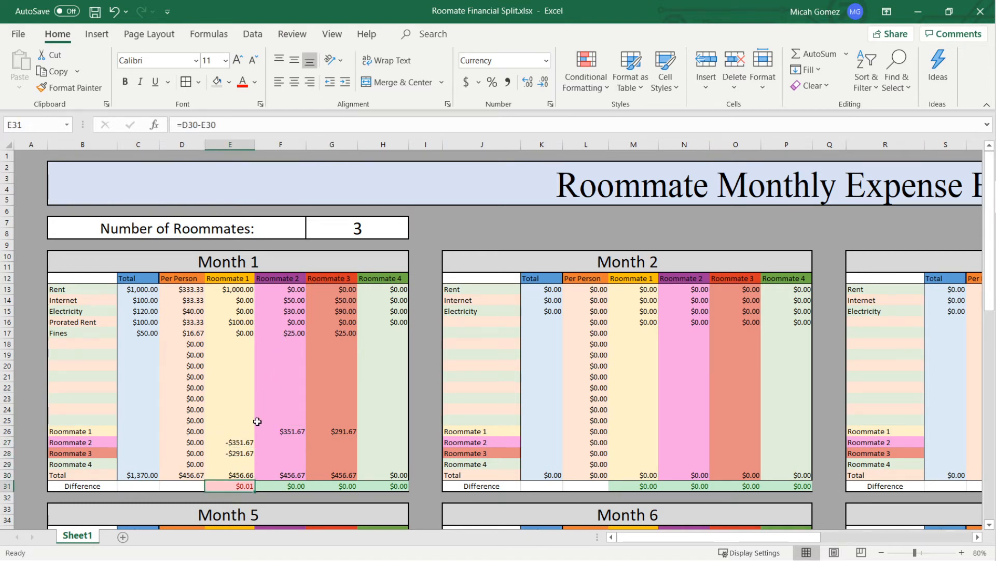
- Examine the Total and Difference cells of the three roommates in Month 1, including the formulas behind Roommate 1's values
key("Right")
key("Right")
key("Right")
key("Left")
key("Left")
key("Left")
key("Up")
key("Up")
left_click(249, 476)
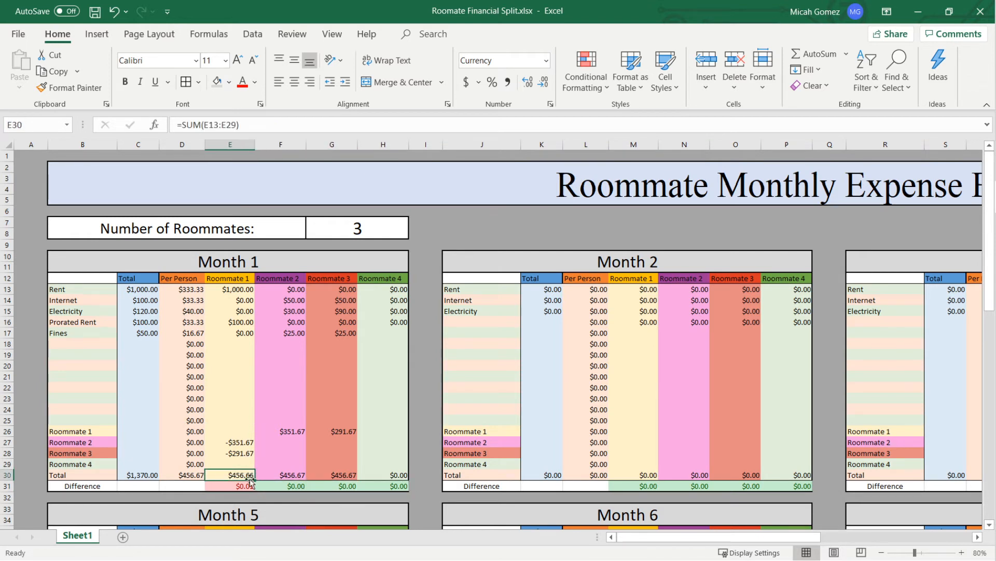
left_click(247, 485)
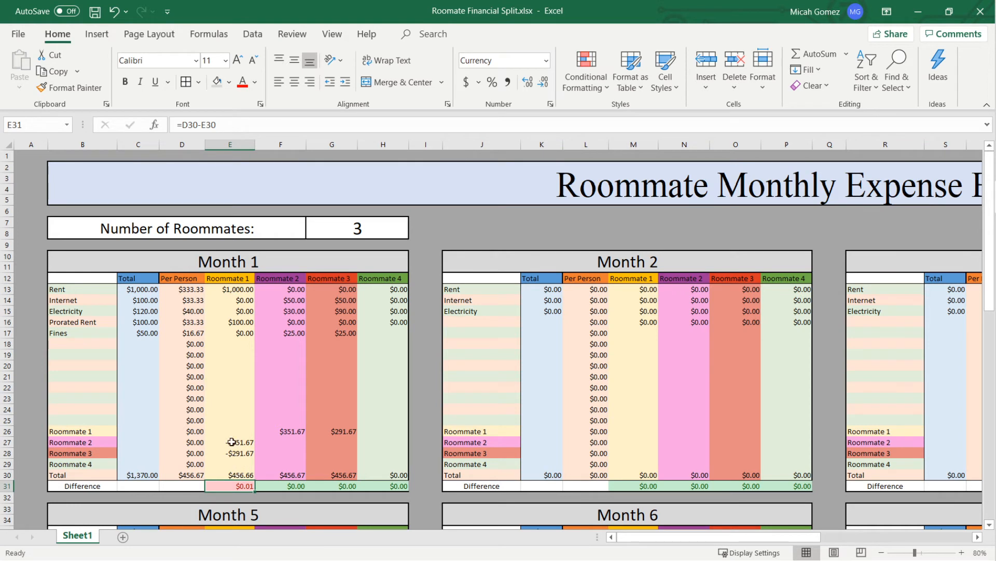
key("Right")
key("Right")
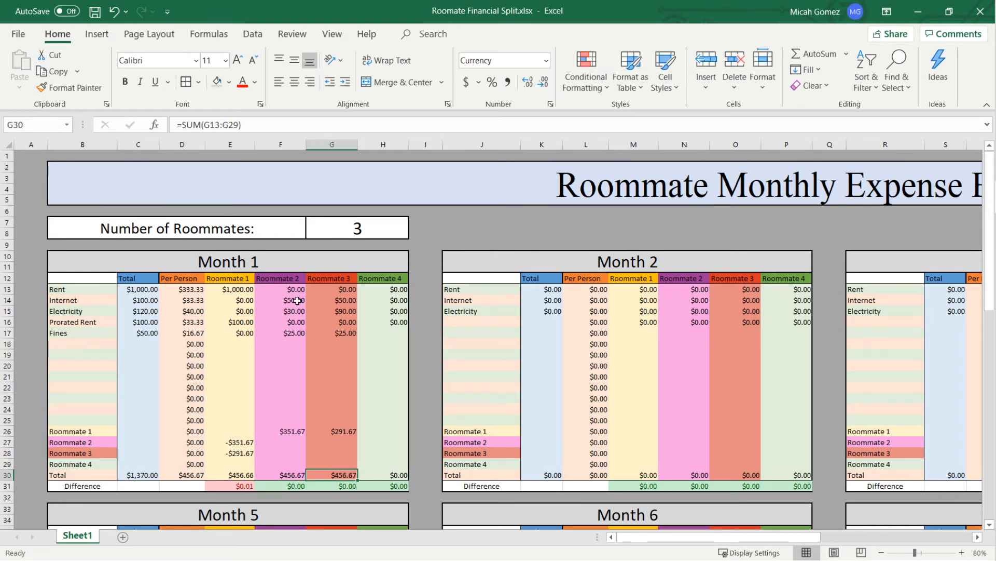
key("Up")
key("Up")
key("Up")
key("Up")
key("Up")
key("Up")
- Set the Number of Roommates to 4 and check Roommate 4's Difference cell in Month 1
left_click(349, 226)
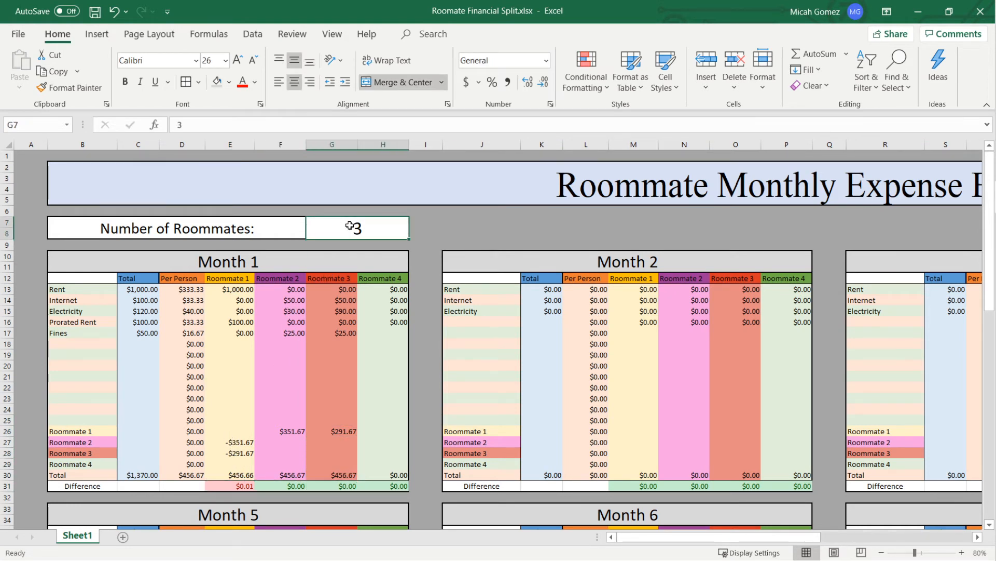
type("4")
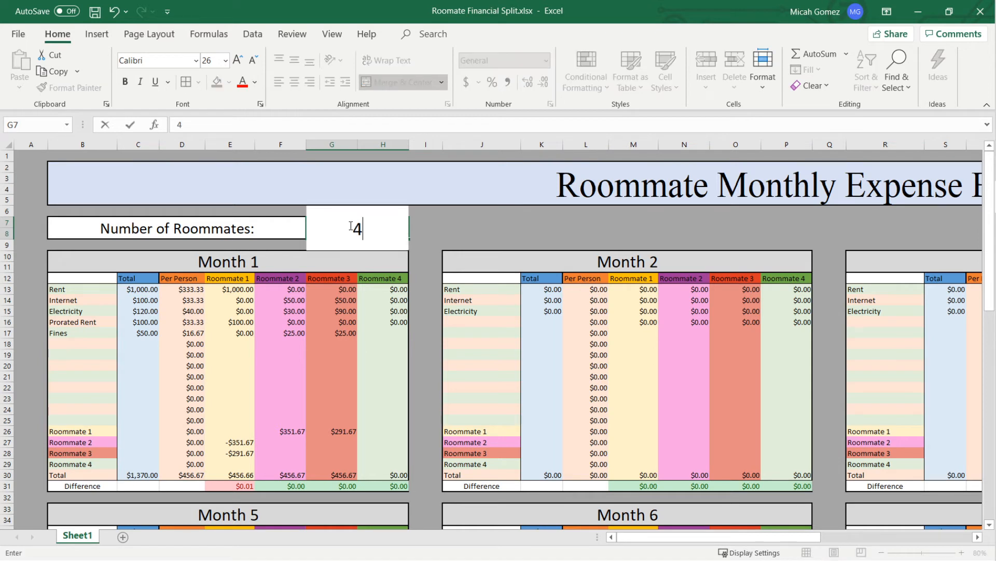
key("Return")
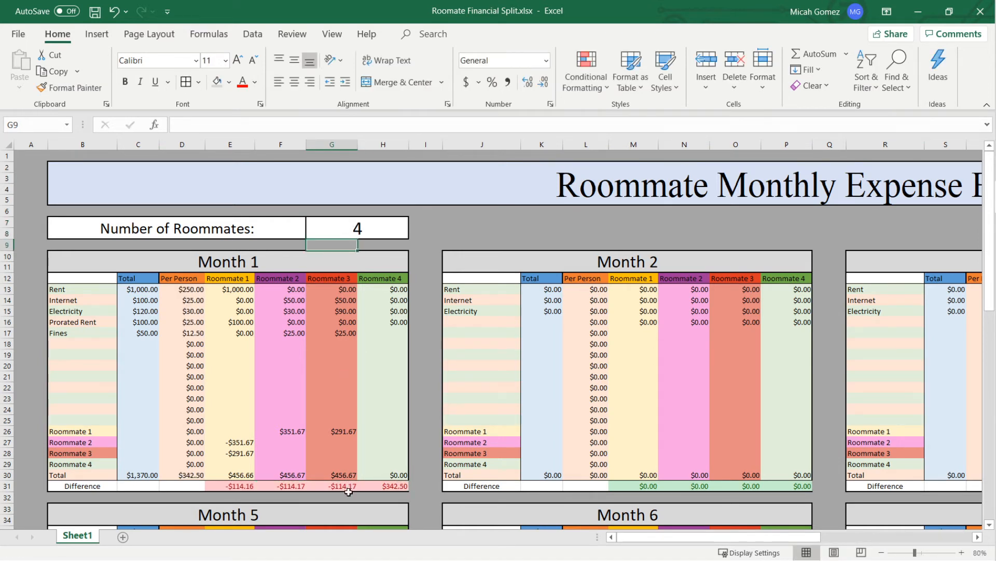
left_click(387, 484)
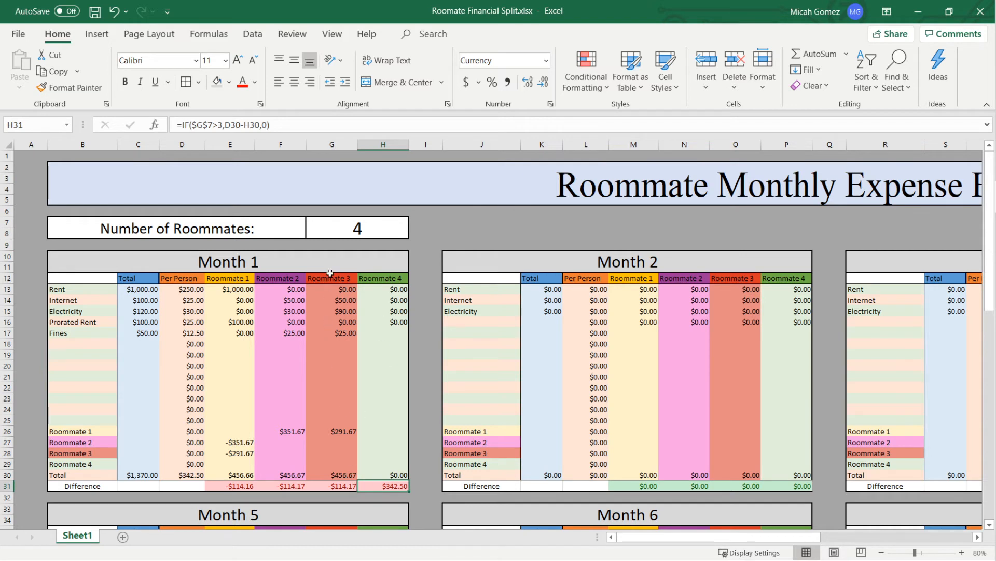
- Set the Number of Roommates back to 3
left_click(345, 229)
type("3")
key("Return")
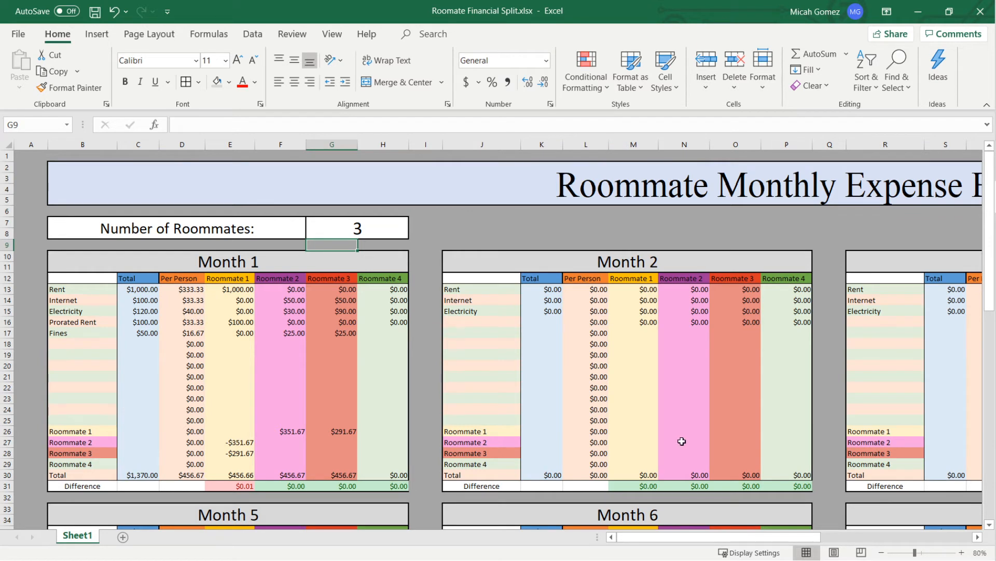
- Add an extra 30 to Month 1's Internet total by changing the cell to the formula =100+30
left_click(128, 289)
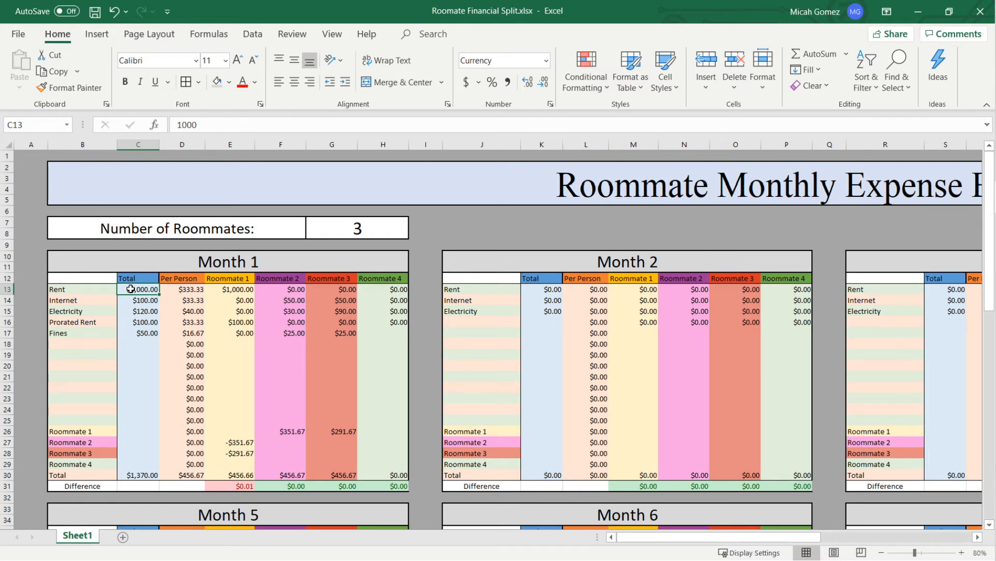
key("Down")
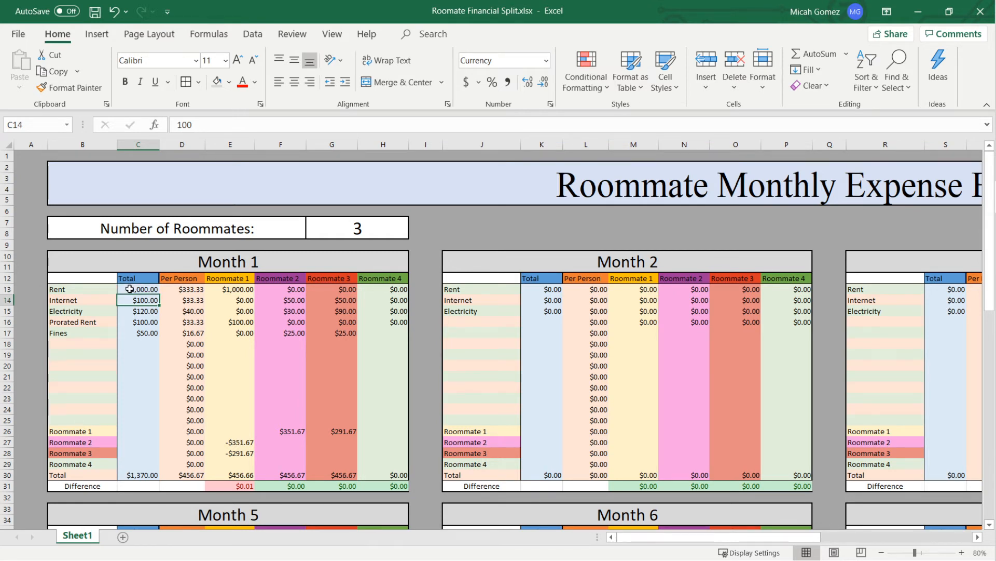
left_click(177, 125)
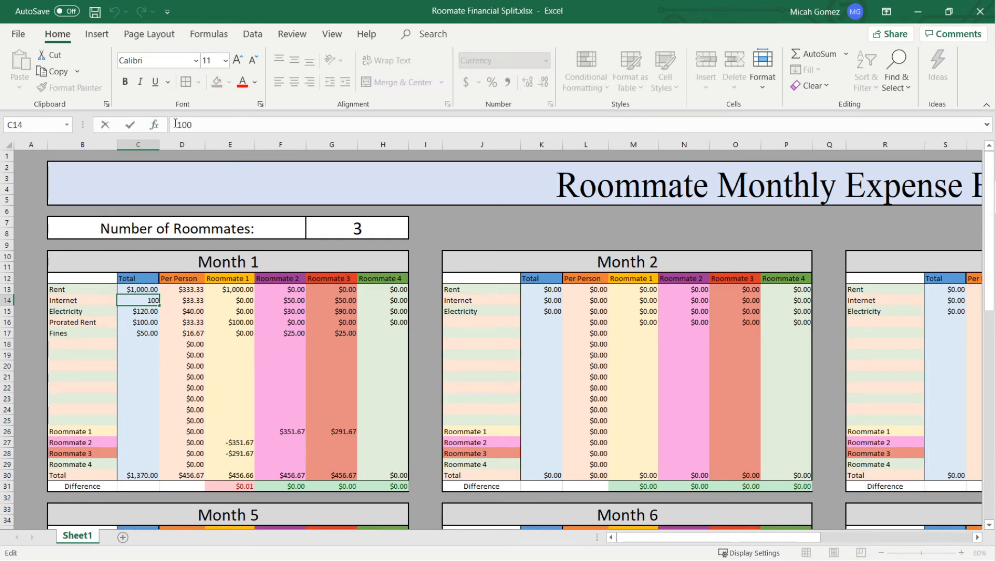
type("=")
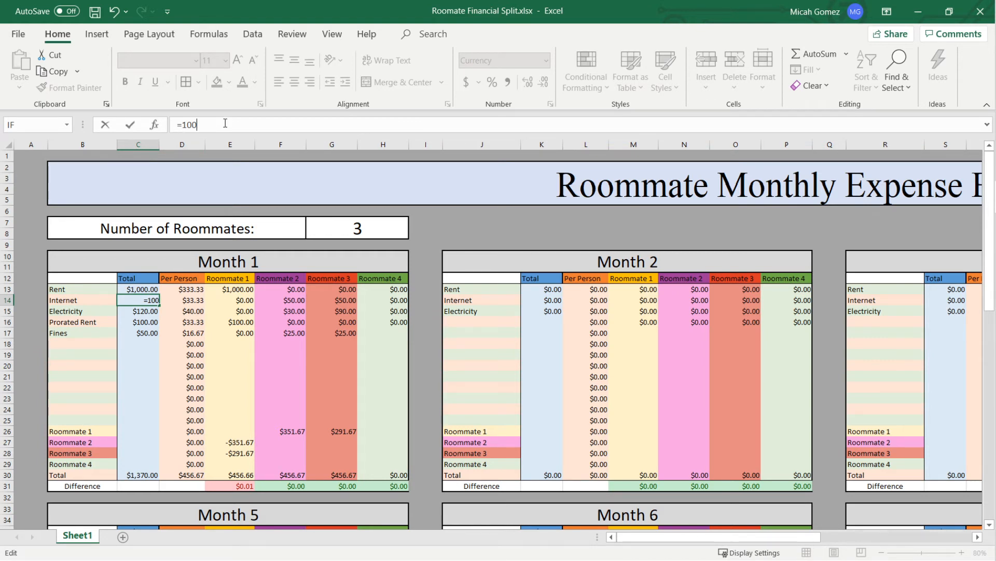
type("+30")
key("Return")
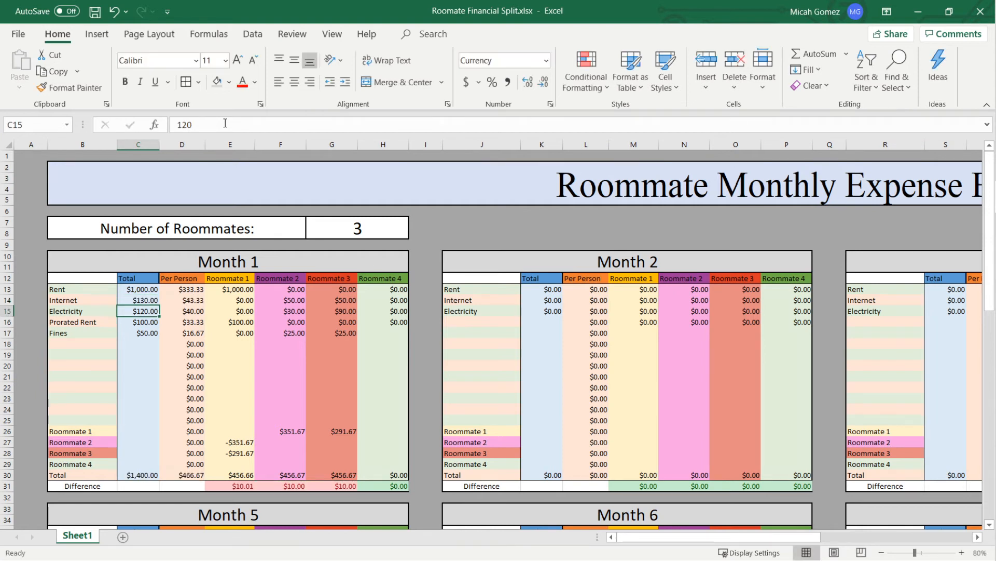
- Enter 50+30 as Roommate 2's Internet payment in Month 1
key("Down")
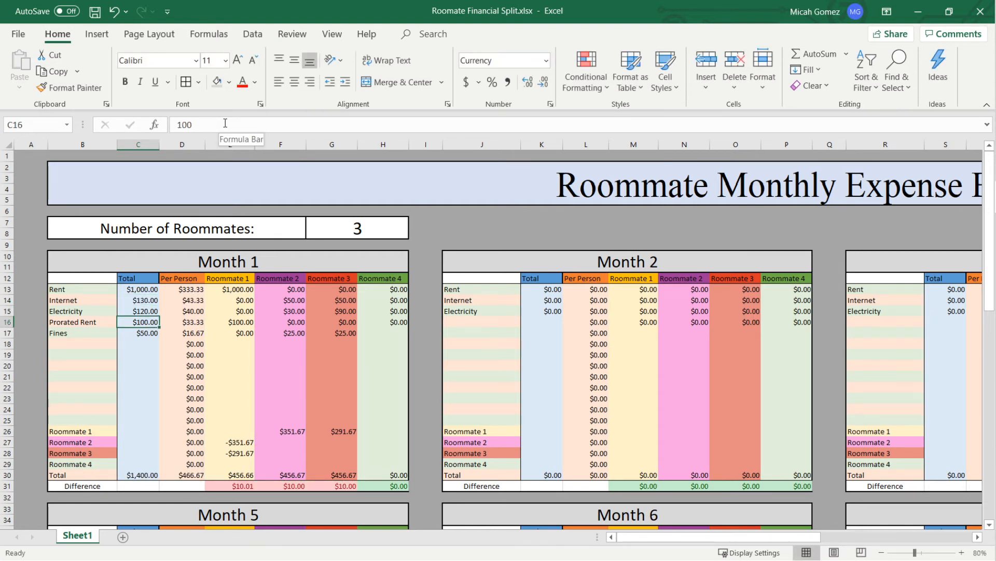
key("Right")
key("Right")
key("Down")
key("Down")
key("Down")
key("Down")
key("Down")
key("Down")
key("Down")
key("Up")
key("Up")
key("Up")
key("Up")
key("Up")
key("Up")
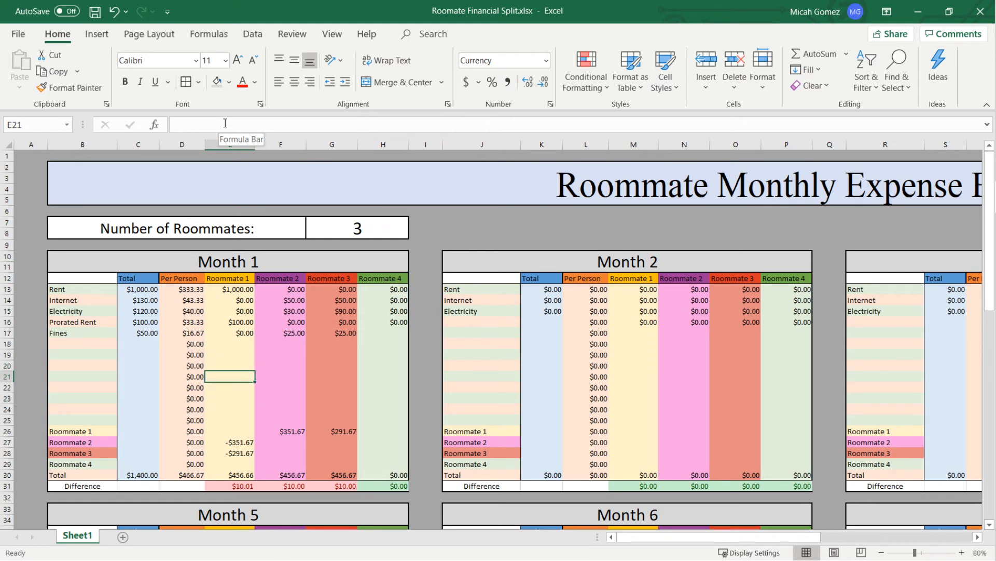
key("Right")
key("Up")
key("Up")
key("Up")
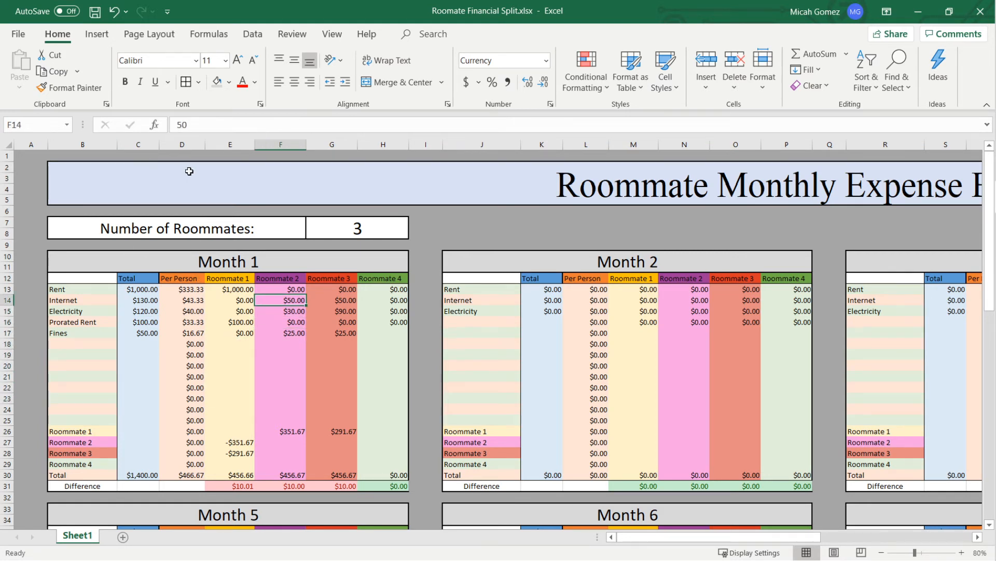
left_click(228, 125)
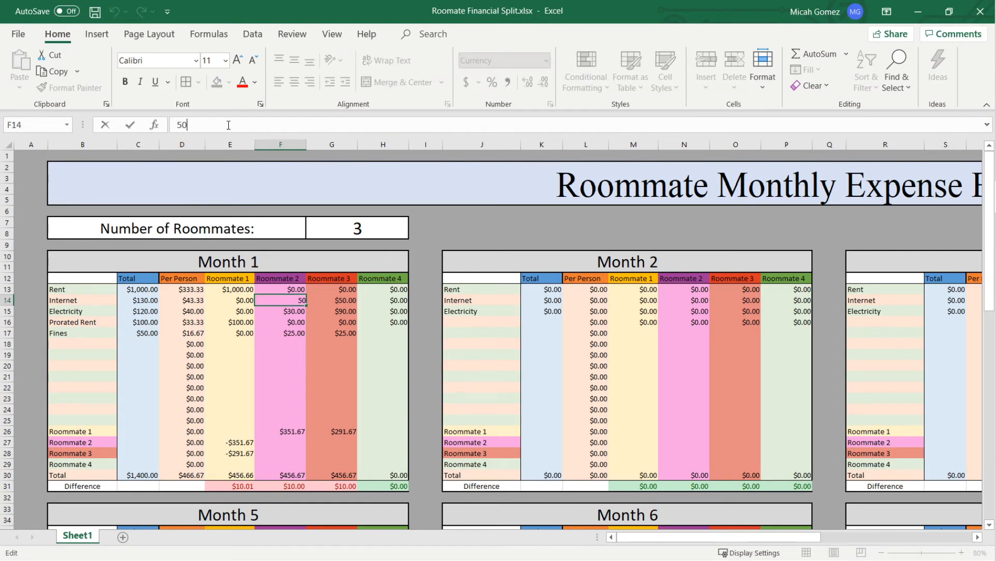
type("+30")
key("Return")
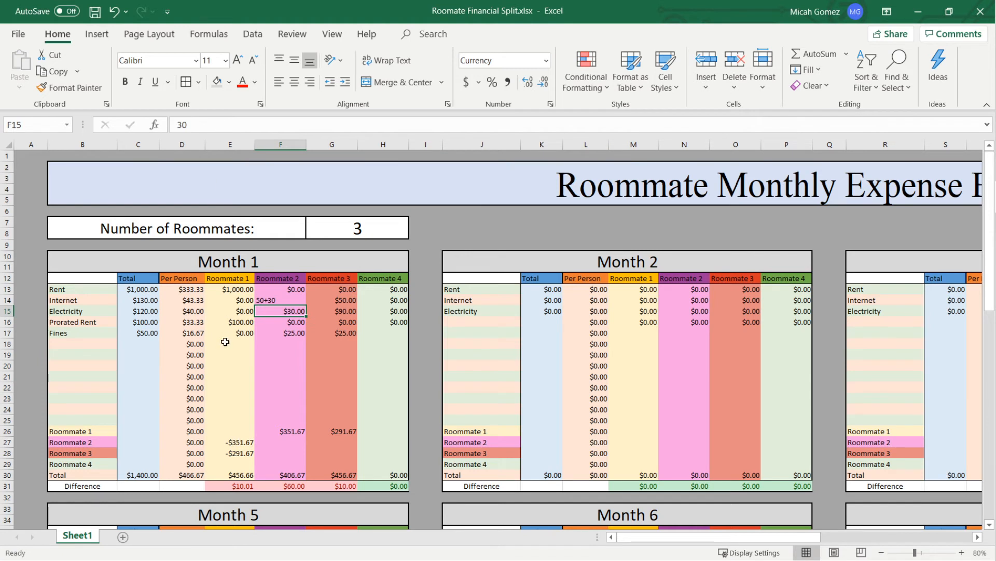
- Turn Roommate 2's Month 1 Internet entry into the calculating formula =50+30
key("Up")
left_click(178, 125)
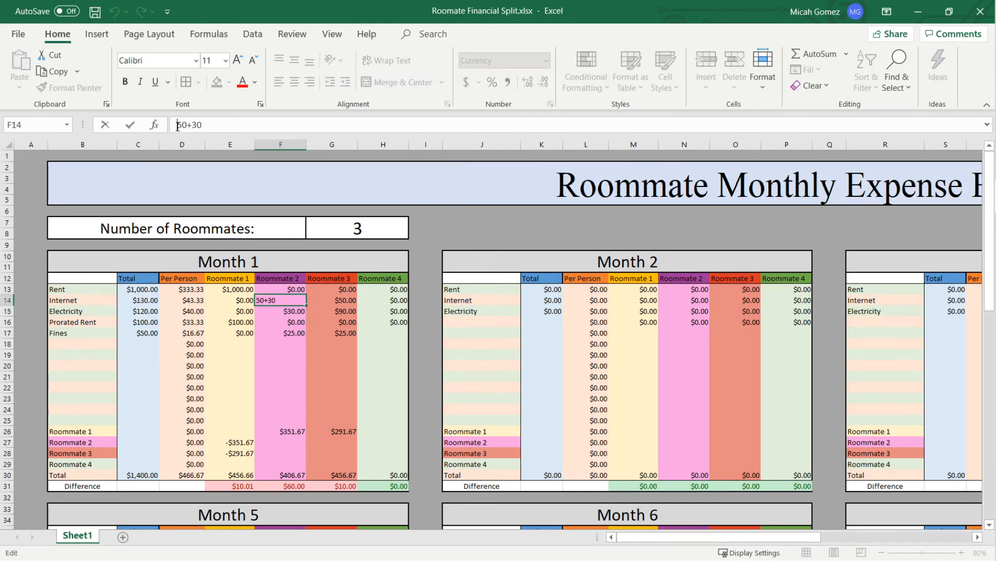
type("=")
key("Return")
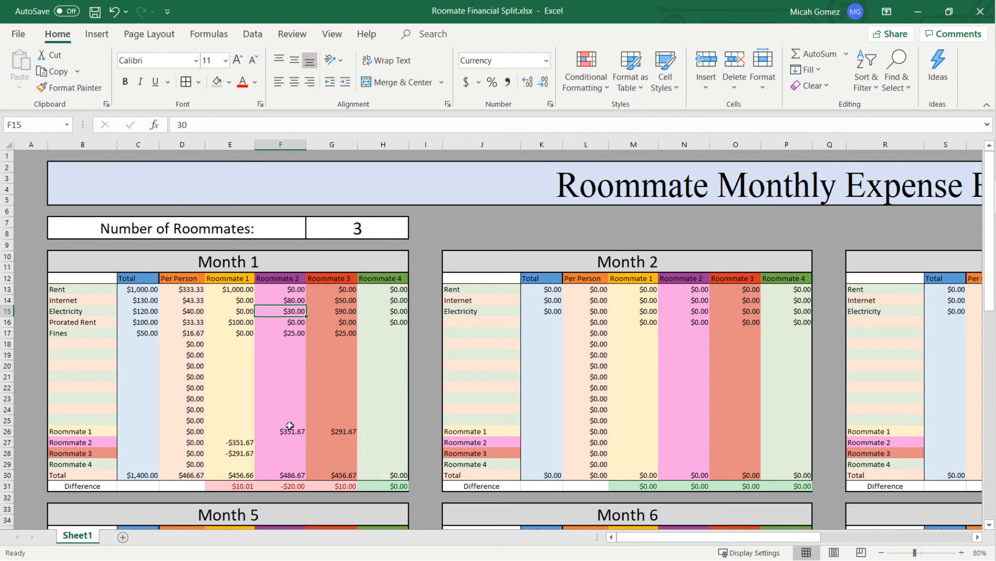
left_click(294, 299)
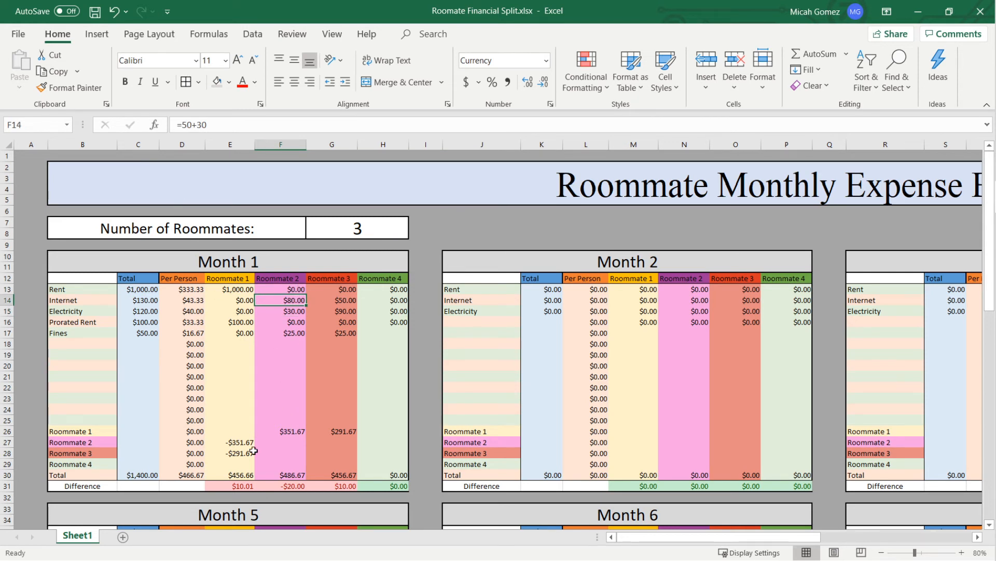
- Record a payment of 10 from Roommate 3 to Roommate 2 in Month 1's Roommate 2 row
left_click(337, 442)
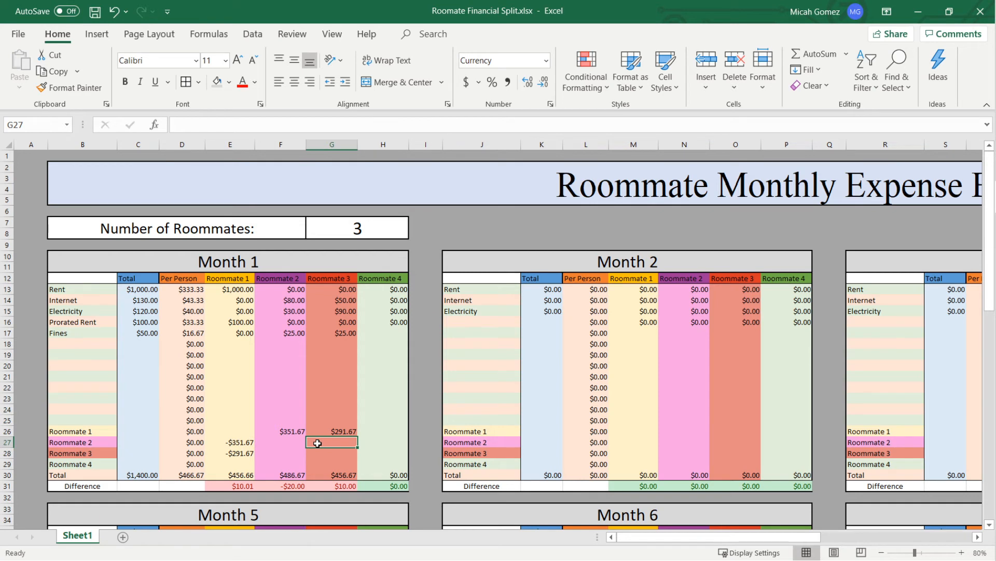
type("10")
key("Left")
key("Left")
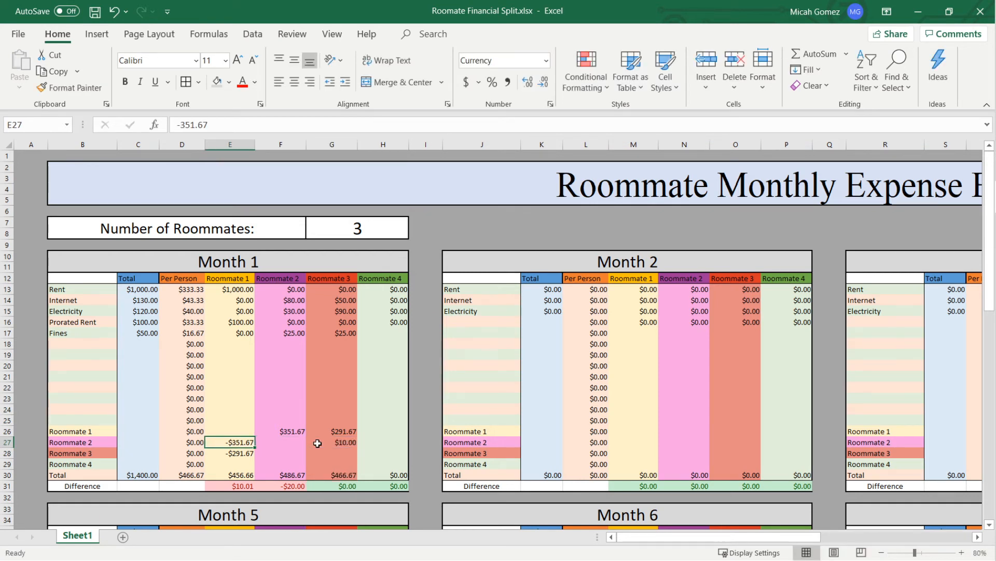
- Reduce the amount Roommate 1 receives on Month 1's Roommate 2 row with the formula =-351.67+10
left_click(247, 125)
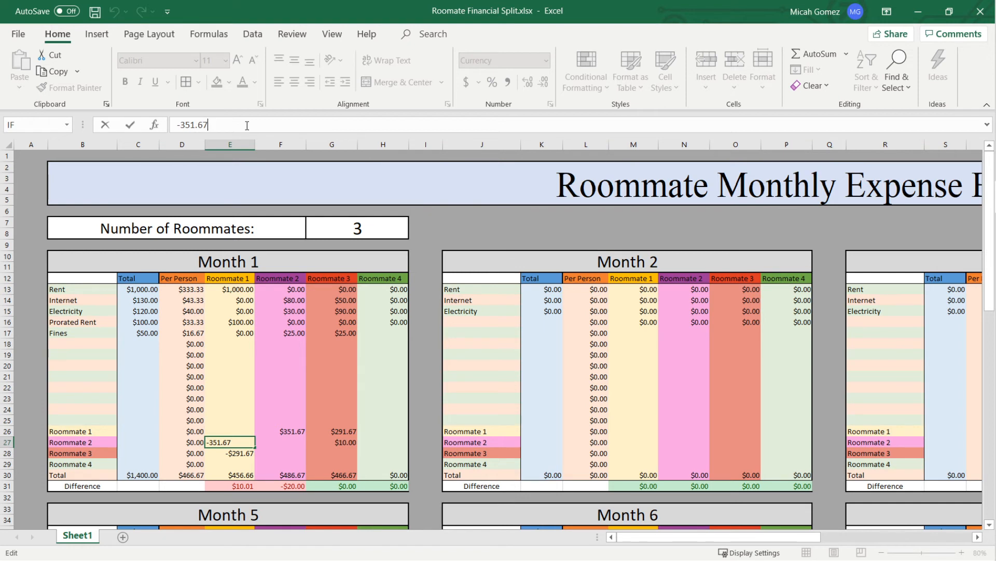
type("+10")
key("shift+Tab")
key("Tab")
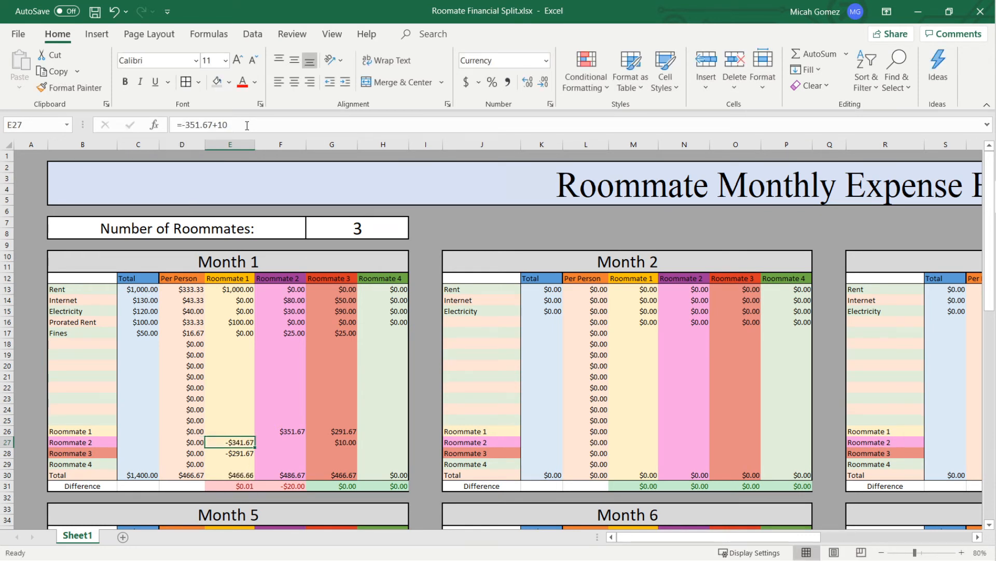
- Review the formula in Roommate 1's column on Month 1's Roommate 2 row
key("F2")
key("Left")
key("Left")
key("Left")
key("Left")
key("Left")
key("Left")
key("Left")
key("Left")
key("Left")
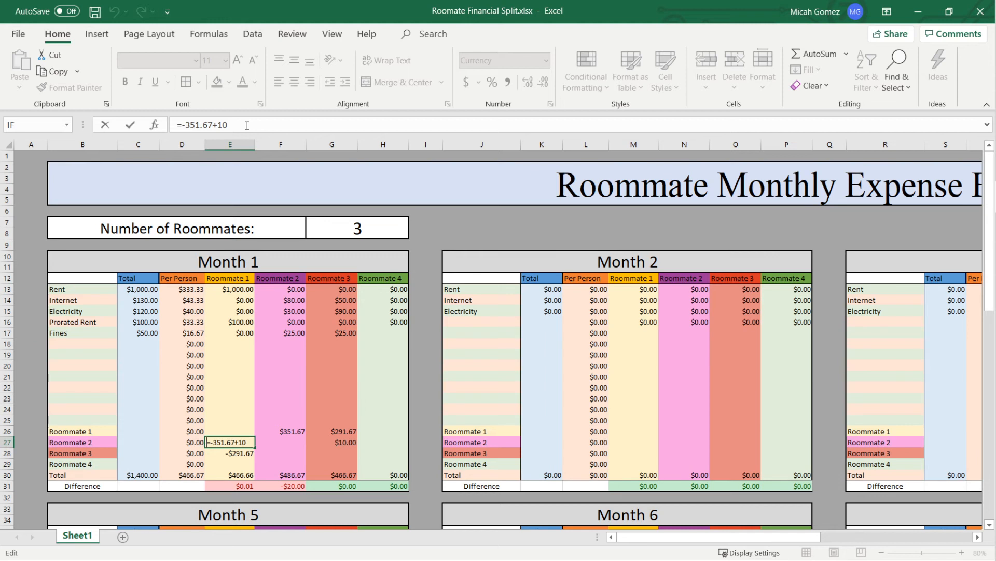
key("Return")
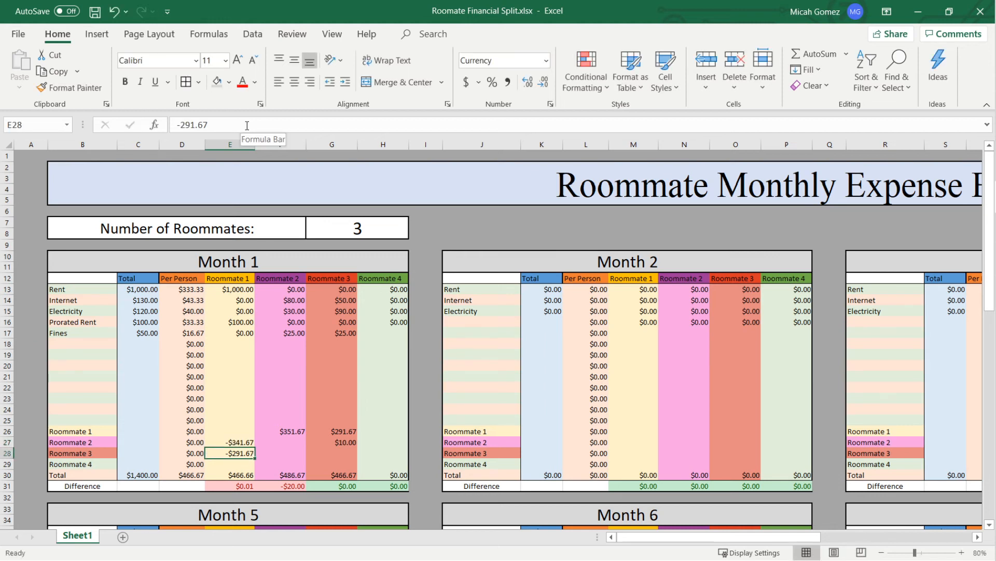
- Change Roommate 2's payment to Roommate 1 in Month 1's Roommate 1 row to =351.67-10
key("Up")
key("Right")
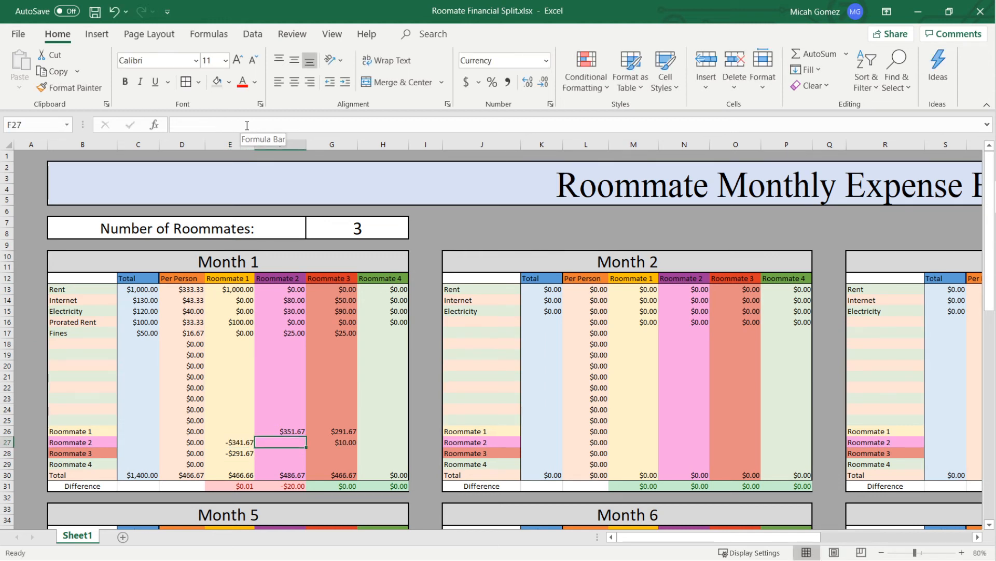
key("Up")
left_click(239, 123)
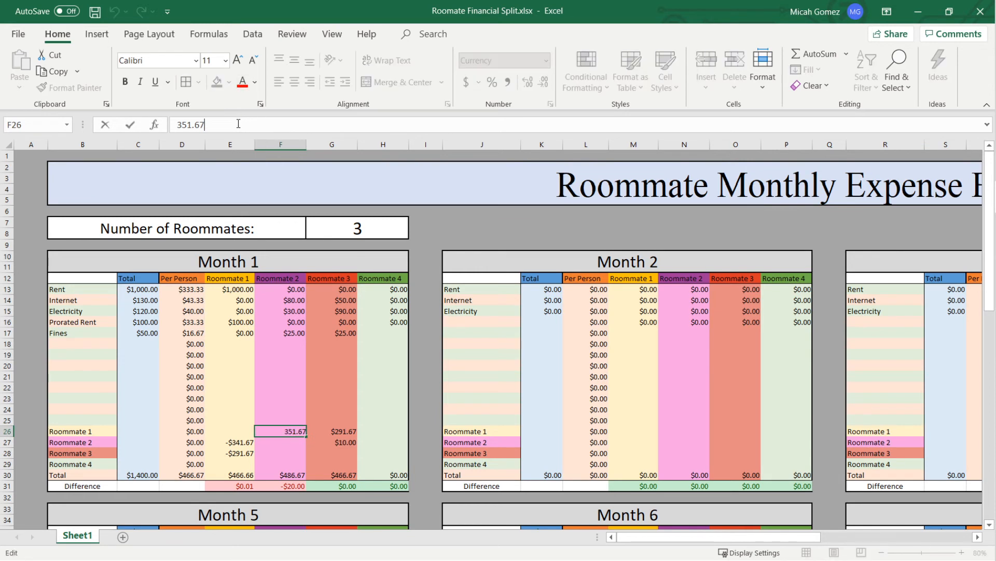
type("-")
left_click(177, 124)
type("=")
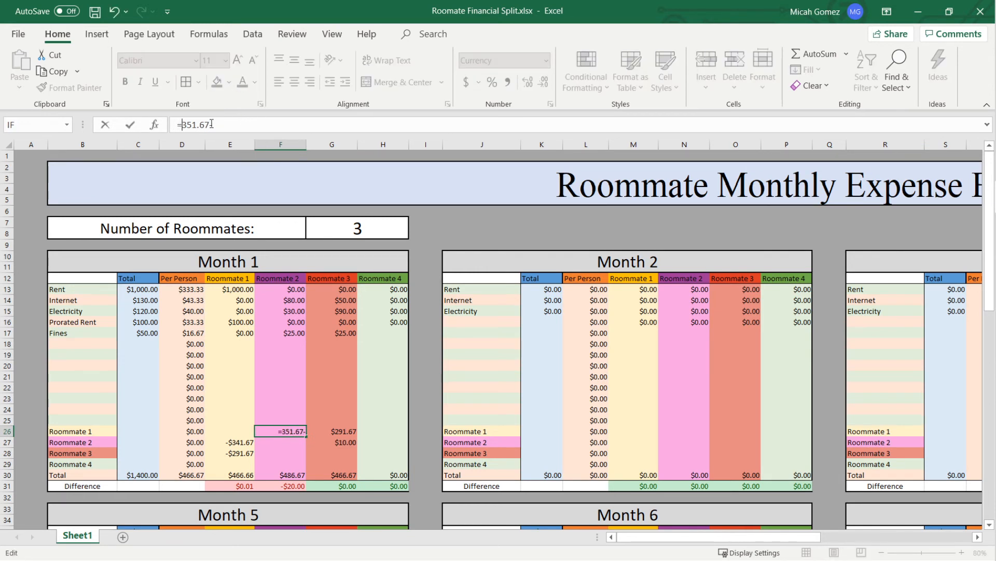
left_click(221, 124)
type("10")
key("Return")
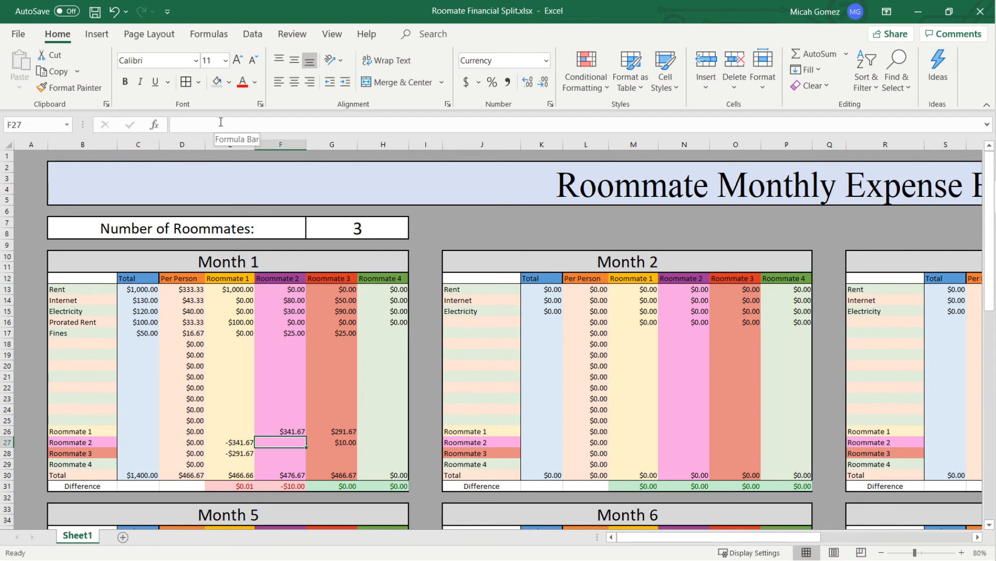
type("10")
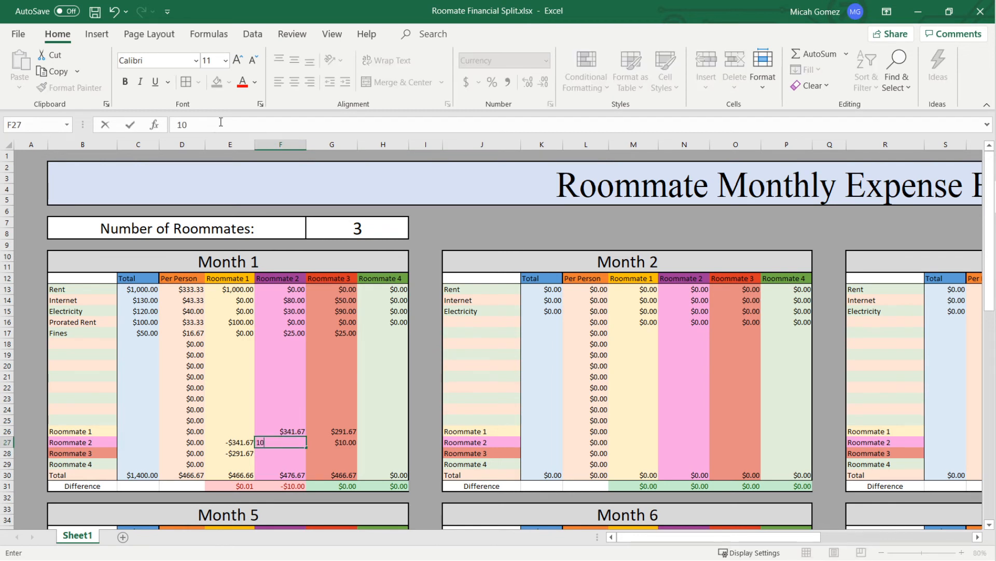
key("BackSpace")
key("BackSpace")
type("-10")
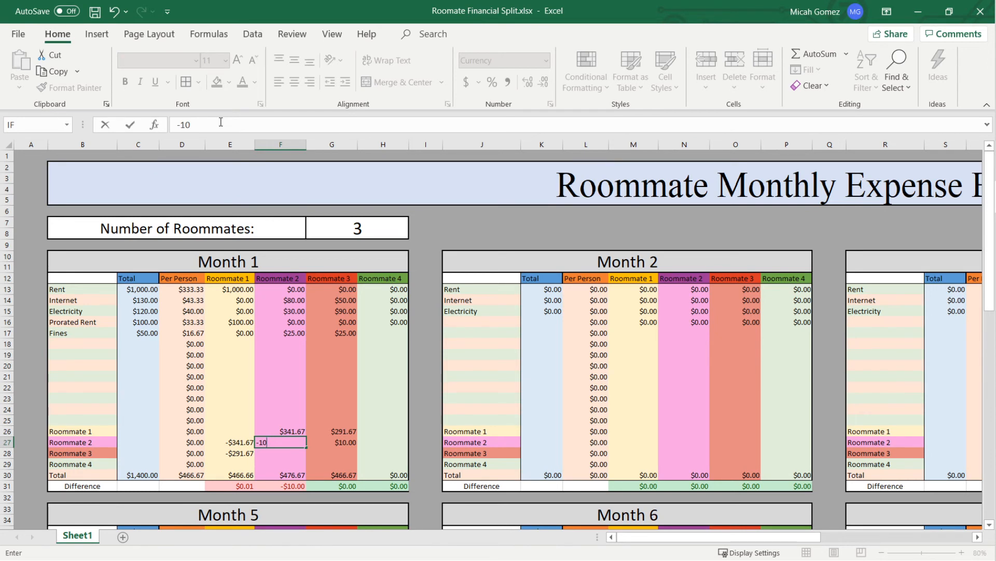
key("BackSpace")
key("BackSpace")
key("BackSpace")
- Enter -10 in Roommate 2's column on Month 1's Roommate 3 row as the payment received from Roommate 3
key("Return")
type("-")
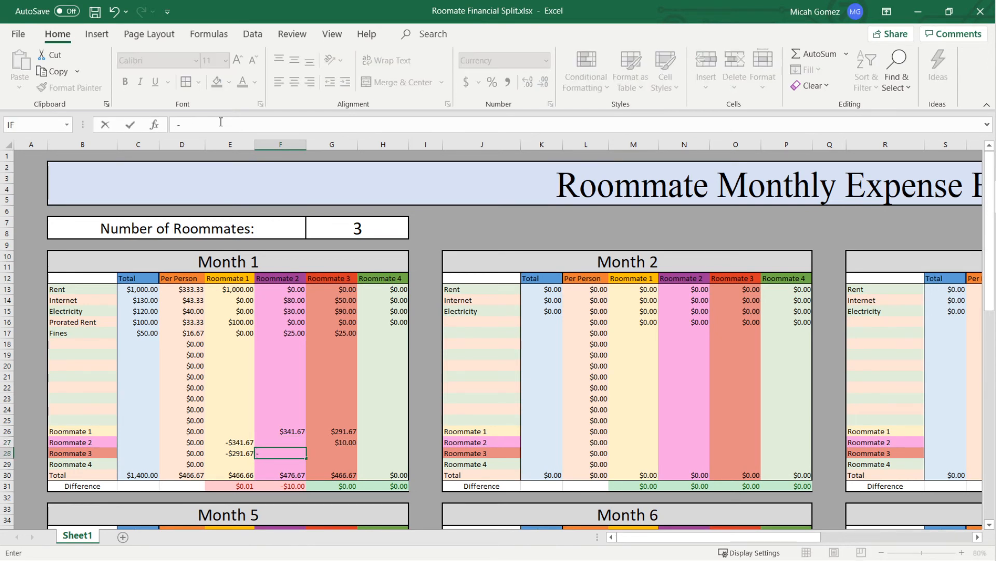
type("$10")
key("Return")
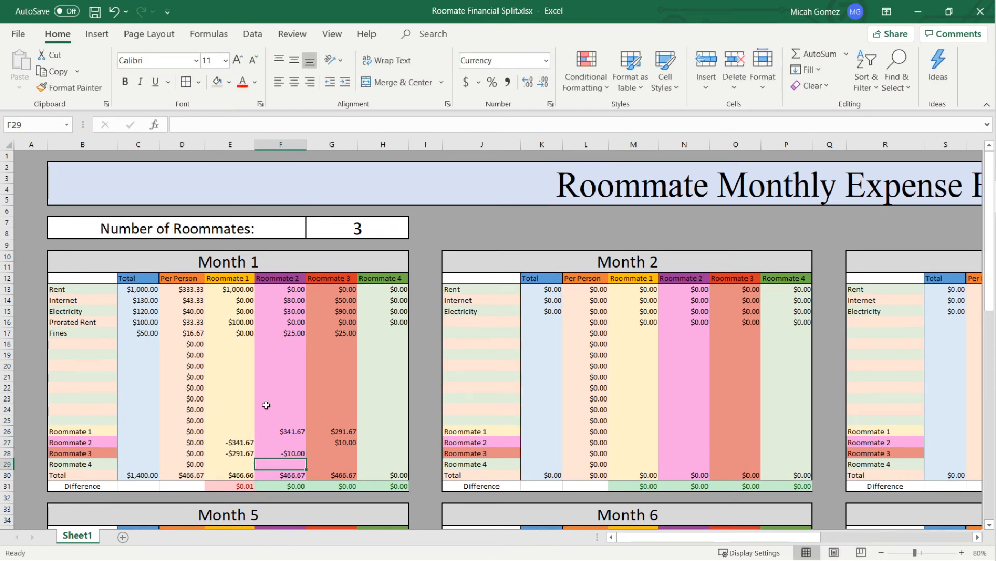
- Clear the settlement amounts between the roommates in Month 1's Roommate 1, Roommate 2 and Roommate 3 rows
left_click(239, 442)
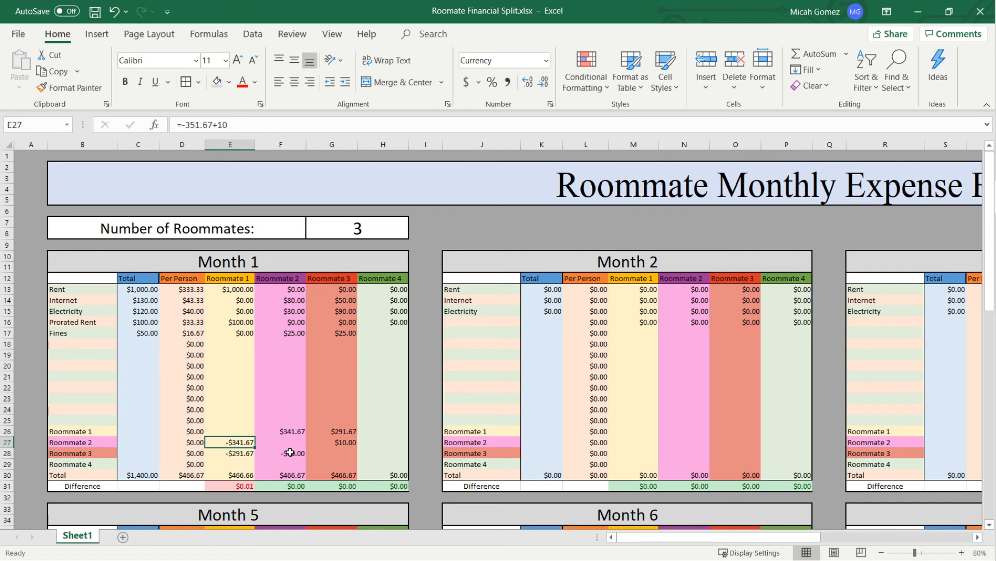
key("ctrl+z")
key("ctrl+z")
key("ctrl+z")
key("ctrl+z")
key("ctrl+z")
key("ctrl+z")
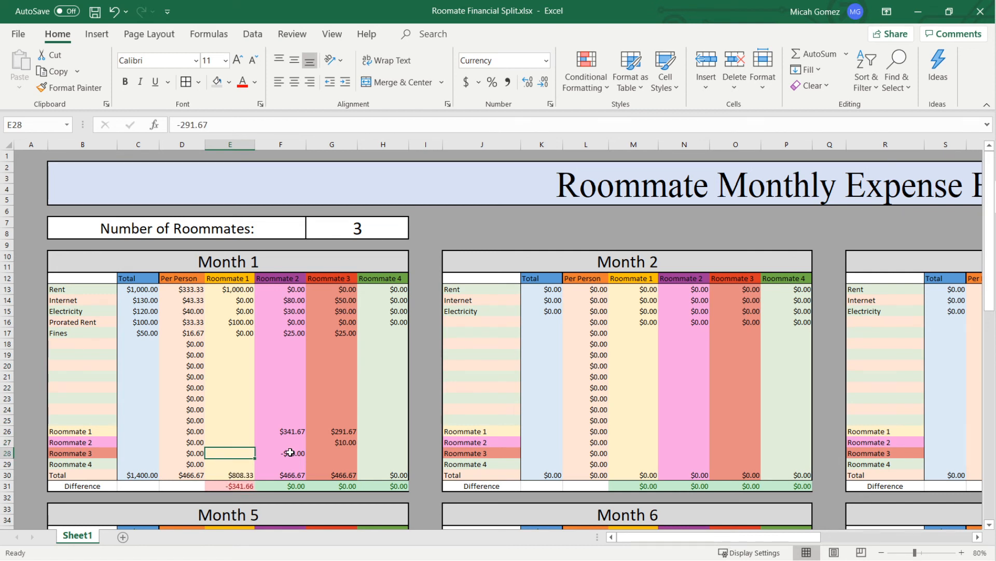
key("ctrl+z")
key("Up")
key("Up")
key("Up")
key("Up")
key("Up")
key("Up")
key("Up")
key("Up")
key("Up")
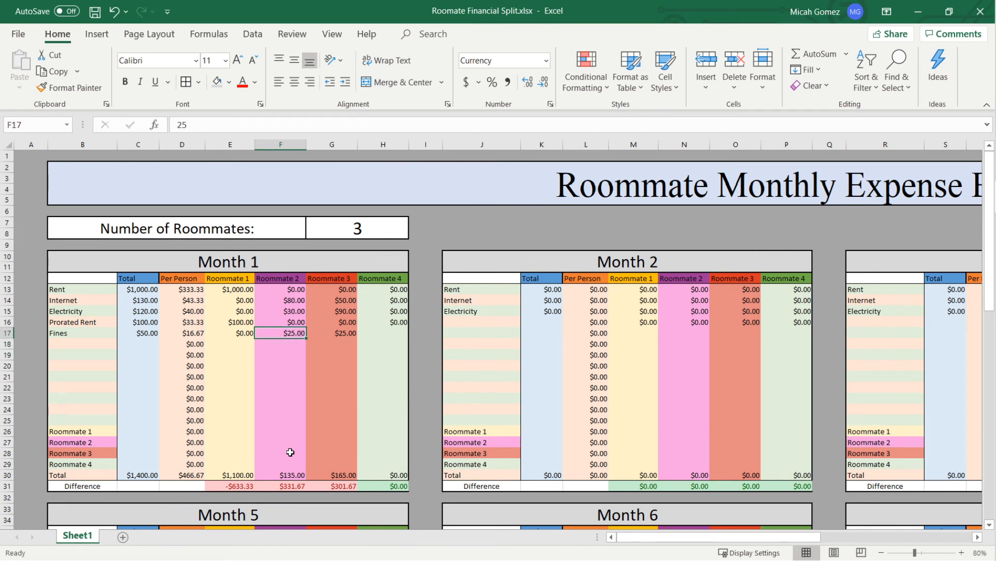
- Clear the Fines row in Month 1, including its label, total and roommate amounts
key("ctrl+z")
key("ctrl+z")
key("ctrl+z")
key("ctrl+z")
key("ctrl+z")
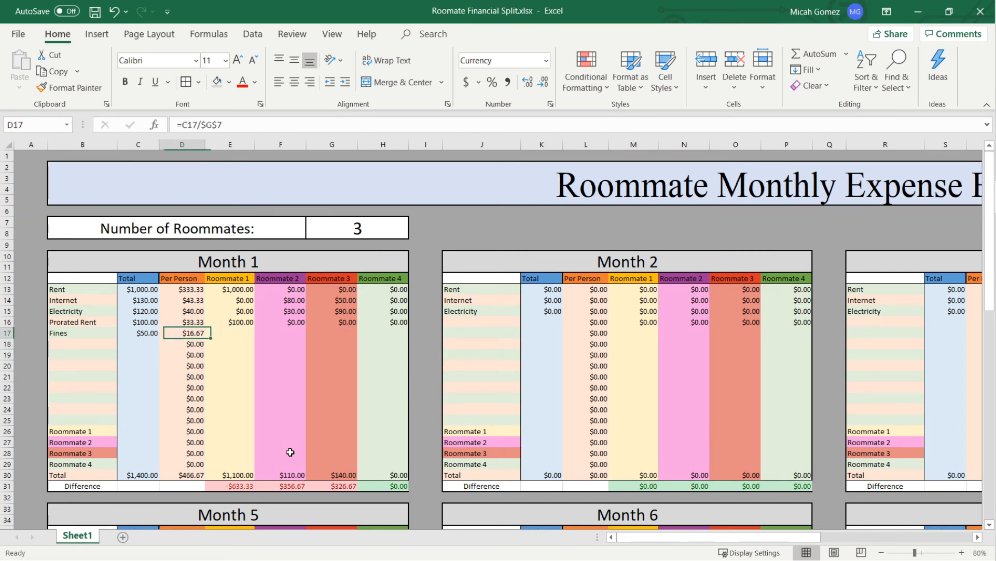
key("ctrl+z")
key("ctrl+z")
key("ctrl+z")
key("ctrl+z")
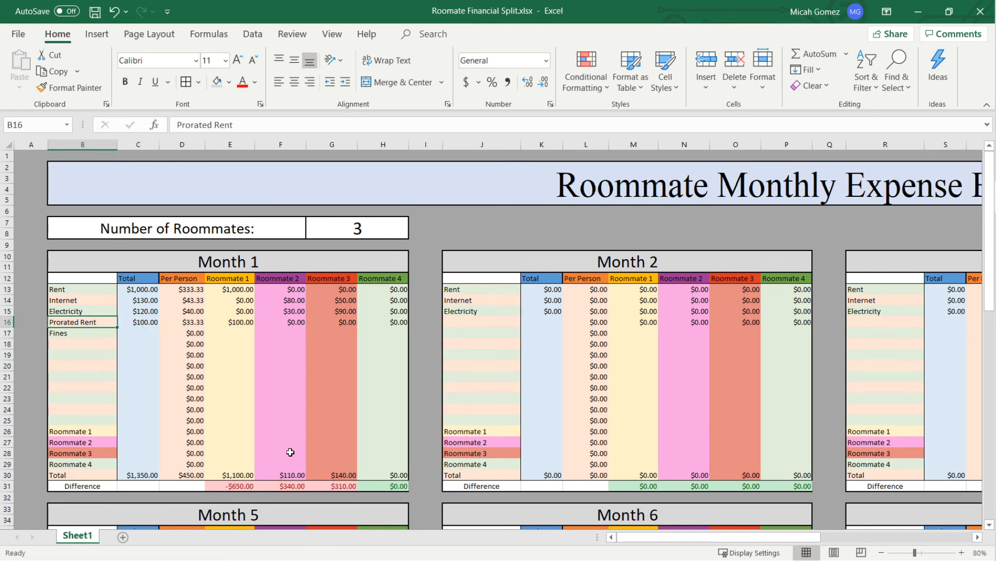
- Reset Month 1's totals for Rent, Internet, Electricity and Prorated Rent to 0
key("ctrl+z")
key("ctrl+z")
key("ctrl+z")
key("ctrl+z")
key("ctrl+z")
key("ctrl+z")
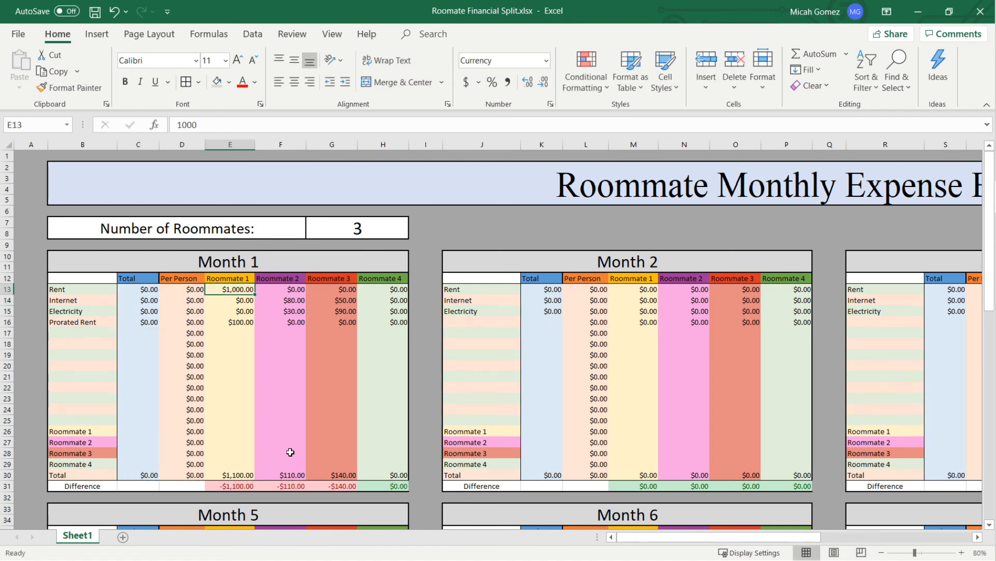
- Reset the amounts paid by Roommates 1, 2 and 3 in Month 1's expense rows to 0
key("ctrl+z")
key("ctrl+z")
key("ctrl+z")
key("ctrl+z")
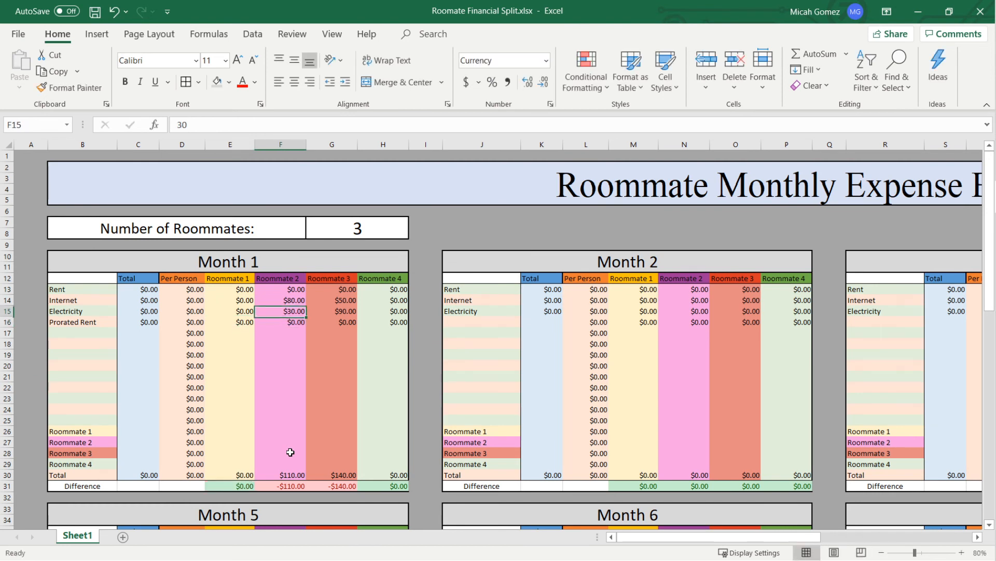
type("0")
key("Up")
type("0")
key("Right")
type("0")
key("Down")
type("0")
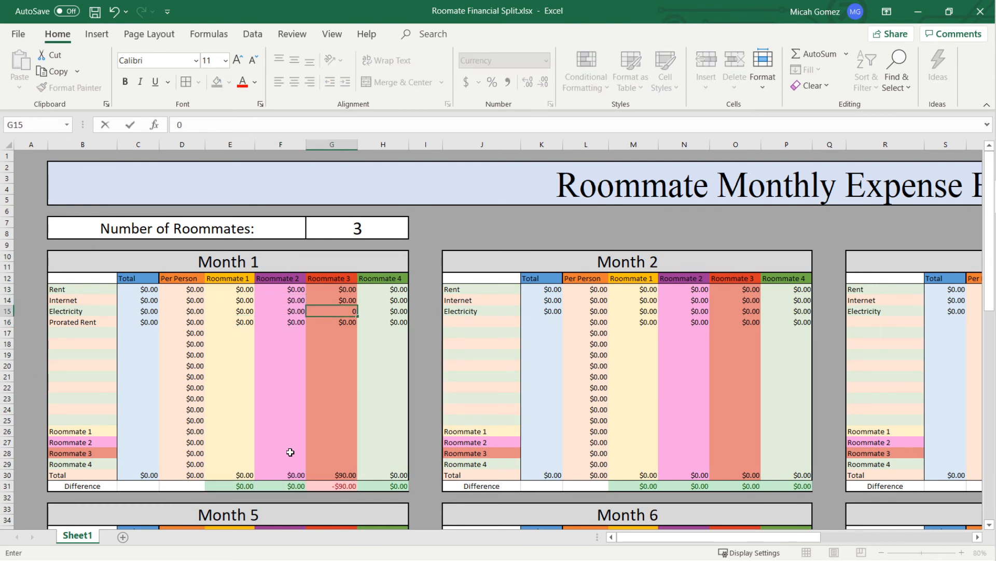
key("Down")
key("Down")
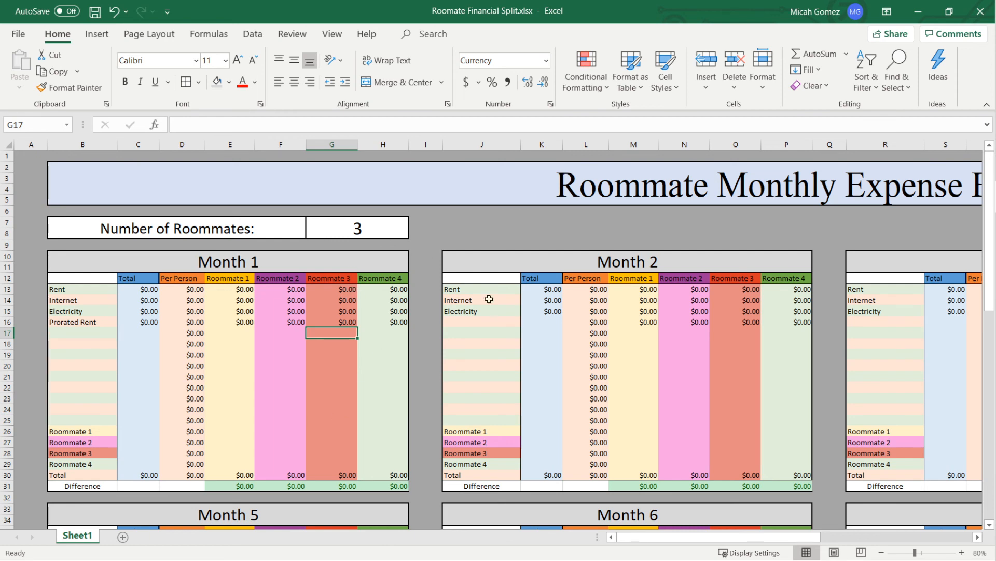
- Zoom the sheet out to 40% and look over all twelve monthly tables
left_click(882, 552)
left_click(882, 553)
left_click(881, 552)
left_click(882, 552)
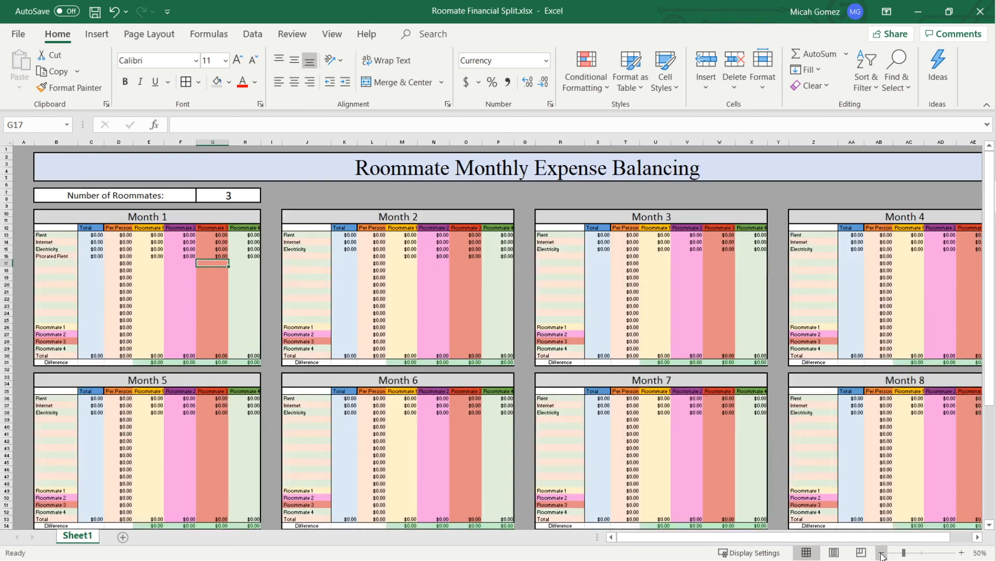
left_click(881, 552)
scroll(620, 454, "down", 7)
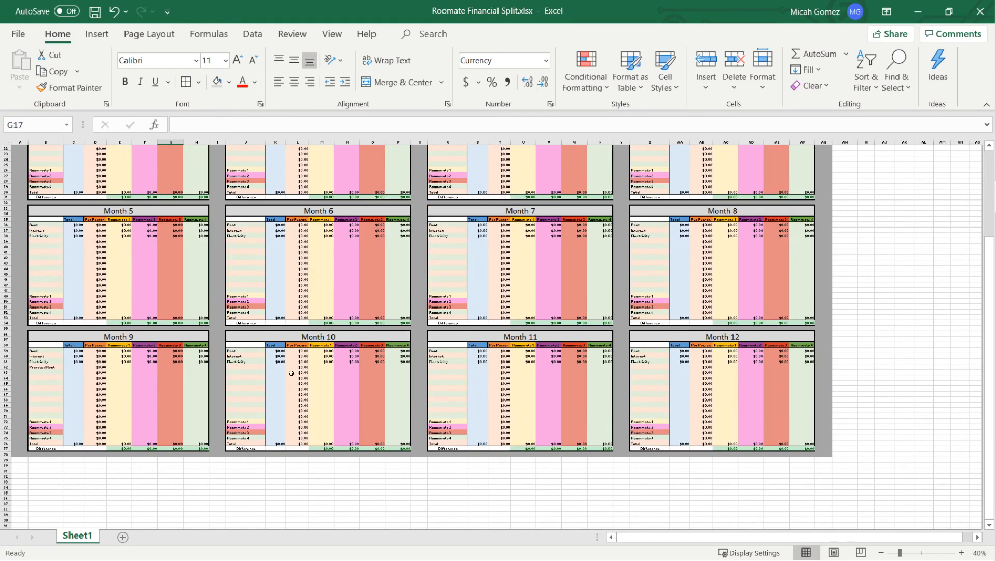
scroll(258, 404, "up", 7)
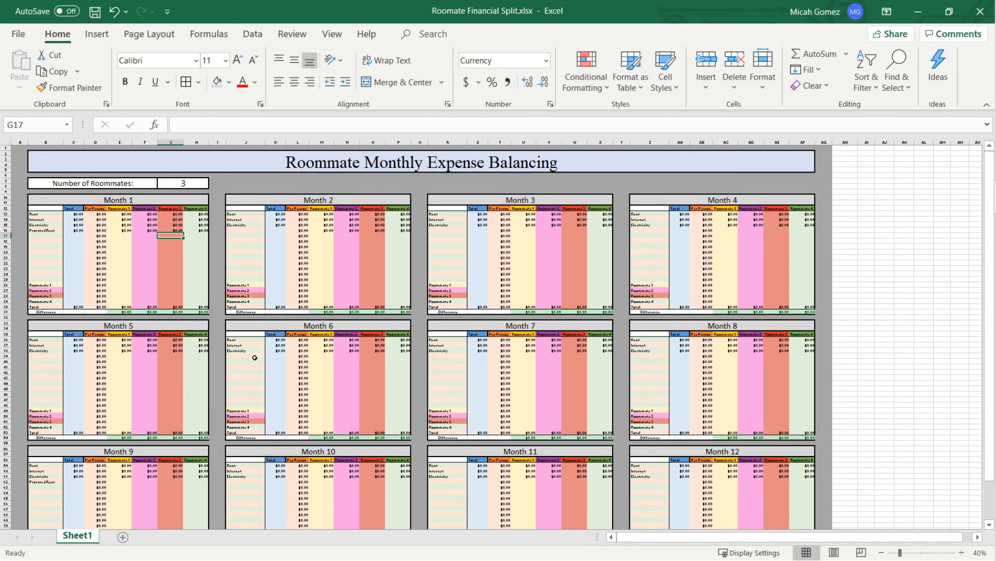
- Point out the blank expense rows available in the Month 6, Month 7 and Month 4 tables
left_click(249, 356)
left_click_drag(254, 367, 254, 401)
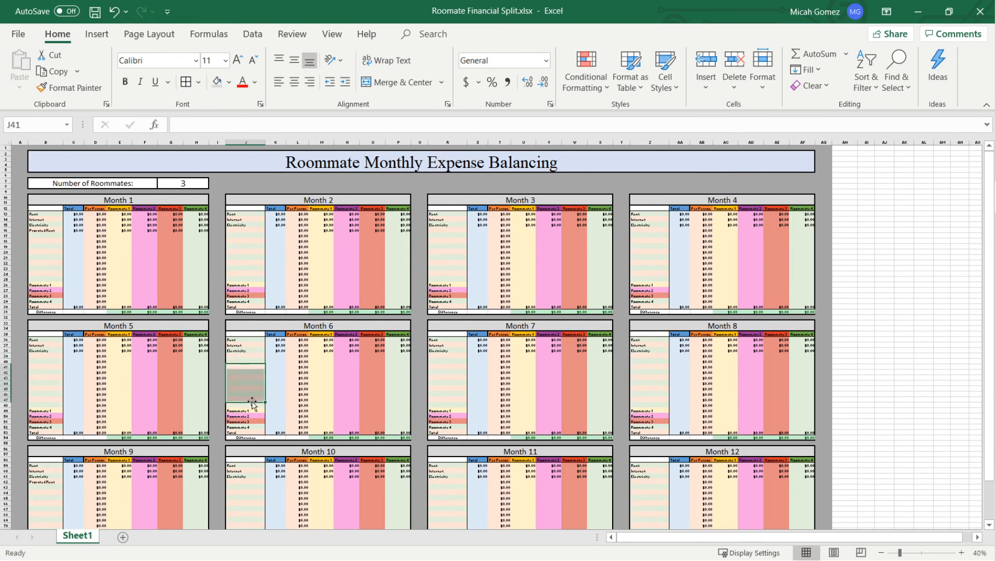
left_click_drag(439, 359, 441, 396)
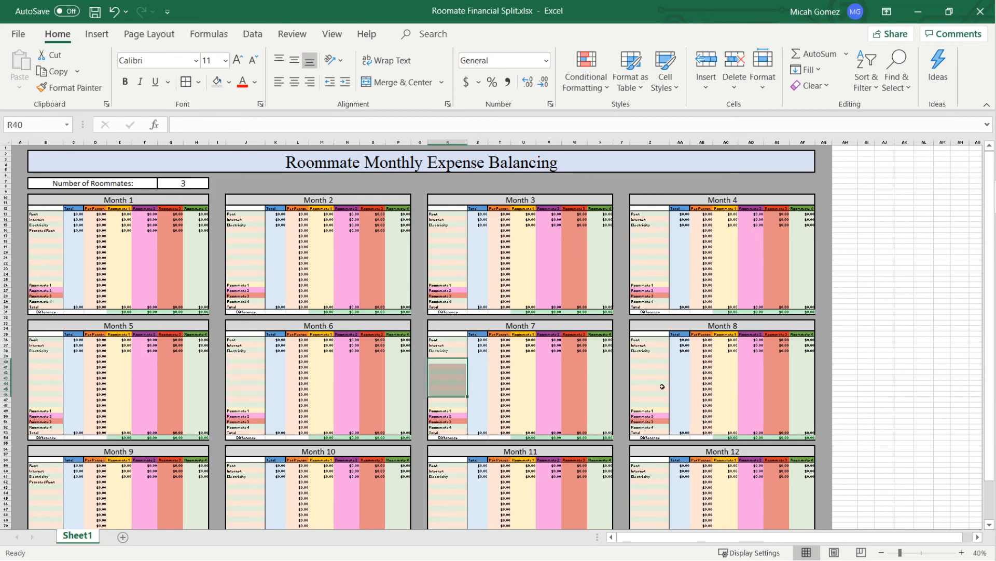
left_click(663, 252)
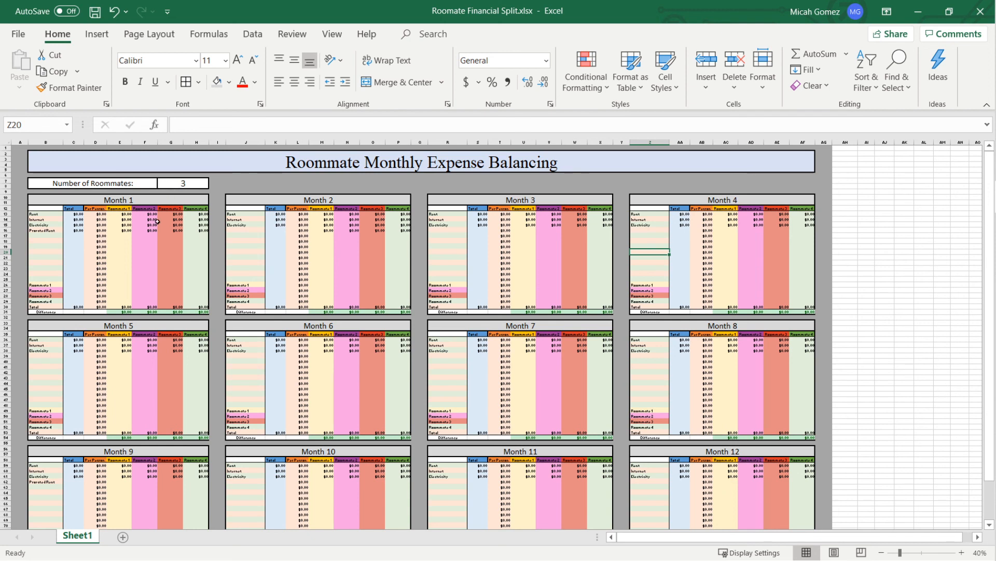
- Set the number of roommates to 4
left_click(177, 183)
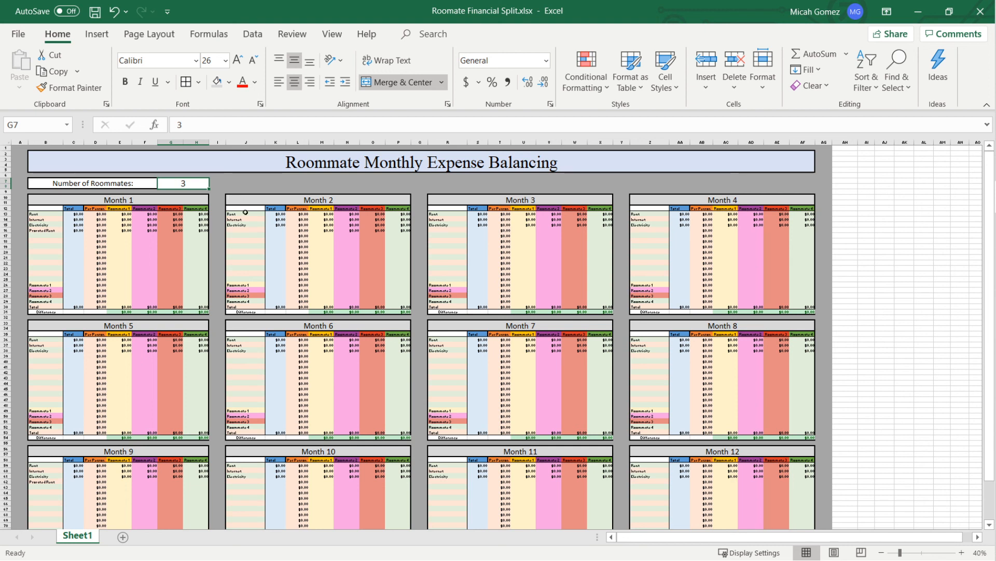
left_click_drag(456, 179, 591, 185)
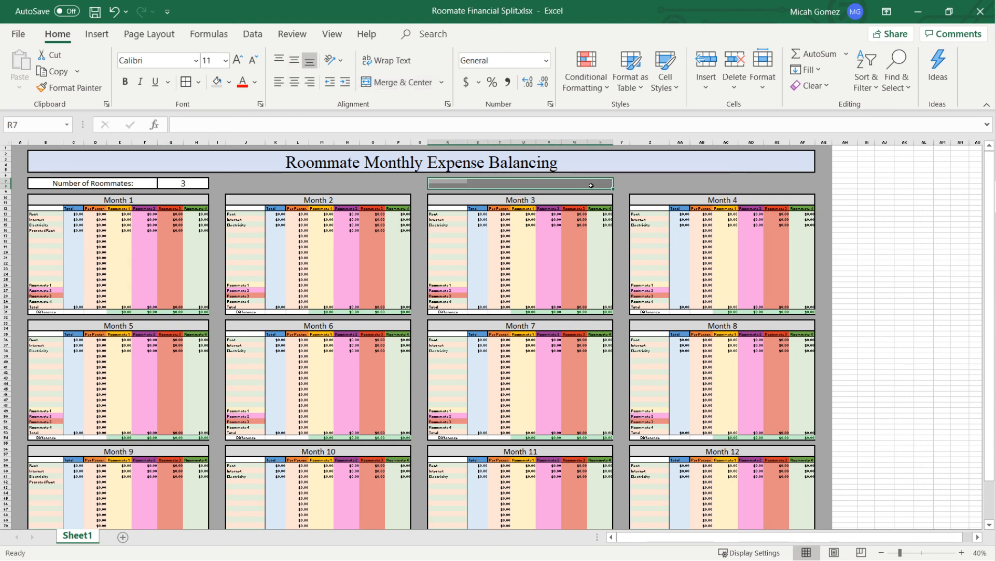
left_click(201, 185)
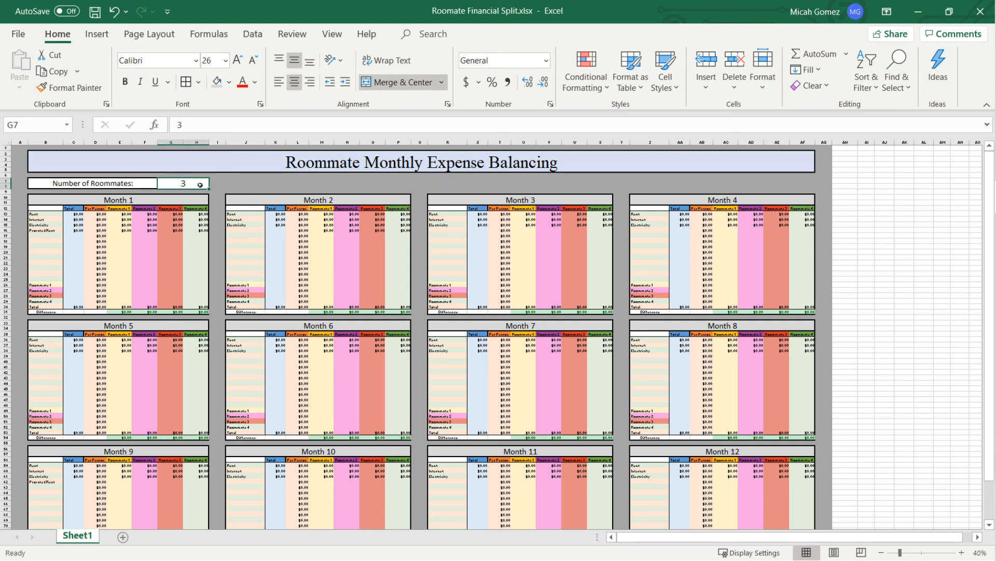
type("4")
key("Return")
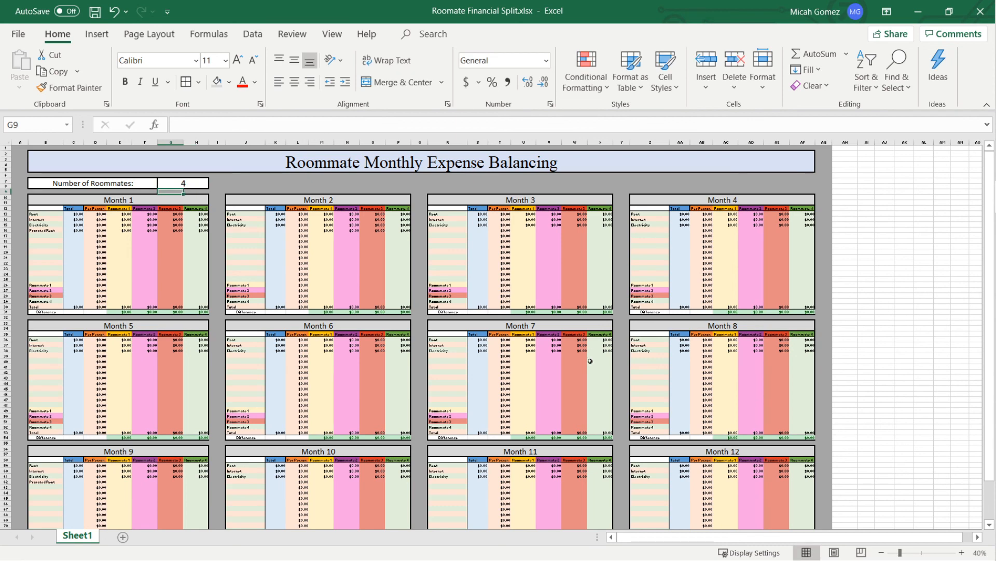
- Highlight the tables of Month 1 through Month 8 to examine them with the current roommate count
left_click_drag(482, 220, 612, 269)
left_click_drag(46, 197, 700, 437)
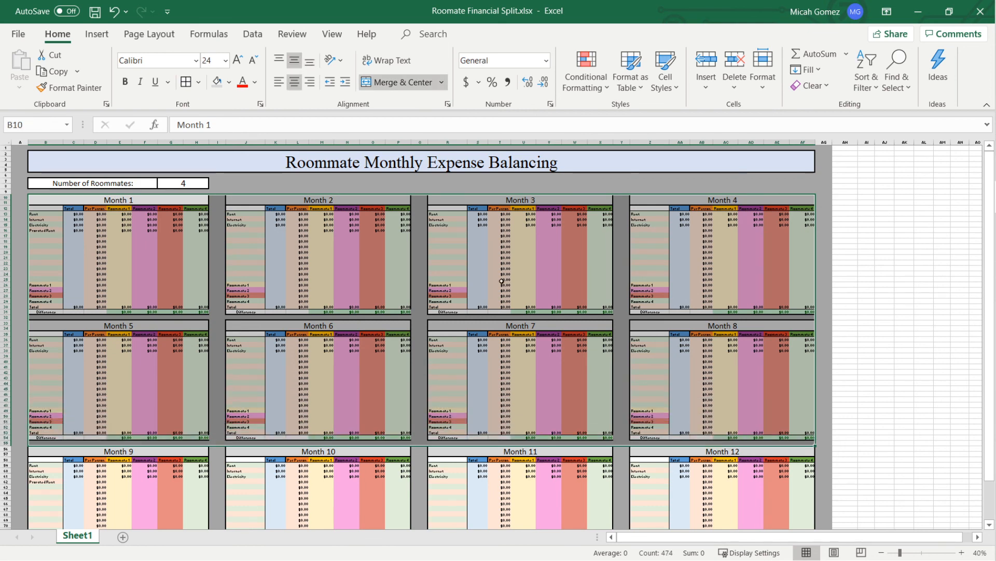
left_click(275, 236)
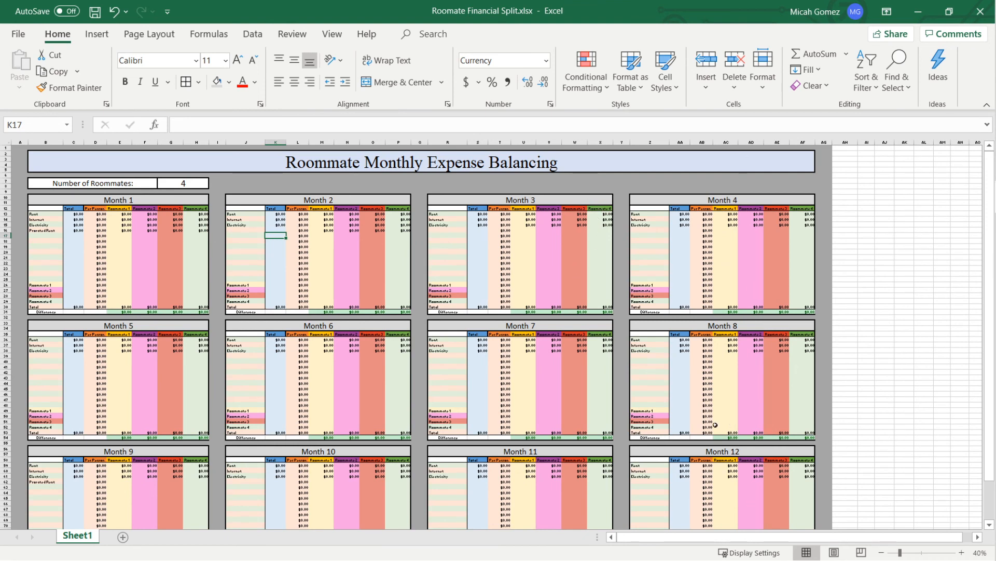
- Set the number of roommates to 2 and check the monthly tables
left_click(179, 183)
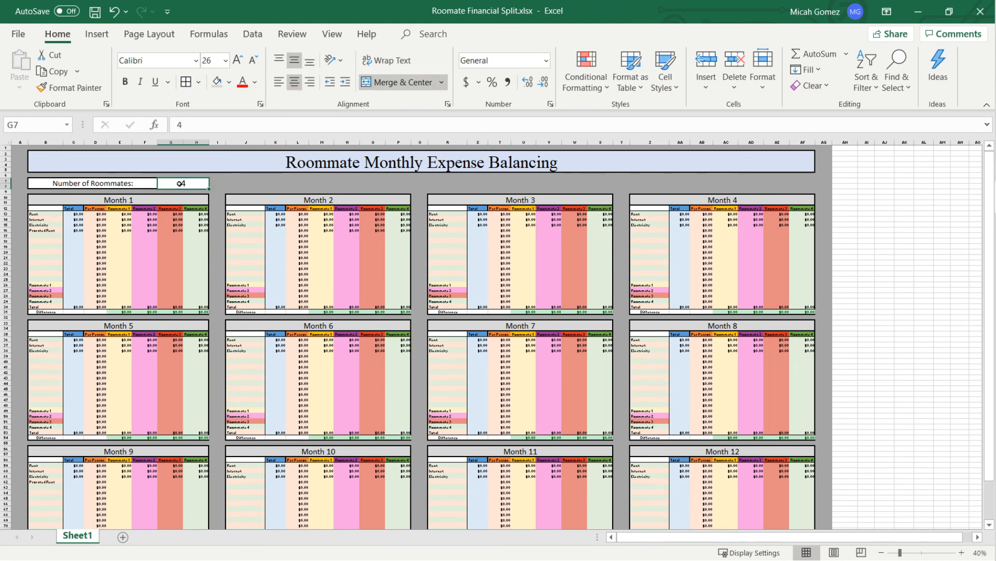
type("2")
key("Return")
scroll(406, 272, "down", 5)
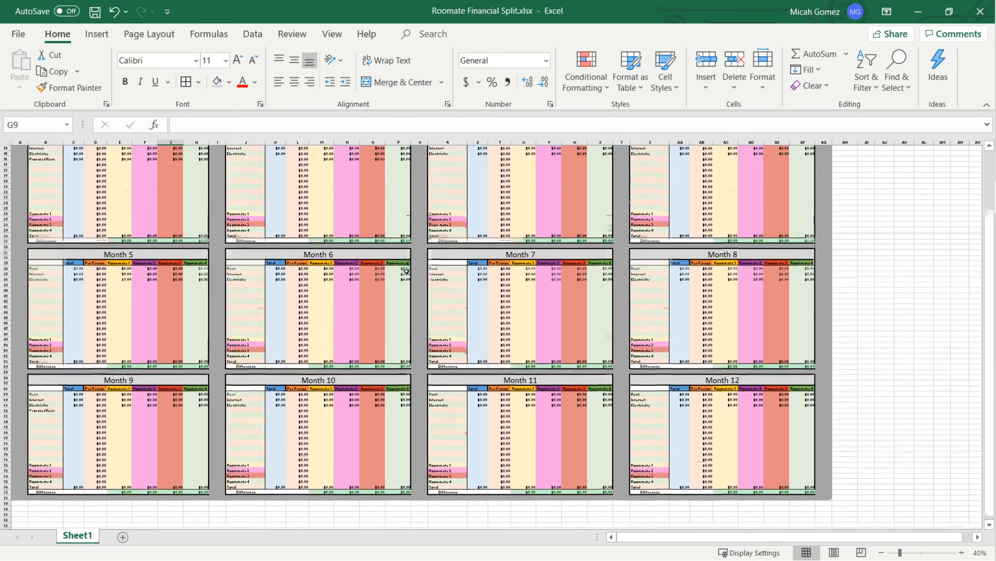
scroll(407, 271, "up", 5)
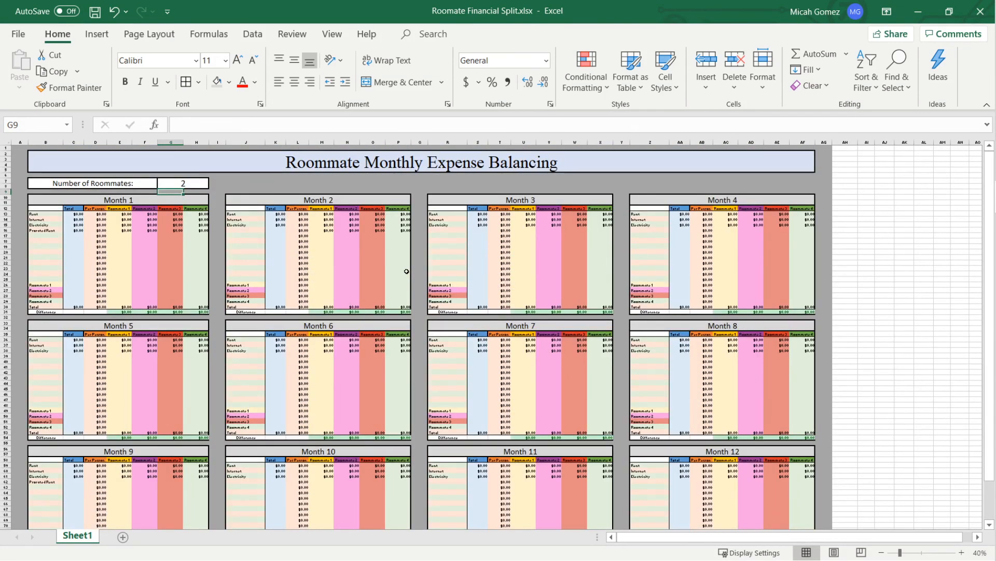